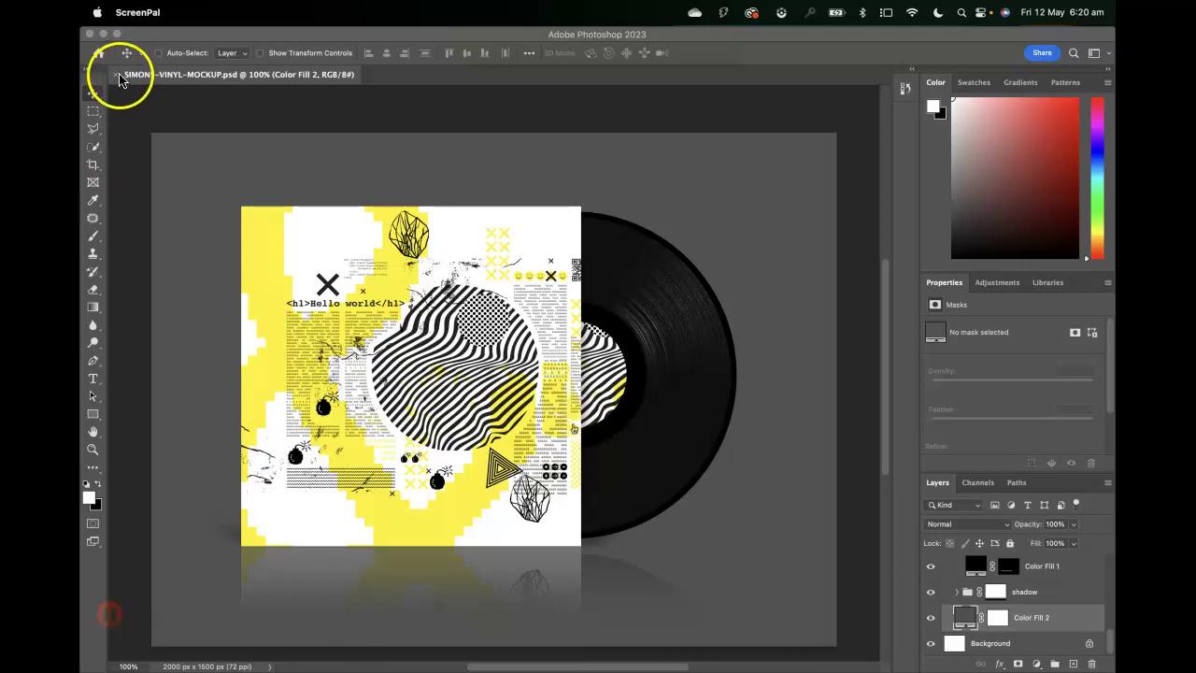
Create a new 1000 × 1000 px white document, Untitled-1, at 72 ppi RGB.
click(163, 45)
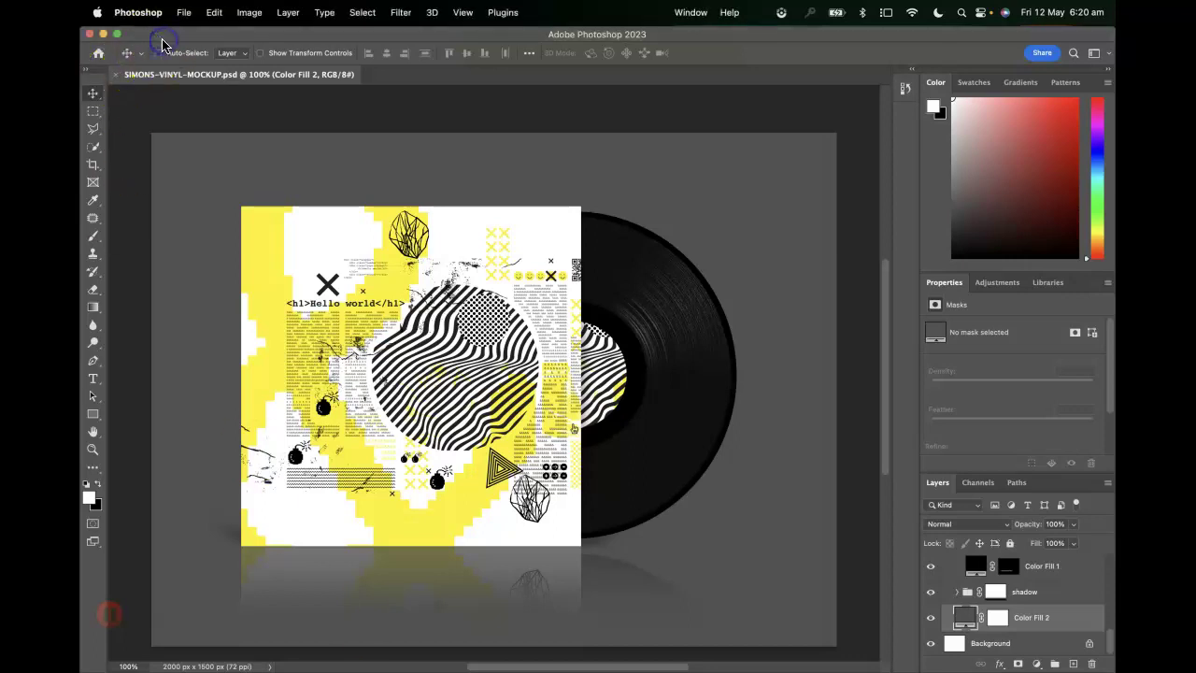
key(super+n)
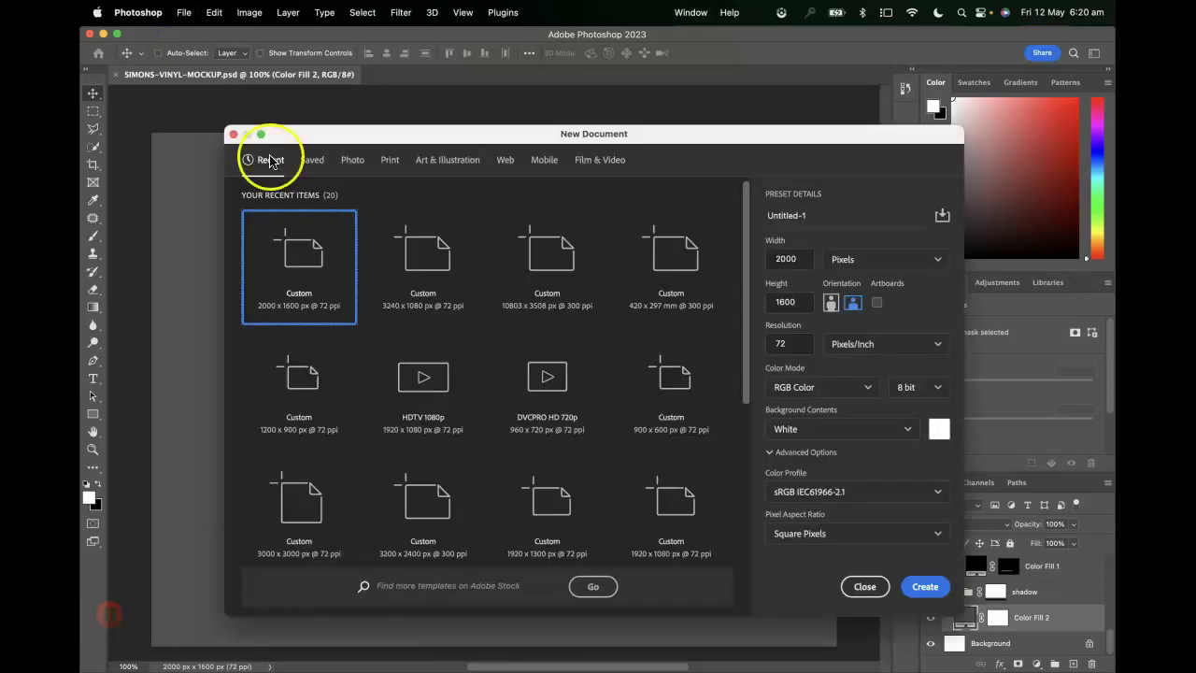
double_click(789, 258)
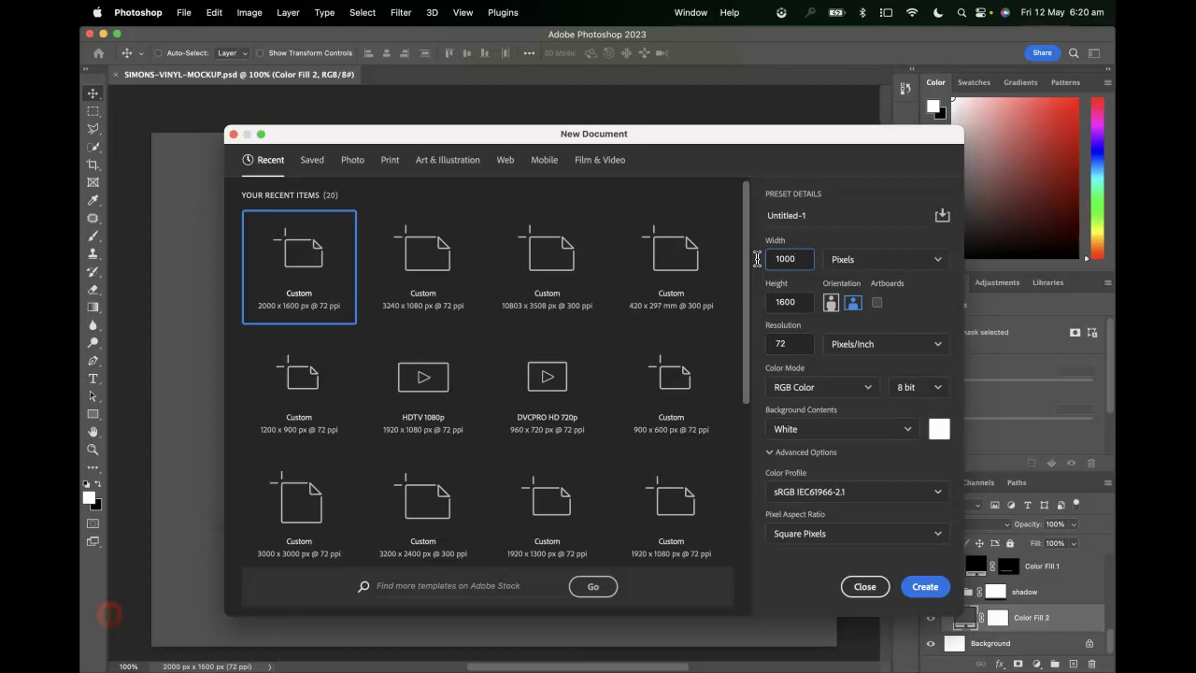
double_click(785, 301)
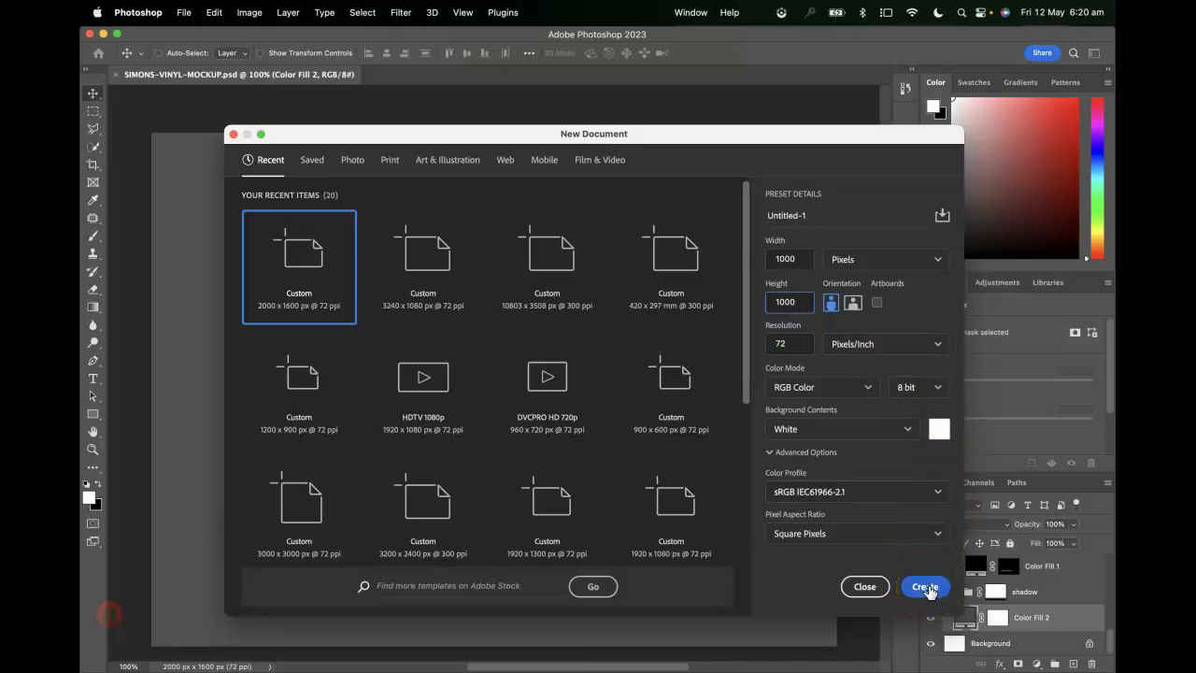
click(925, 586)
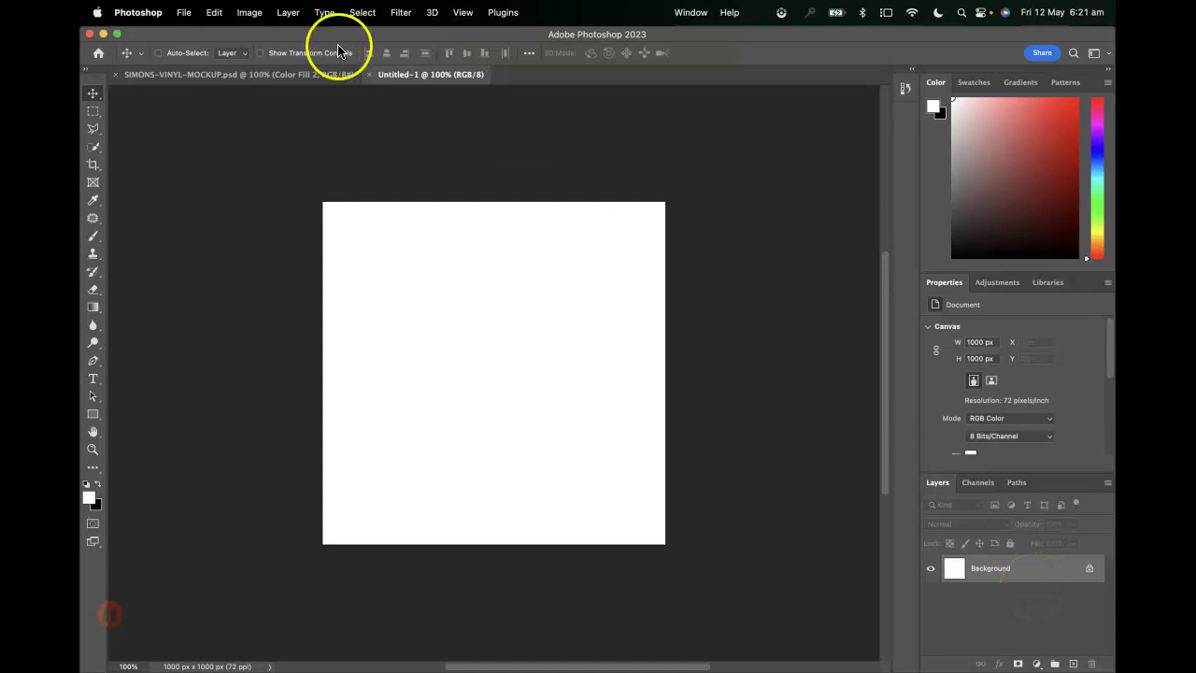
Fill the whole canvas with solid black.
click(97, 508)
click(987, 255)
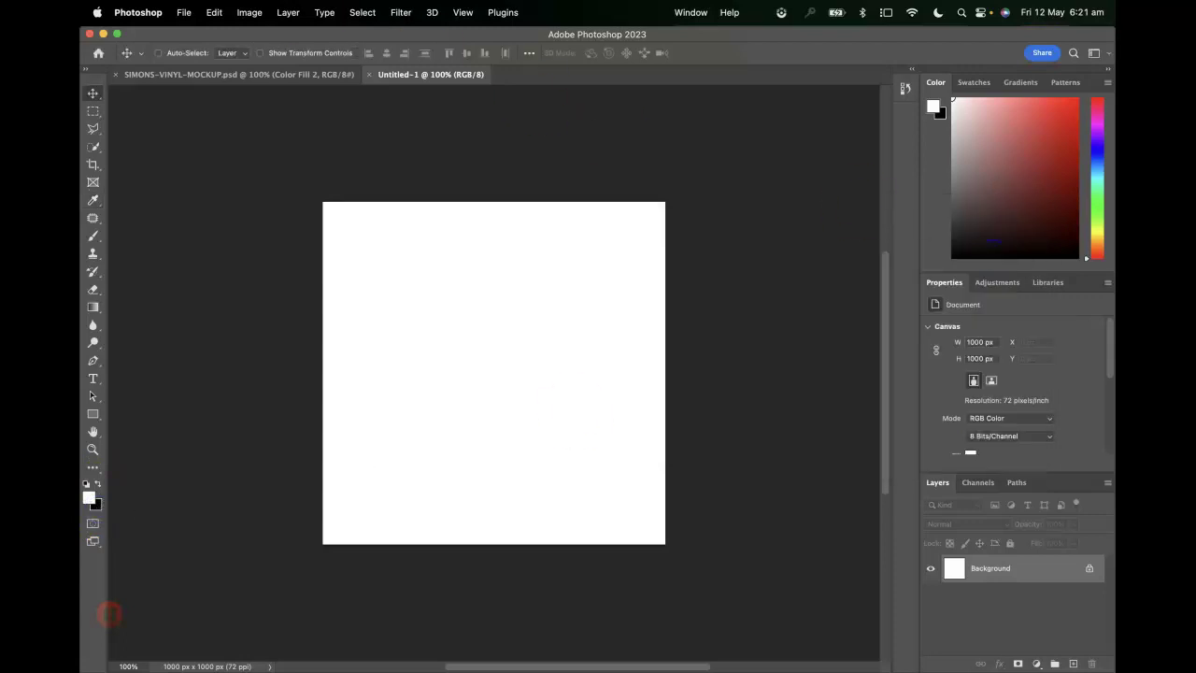
click(214, 12)
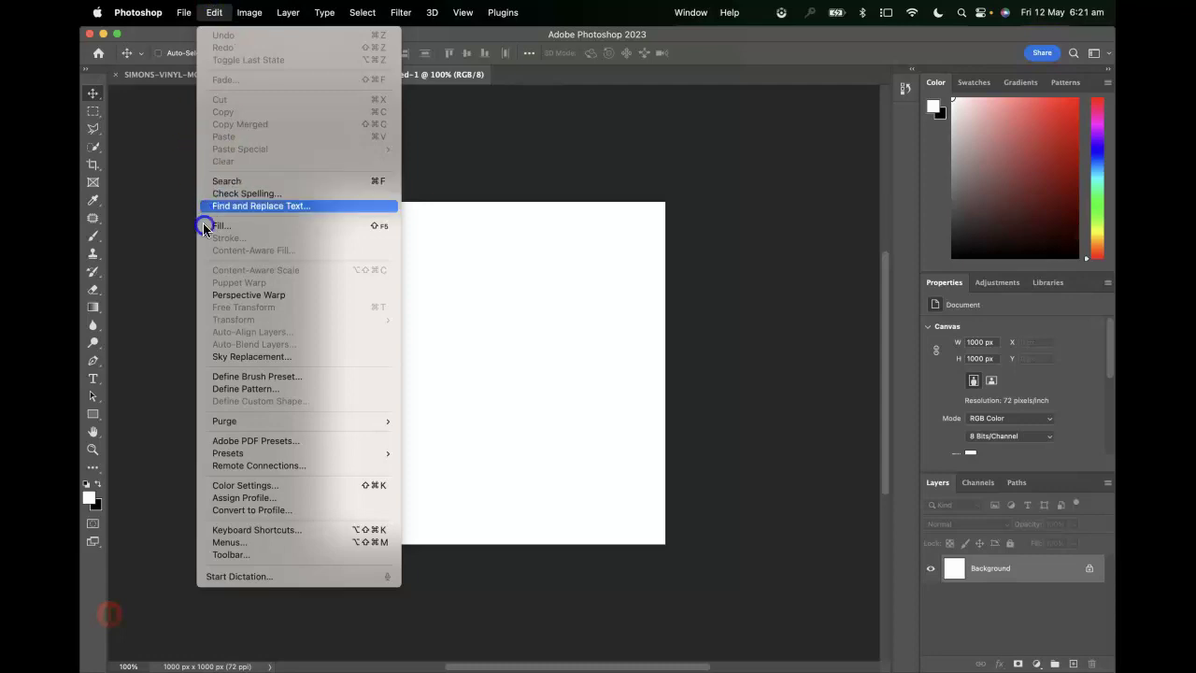
key(Escape)
key(i)
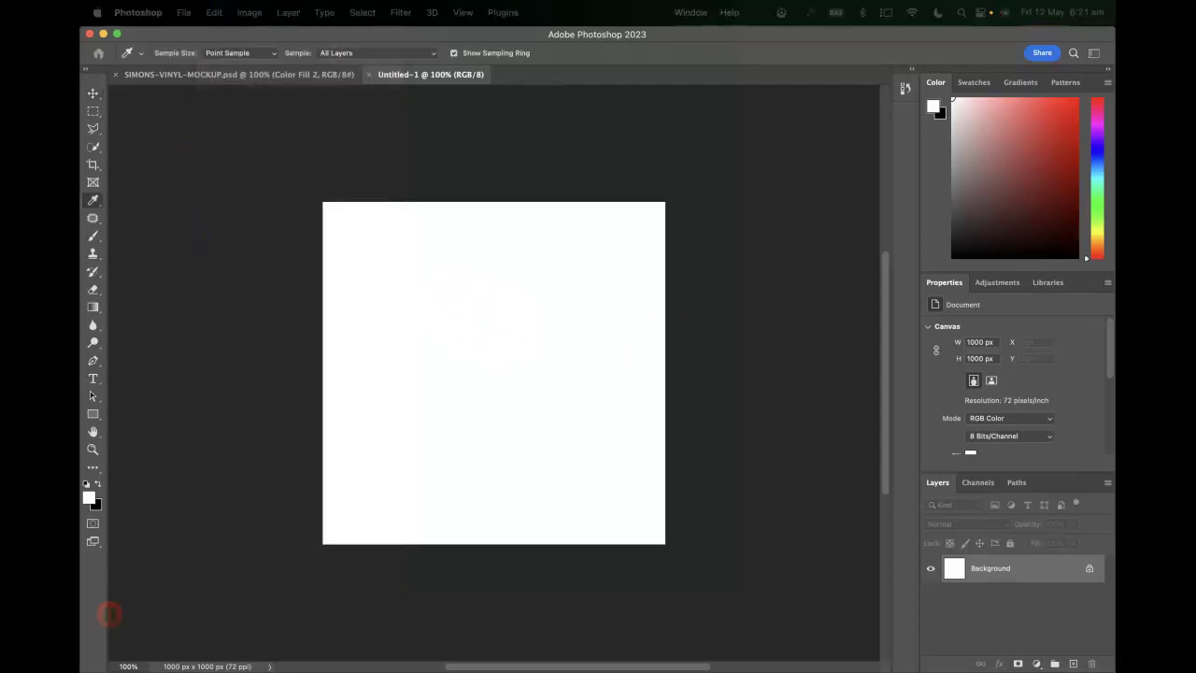
key(shift+BackSpace)
click(409, 215)
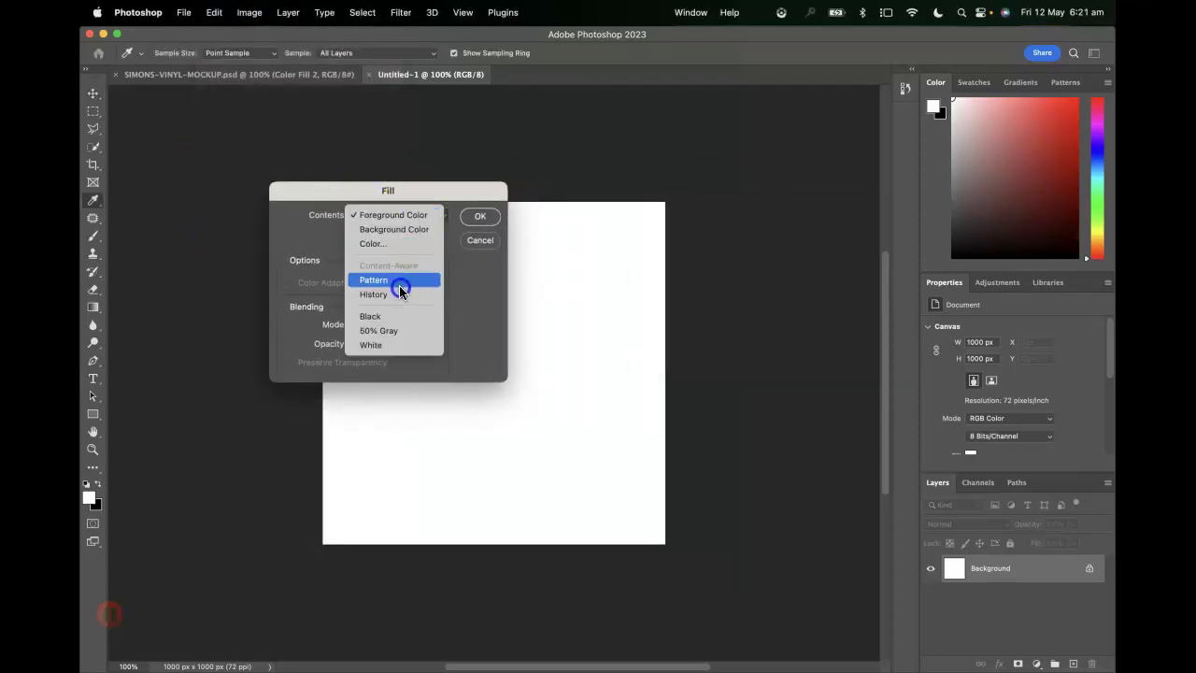
click(392, 314)
click(485, 216)
key(v)
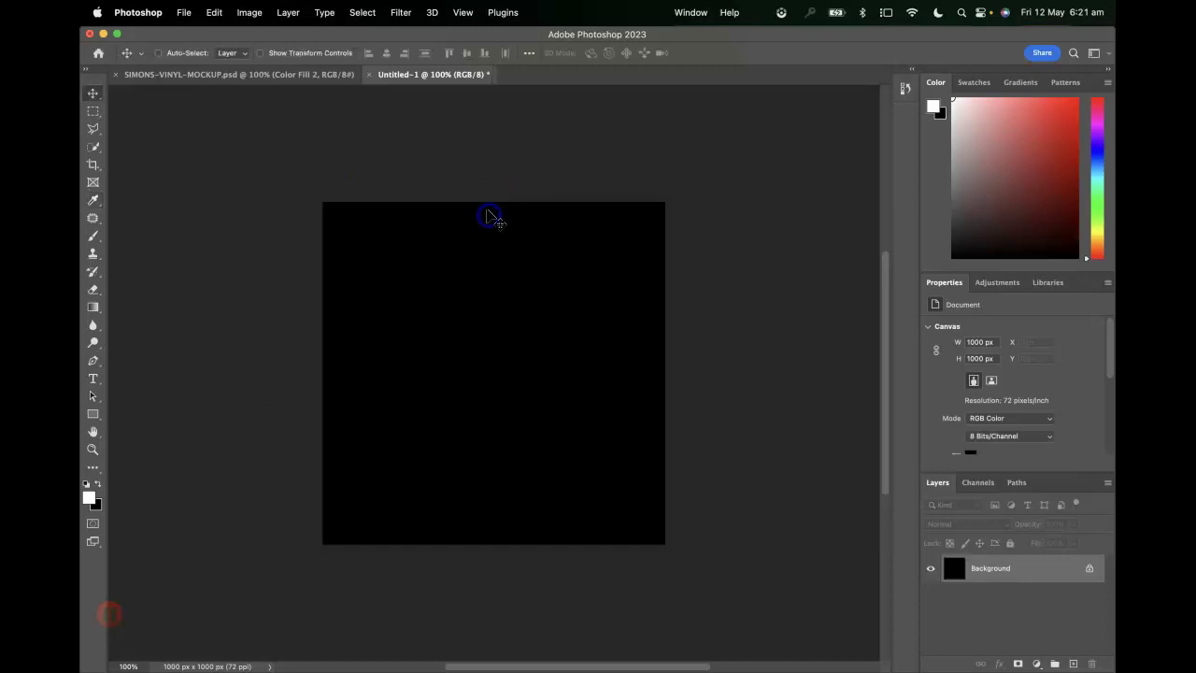
Add about 75% (75.38%) Gaussian noise to the black canvas.
click(400, 11)
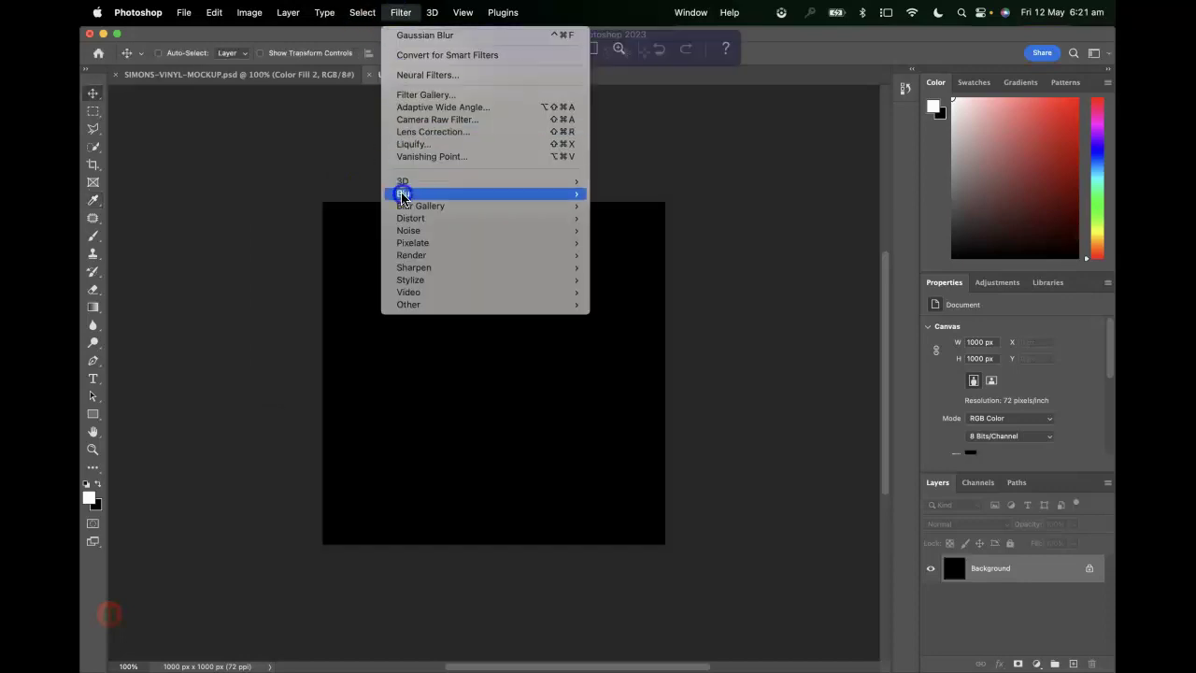
mouse_move(405, 230)
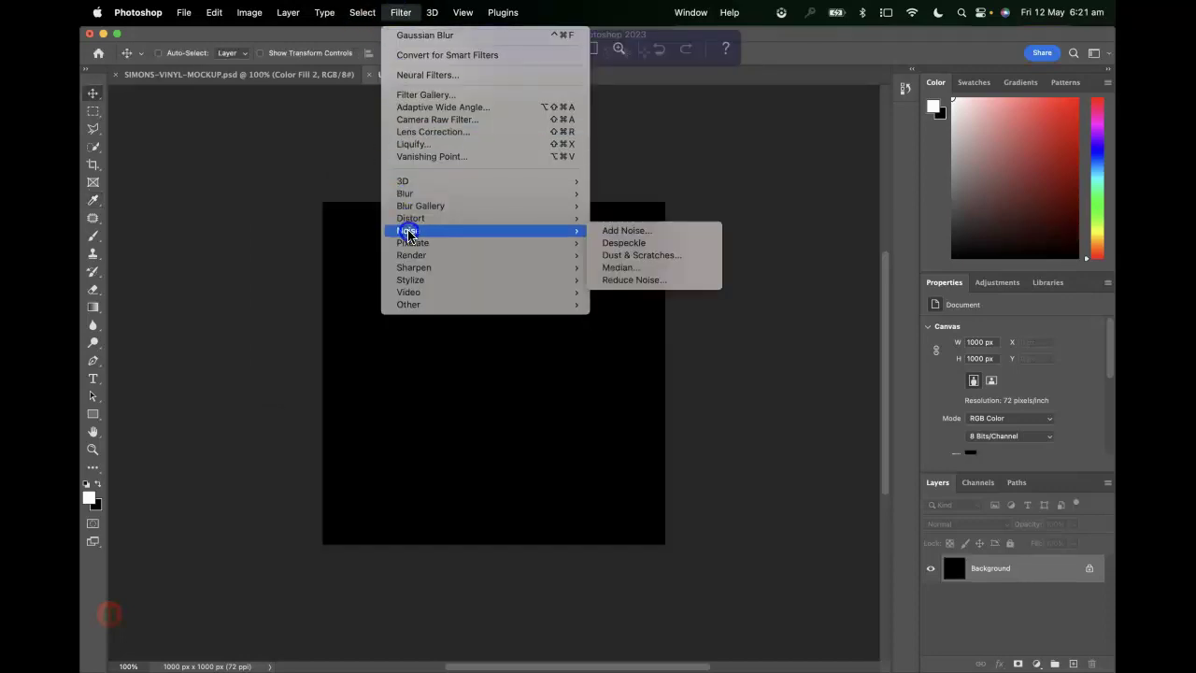
click(632, 230)
drag(619, 137, 859, 210)
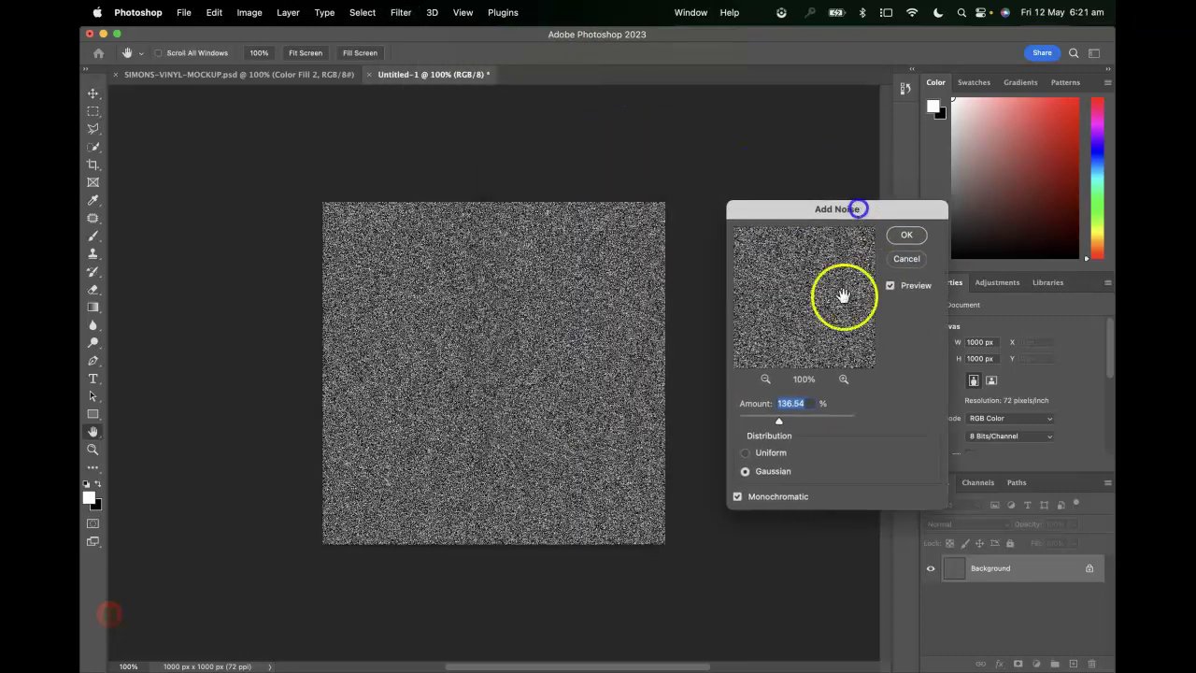
drag(778, 420, 763, 422)
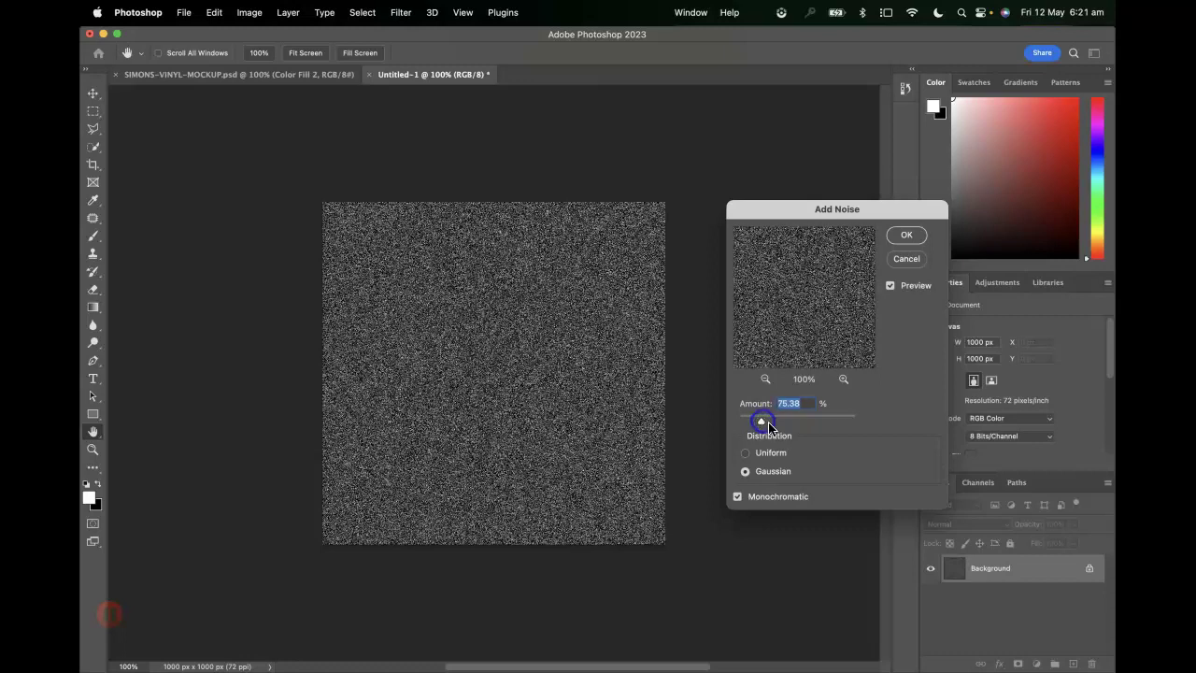
click(738, 503)
click(907, 239)
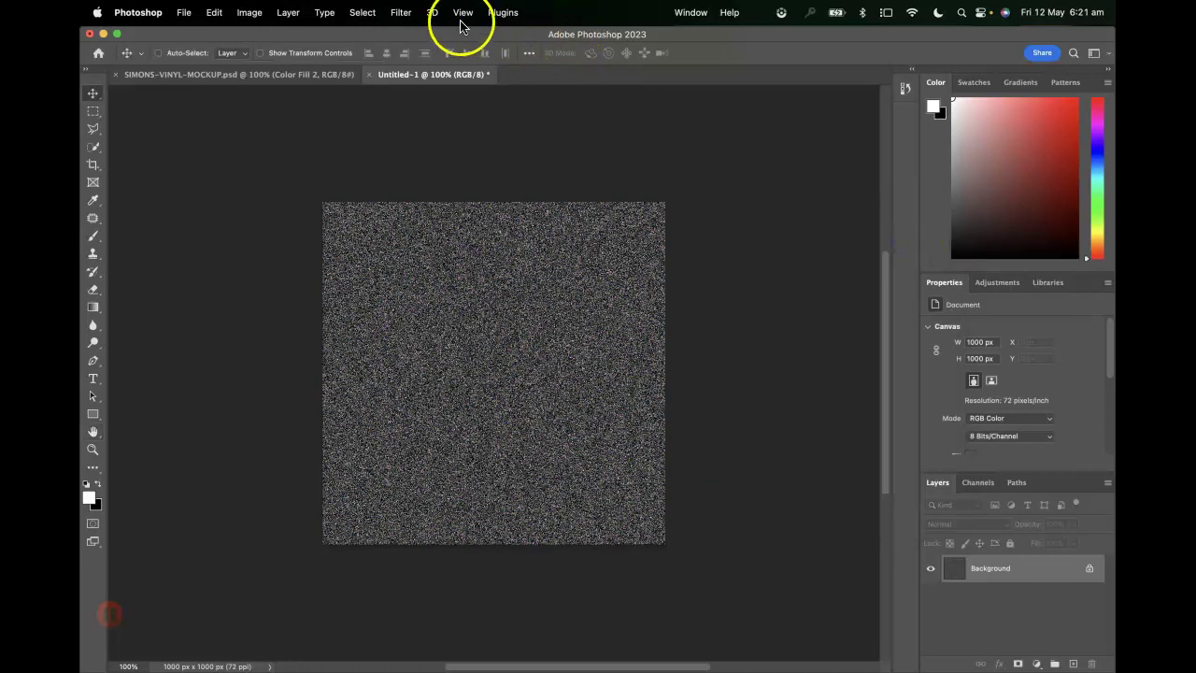
Apply a centred Radial Blur with Spin method, Amount 100 and Best quality.
click(402, 13)
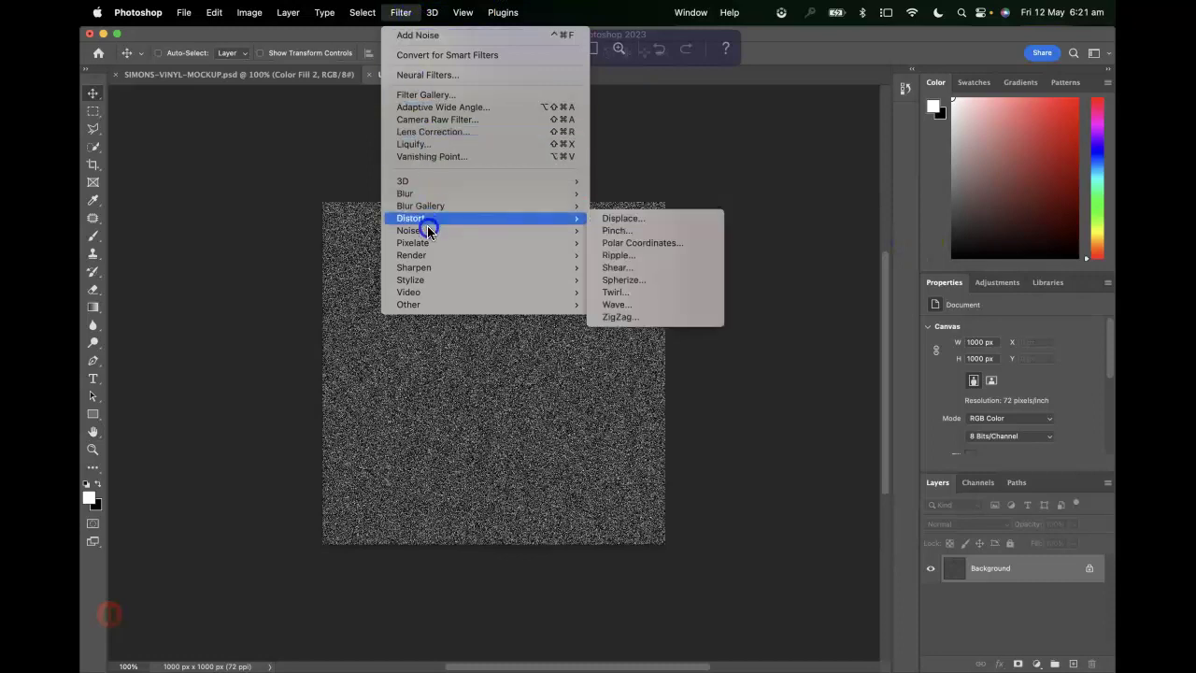
mouse_move(427, 194)
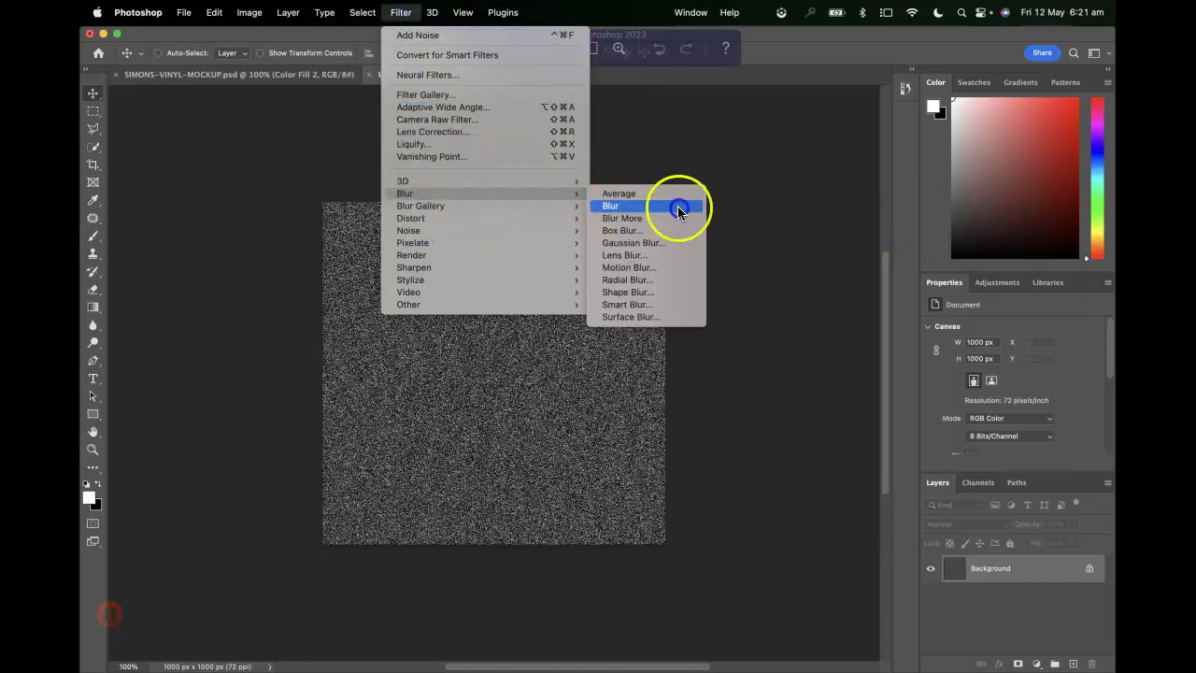
click(666, 281)
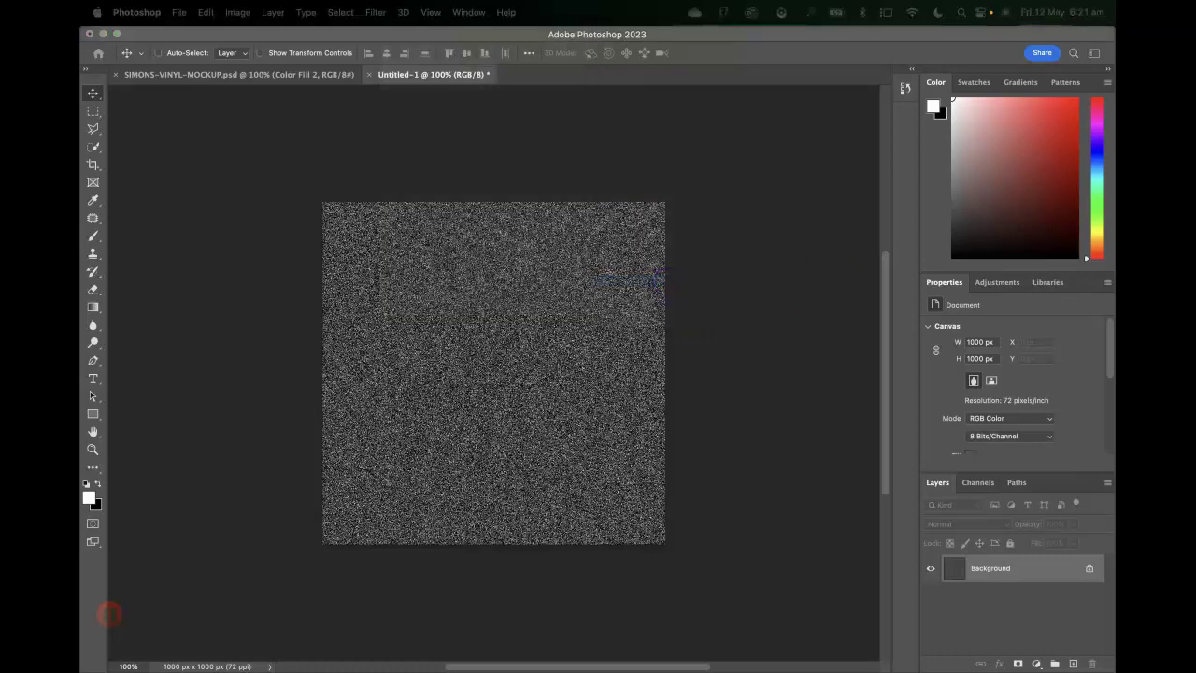
drag(700, 147, 780, 133)
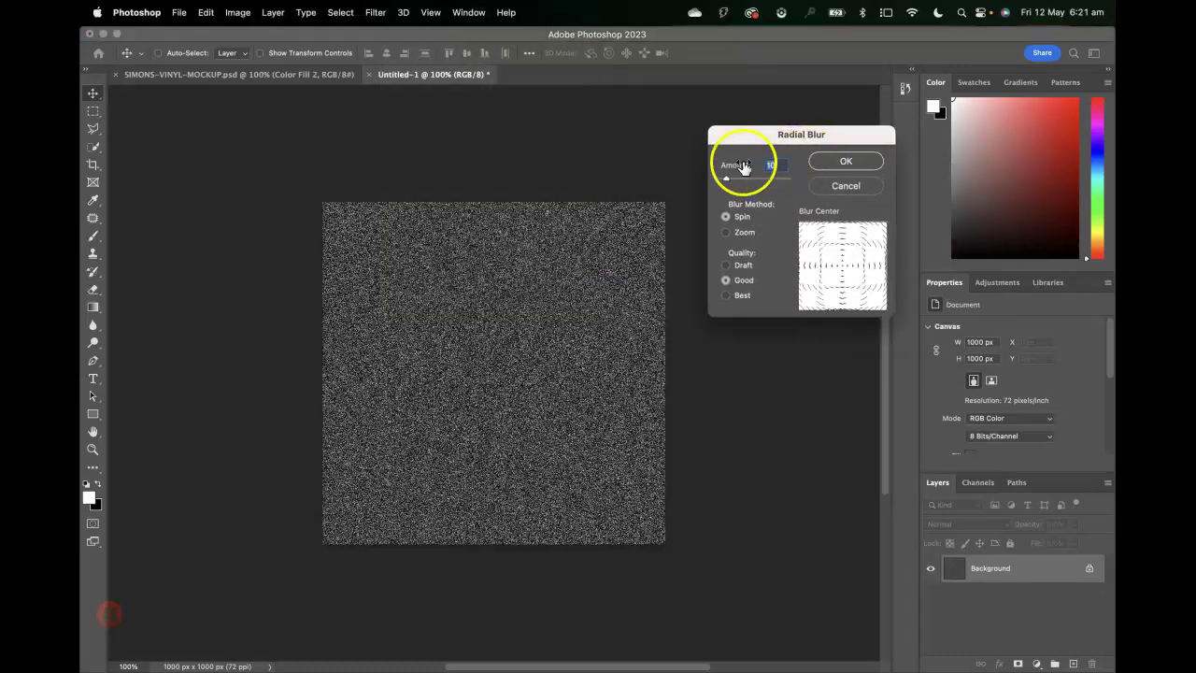
drag(735, 168, 814, 181)
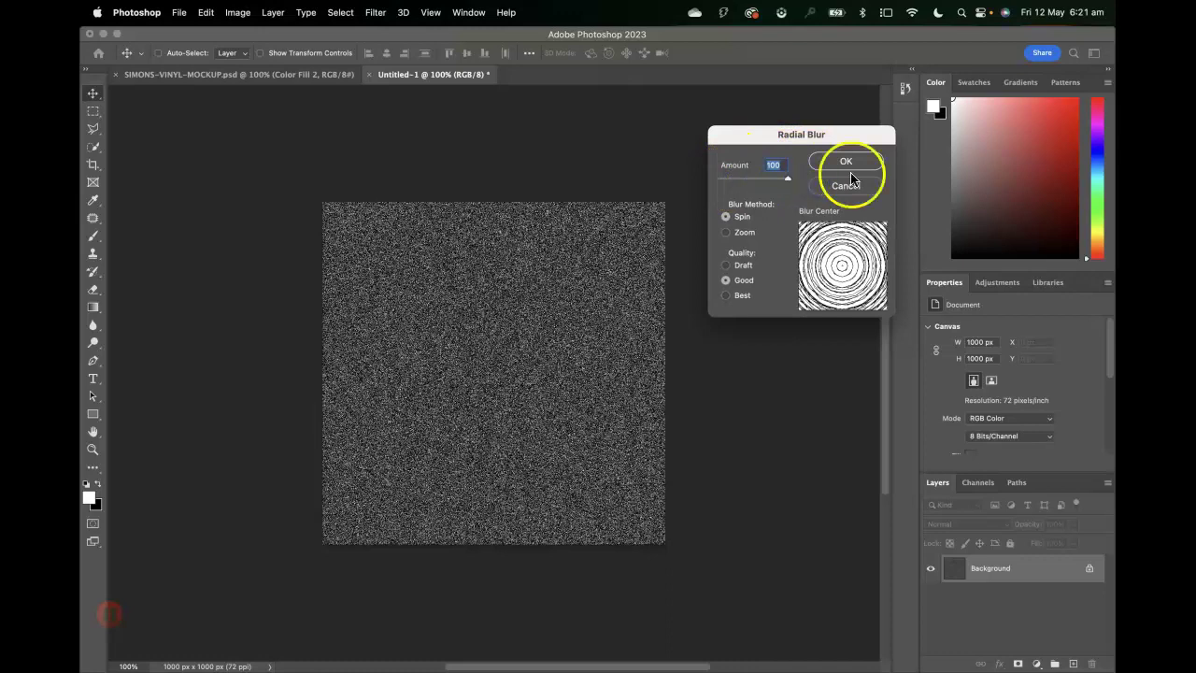
click(727, 297)
click(851, 162)
click(847, 271)
click(837, 161)
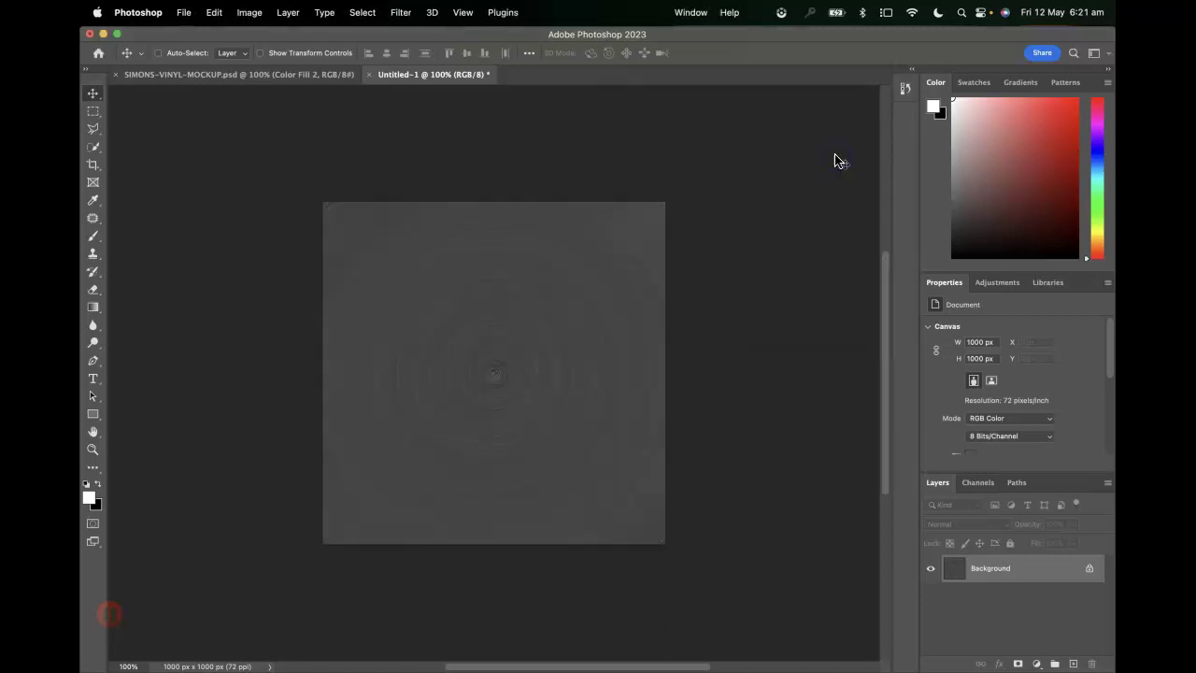
key(super+plus)
key(super+minus)
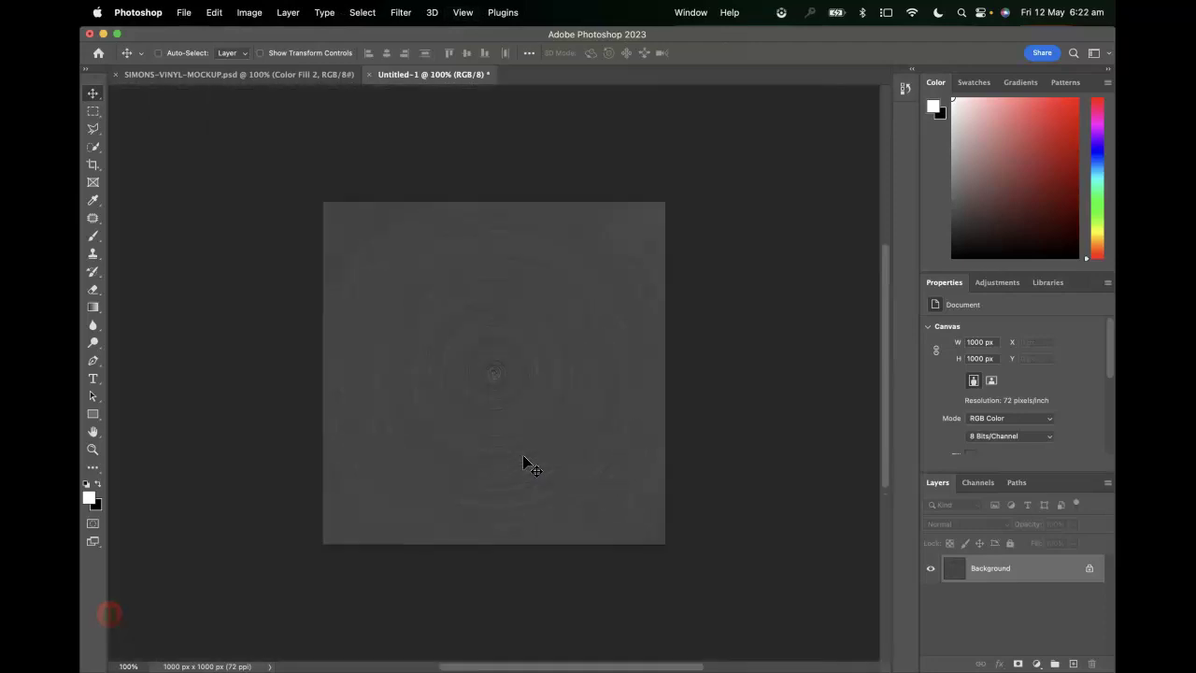
Apply Levels with input values 45, 1.00 and 173 to sharpen the groove rings.
click(248, 13)
mouse_move(249, 54)
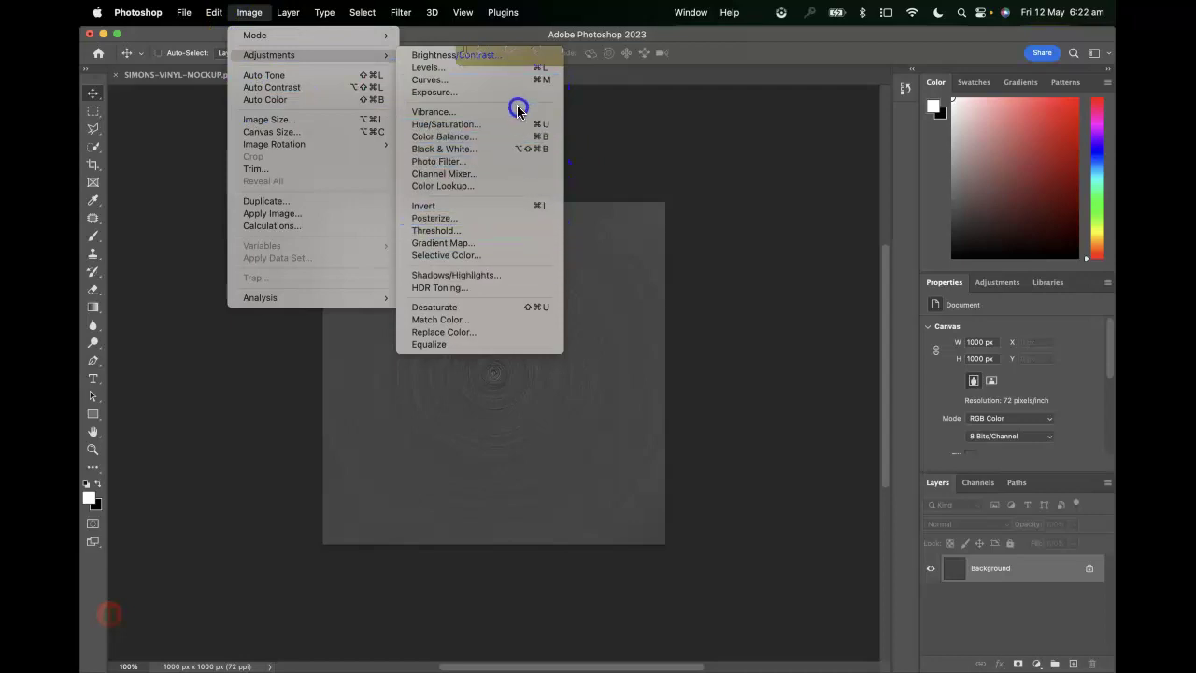
click(515, 74)
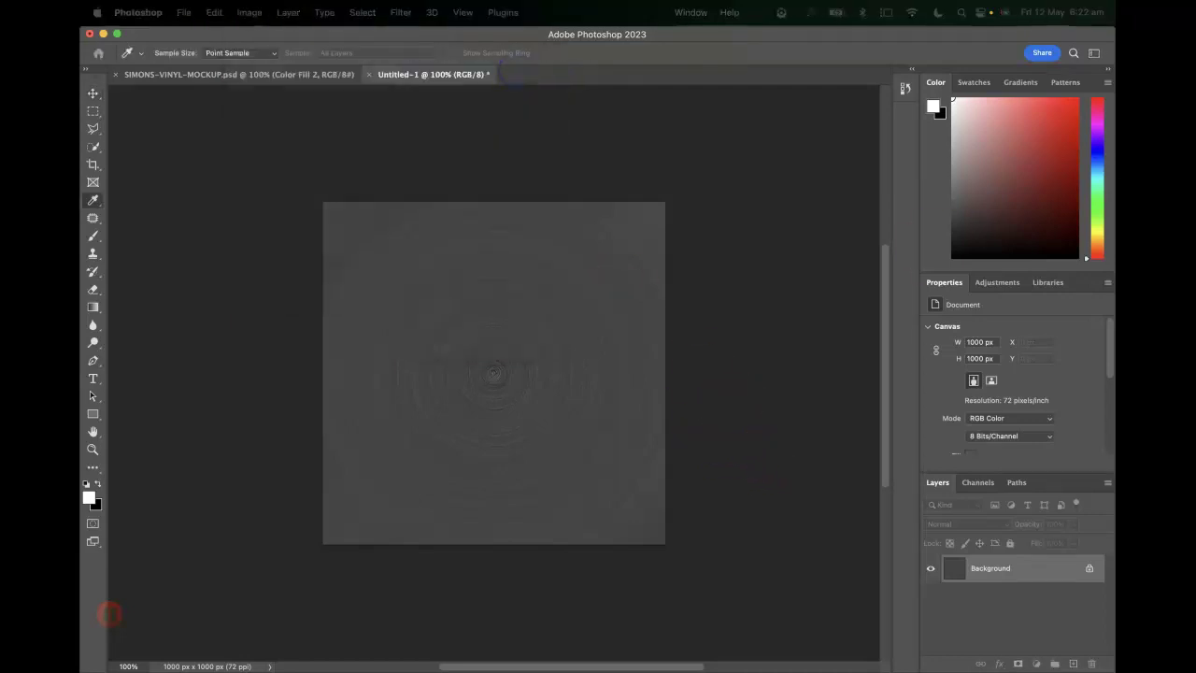
drag(888, 187, 832, 211)
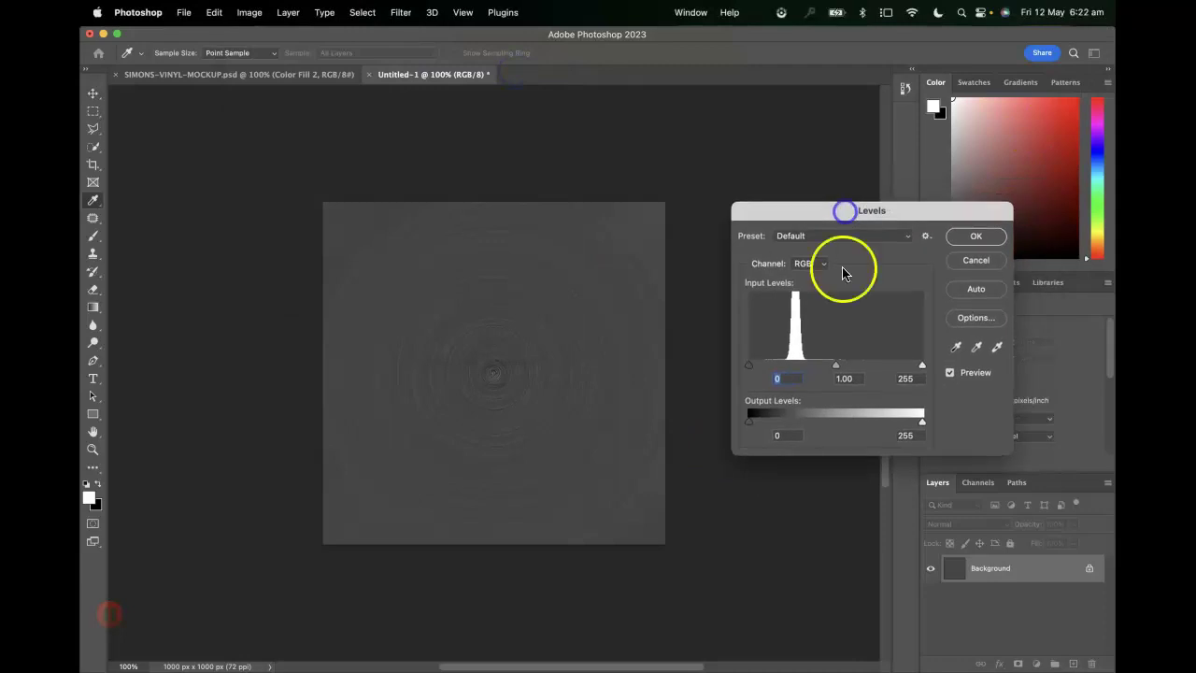
drag(750, 374, 765, 369)
drag(920, 368, 886, 371)
drag(765, 369, 767, 369)
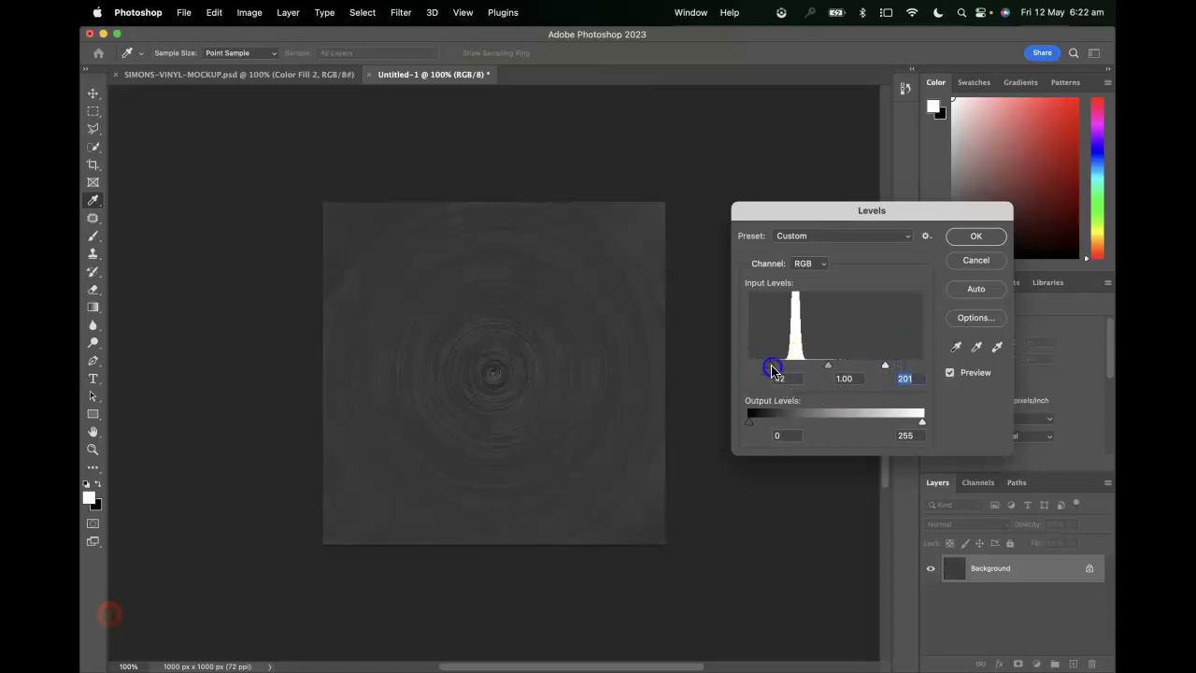
drag(886, 367, 868, 369)
drag(772, 365, 781, 366)
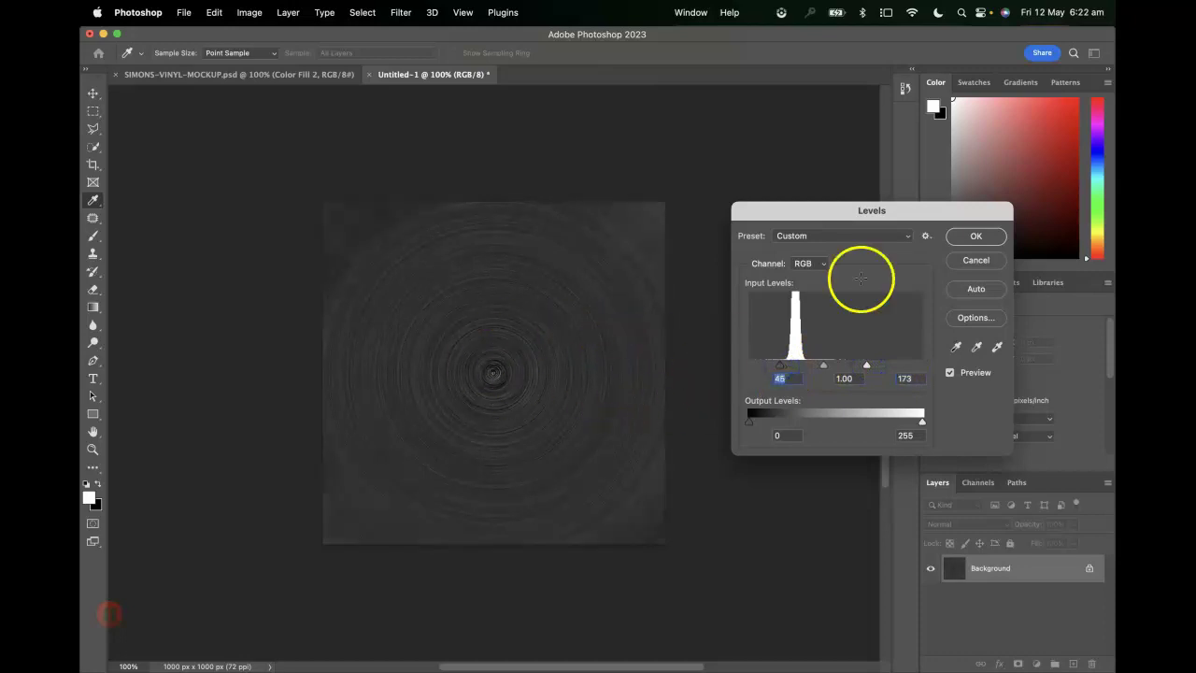
click(999, 233)
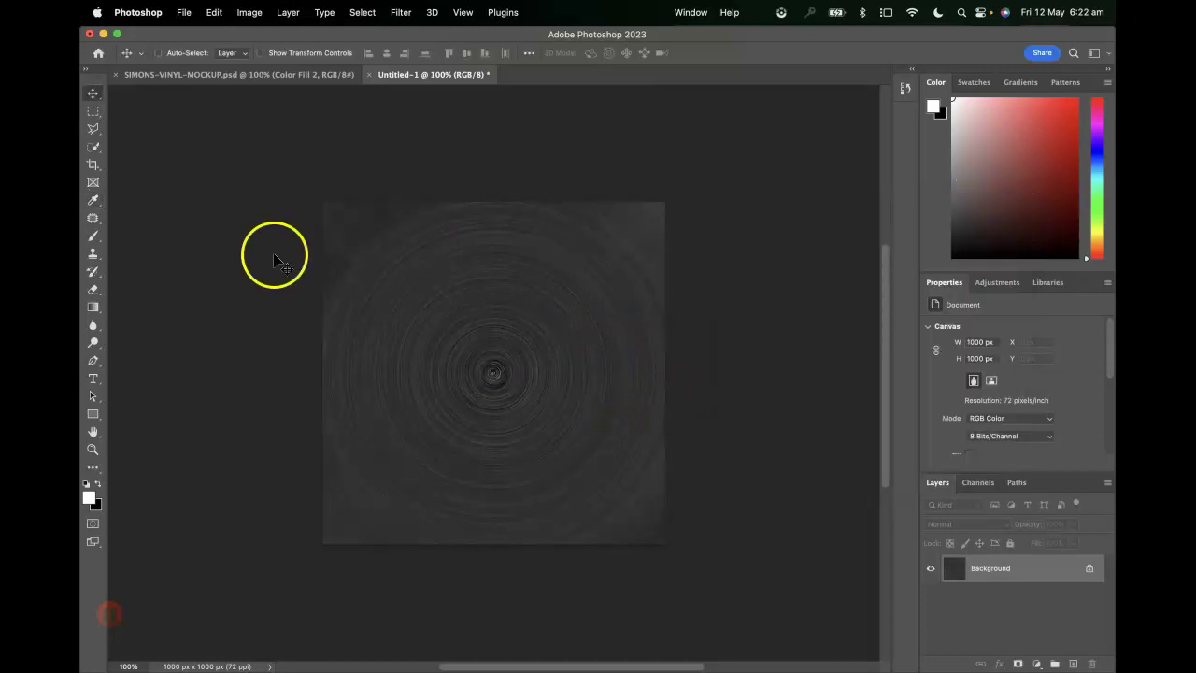
Choose the Reflected Gradient tool and add a new empty Layer 1.
click(94, 307)
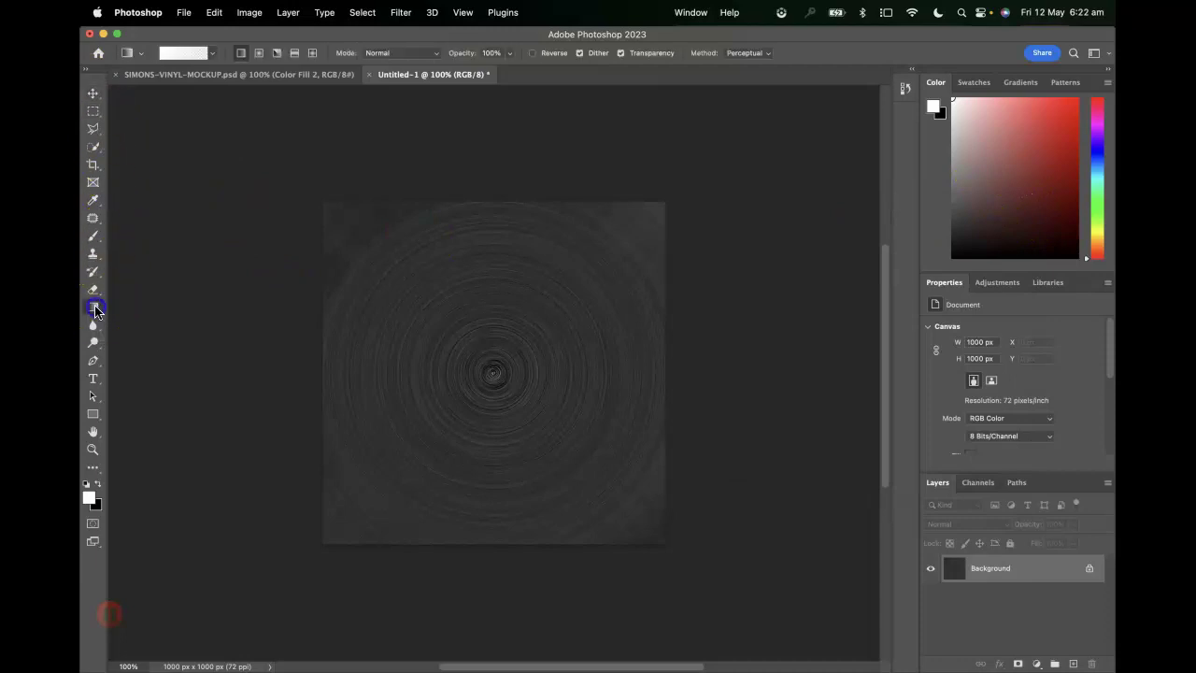
click(295, 55)
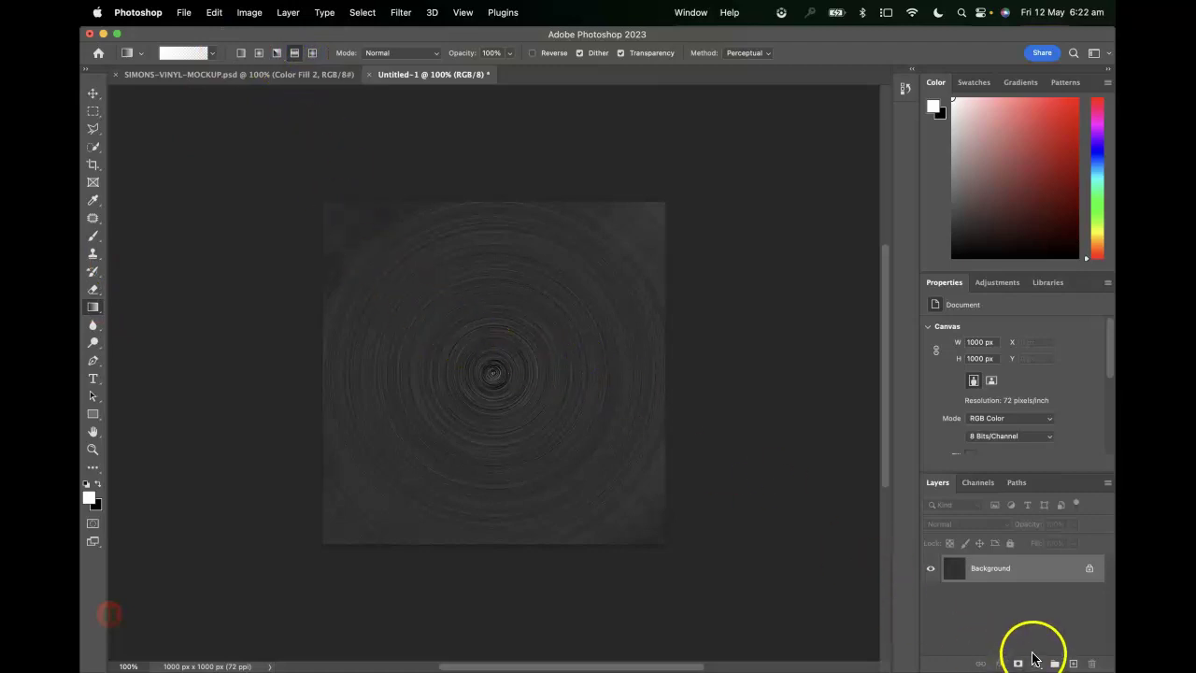
click(1073, 663)
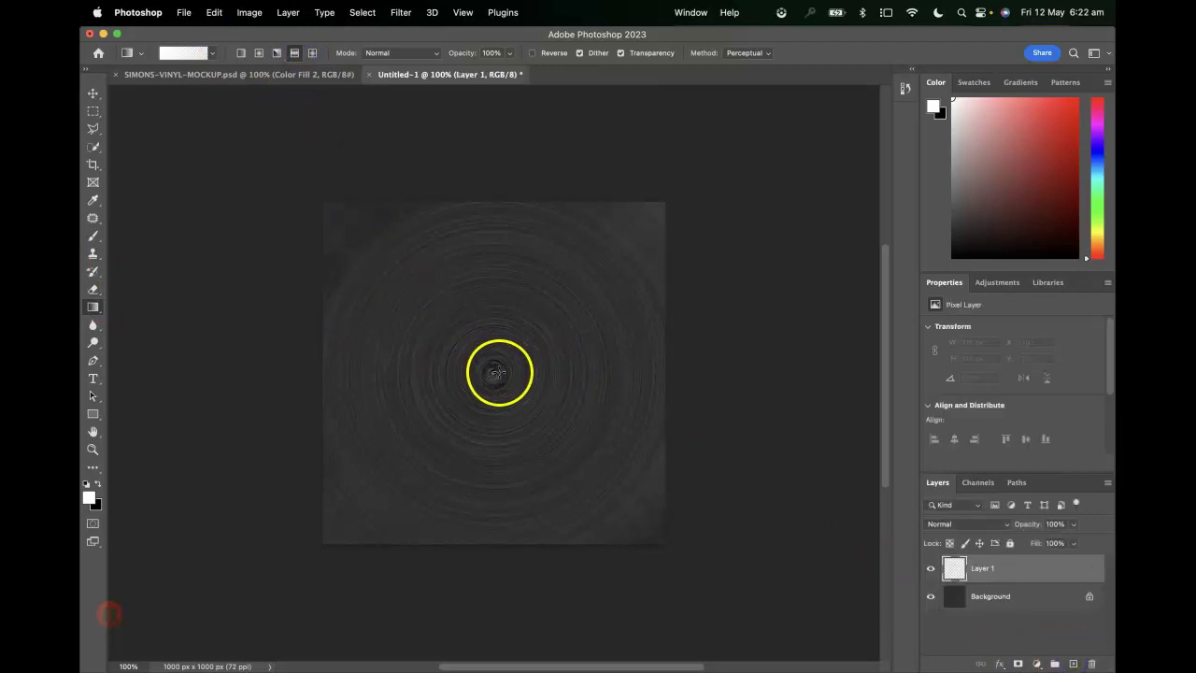
mouse_move(494, 374)
mouse_down()
mouse_move(822, 375)
mouse_move(795, 378)
mouse_up()
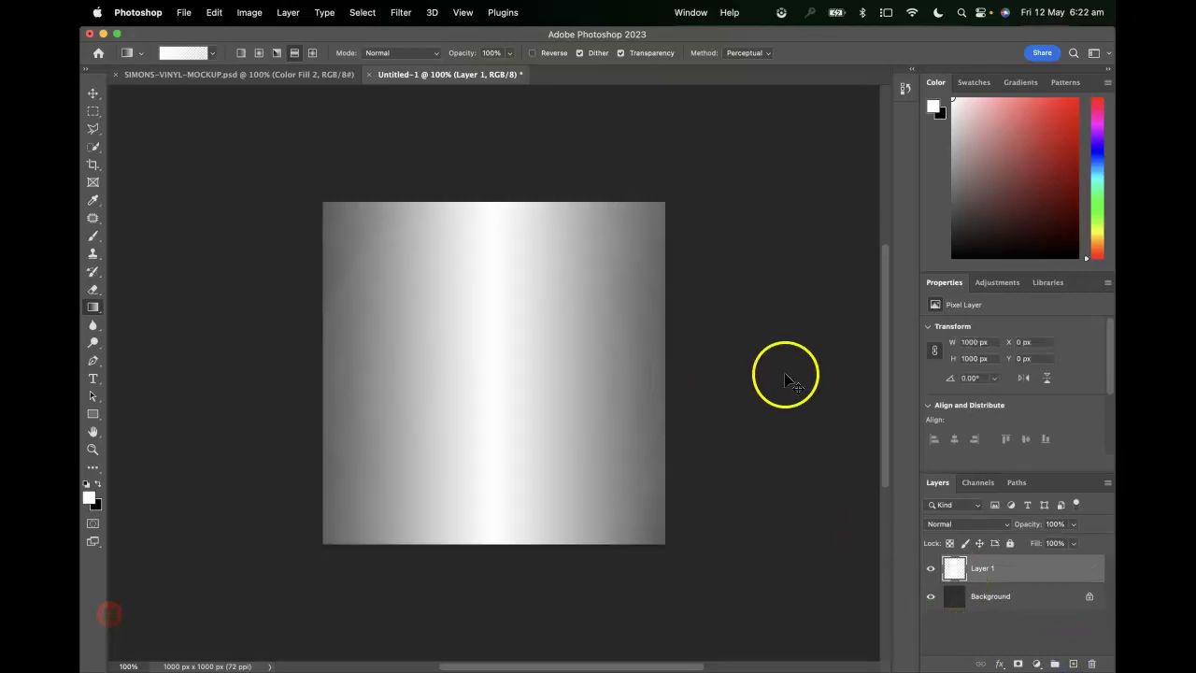
key(ctrl+super+f)
Show rulers, place guides crossing at the canvas centre, and draw a white reflected band there.
key(super+r)
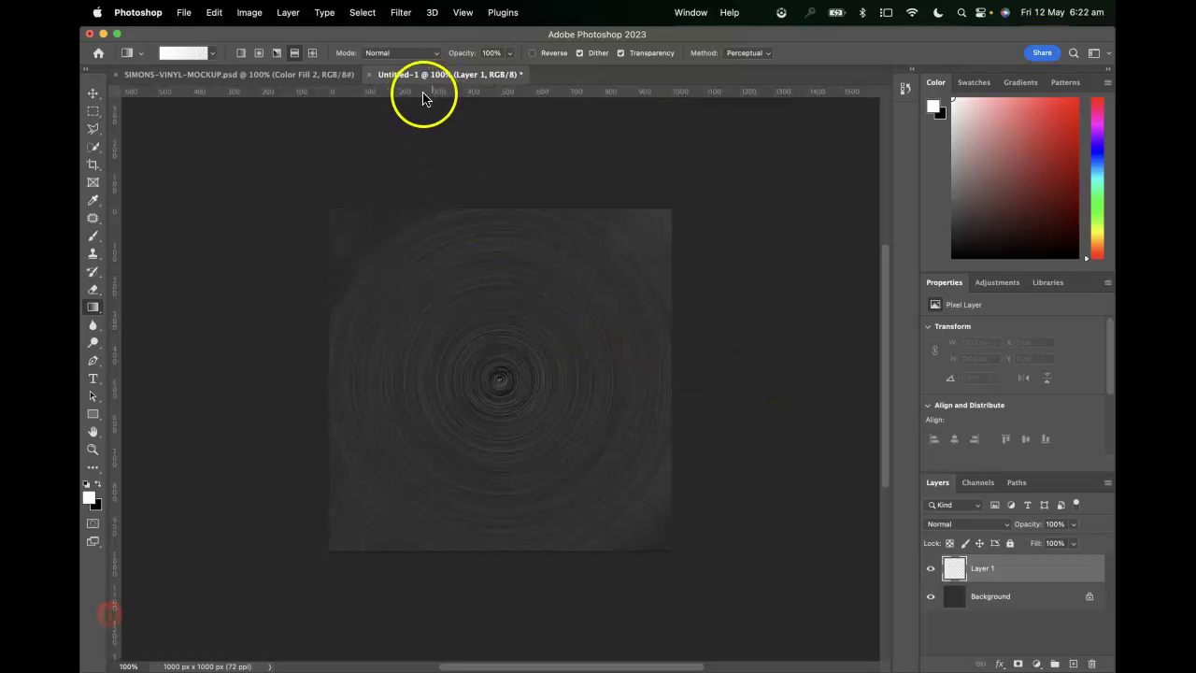
drag(426, 91, 421, 379)
drag(115, 240, 500, 218)
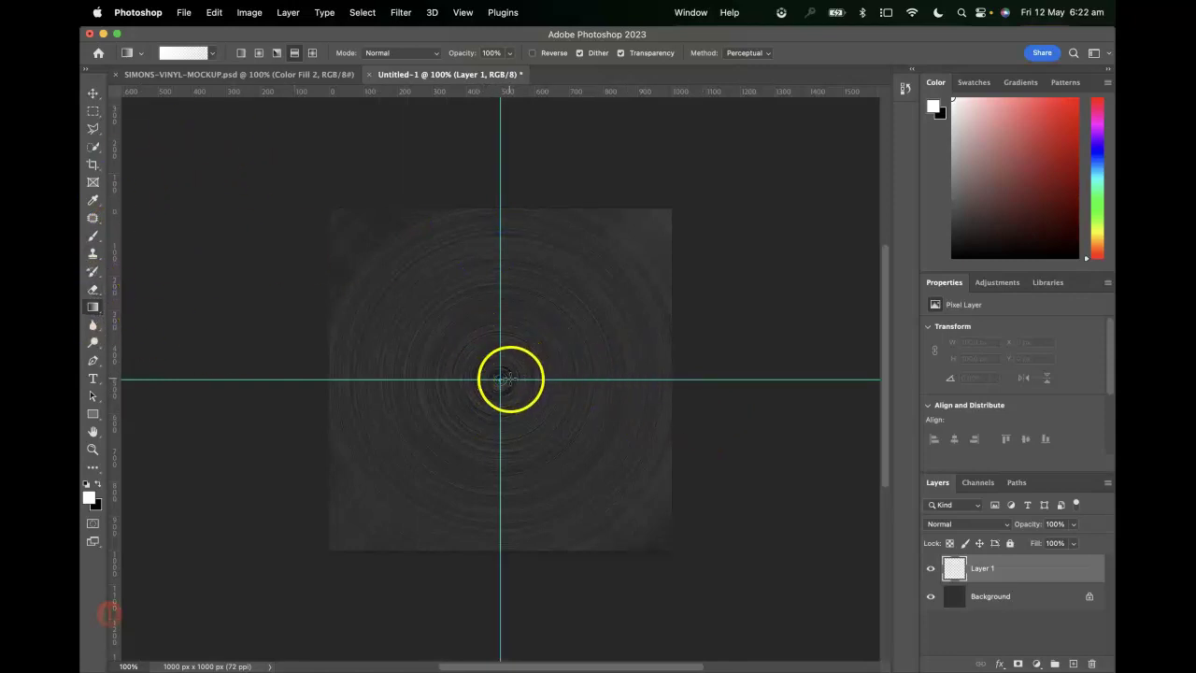
drag(510, 378, 512, 361)
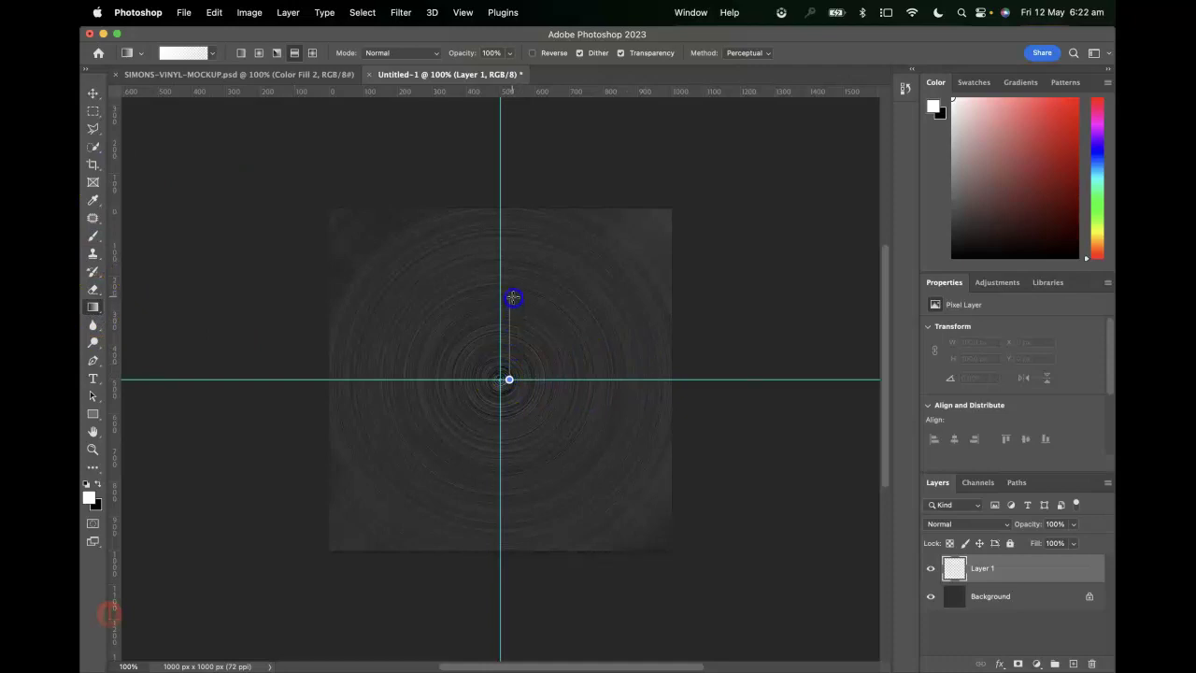
drag(512, 290, 513, 289)
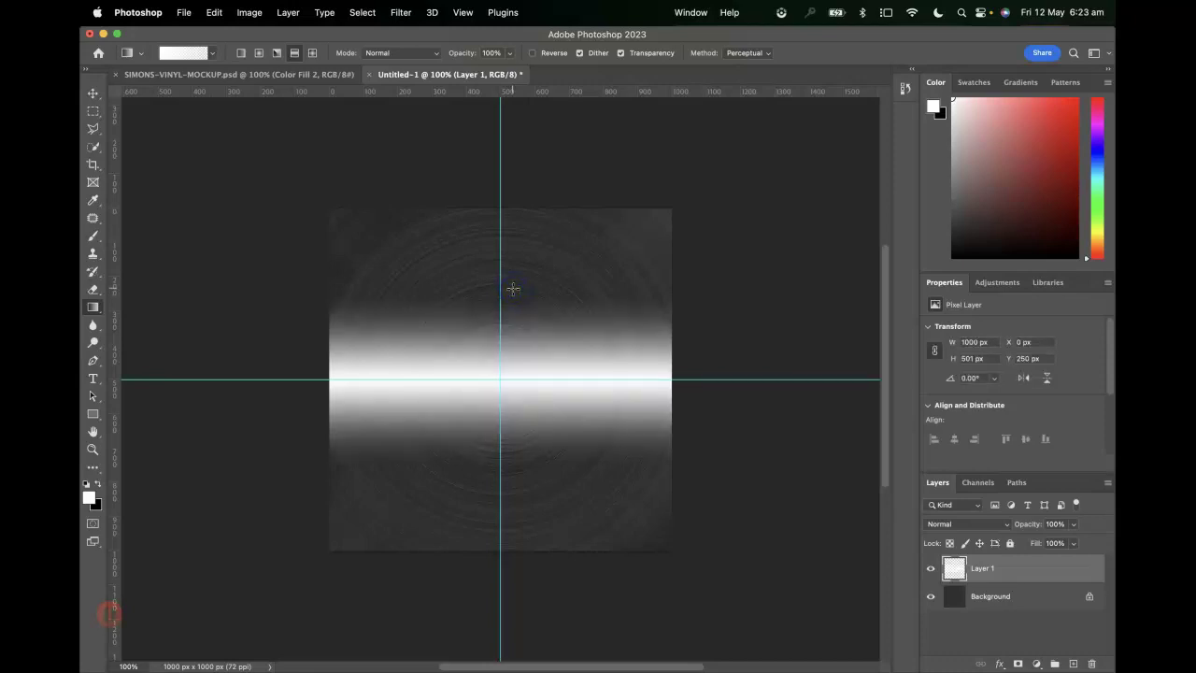
Fill Layer 1 with black and draw a white reflected gradient band from the guide intersection.
key(super+z)
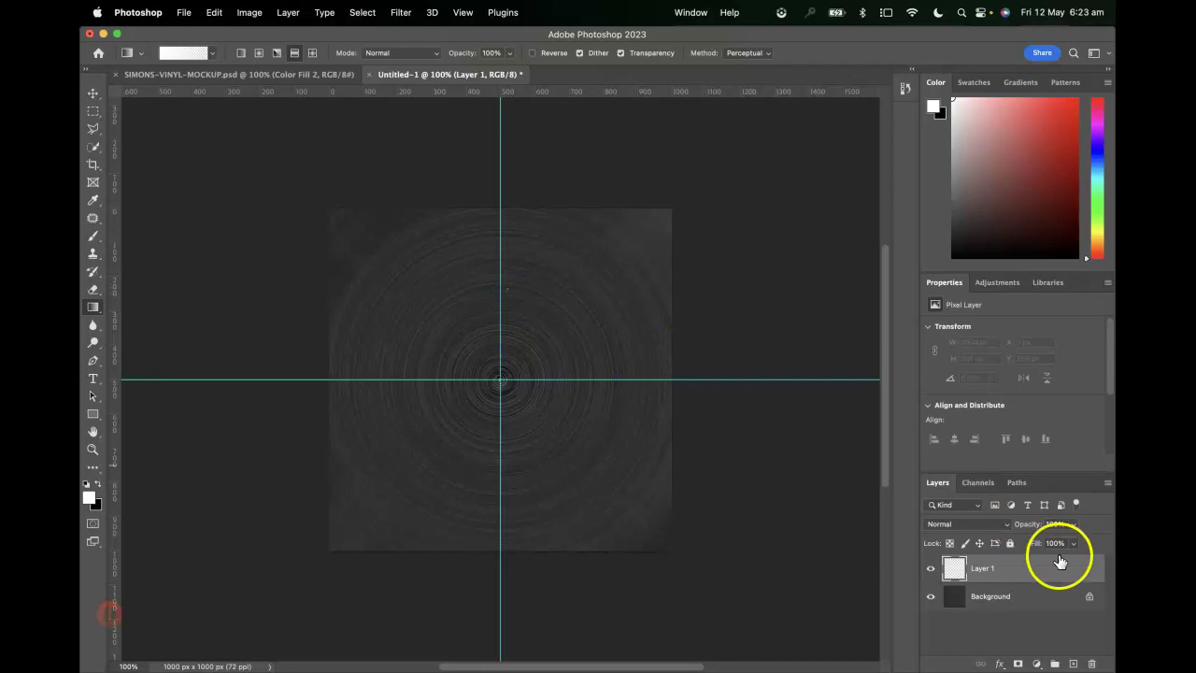
click(215, 11)
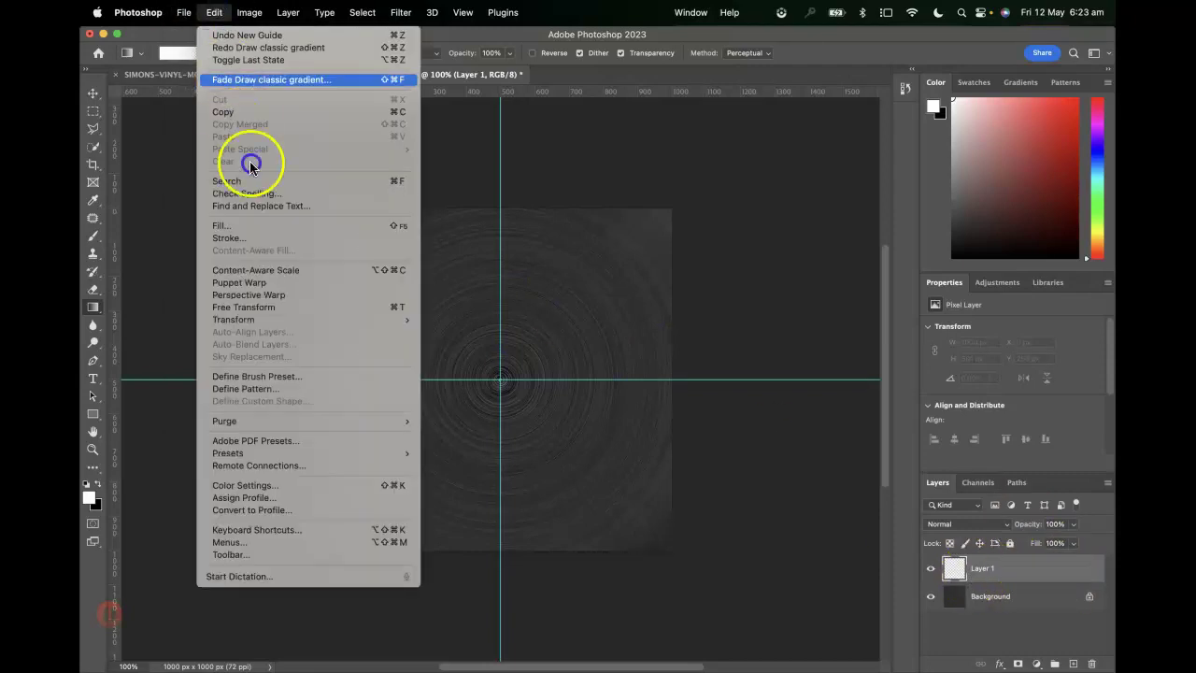
mouse_move(250, 12)
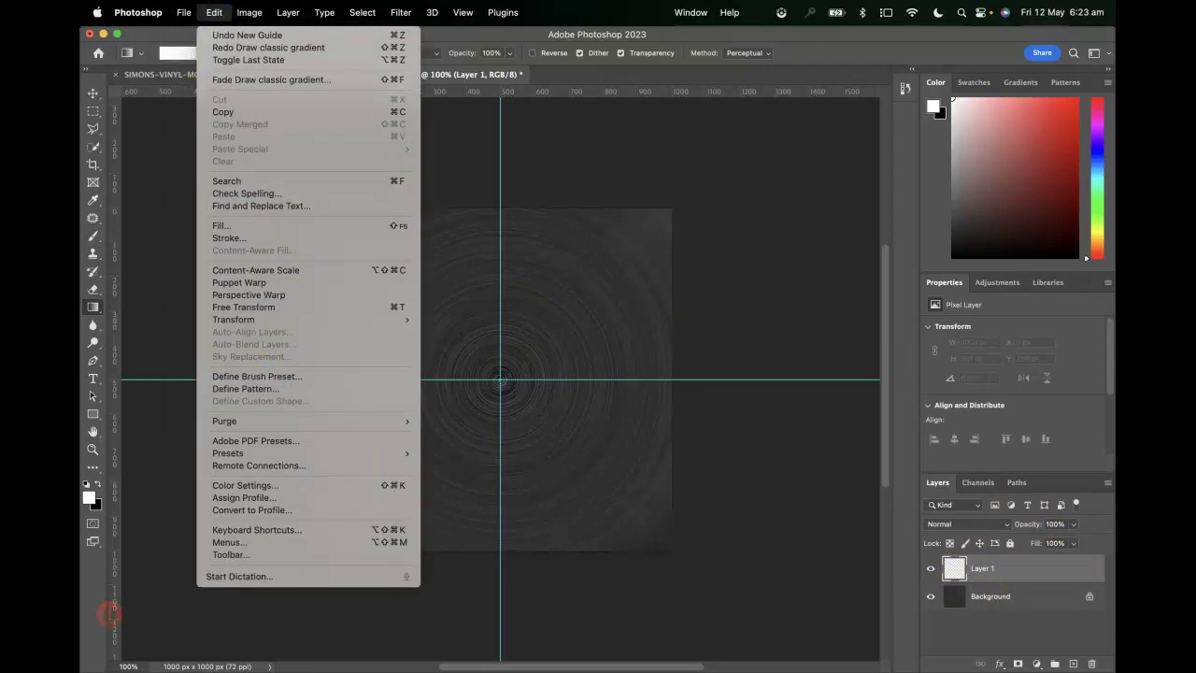
click(249, 226)
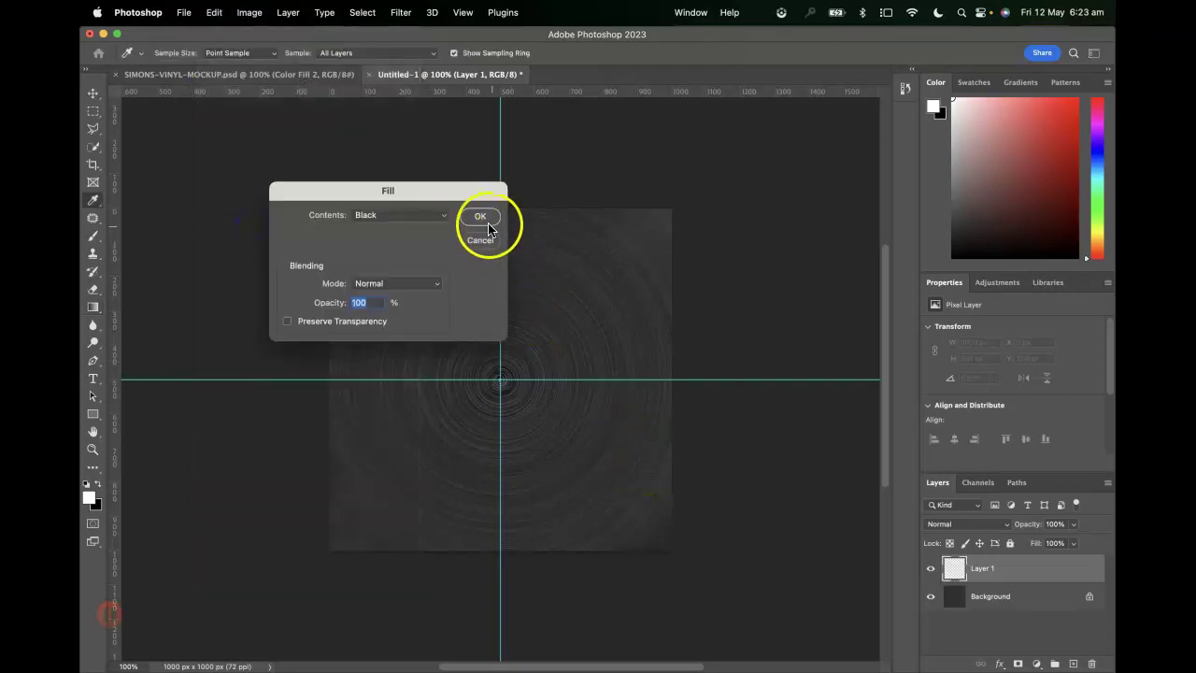
click(480, 214)
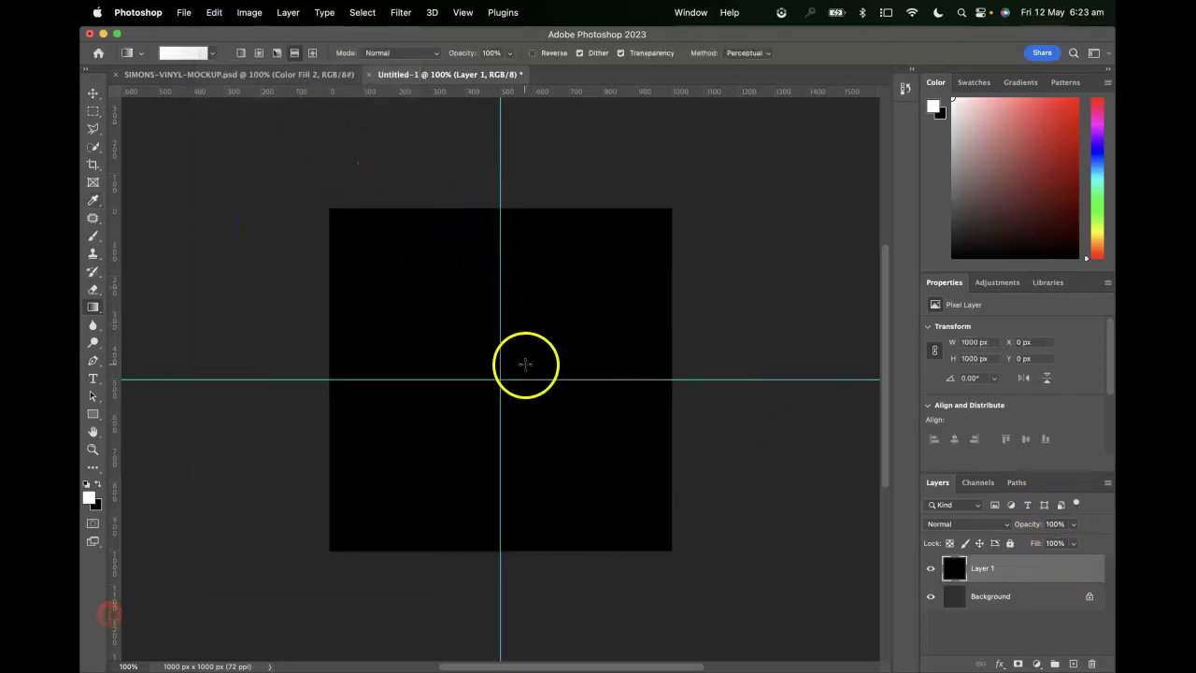
drag(511, 378, 516, 280)
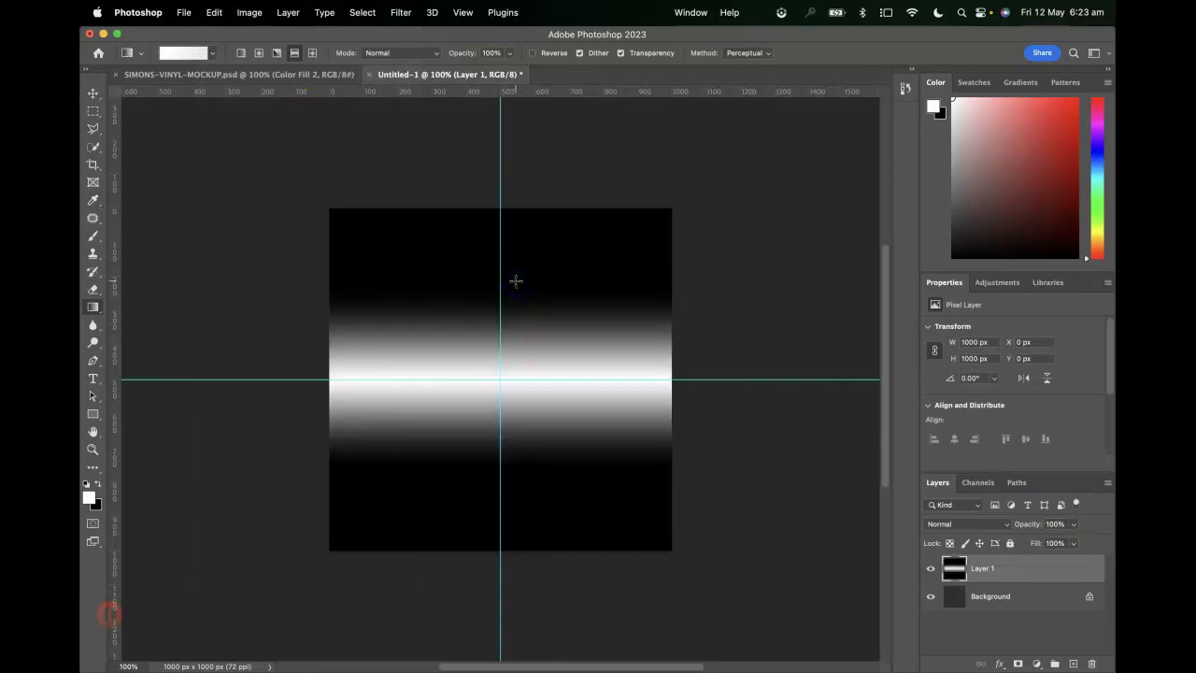
drag(533, 361, 524, 269)
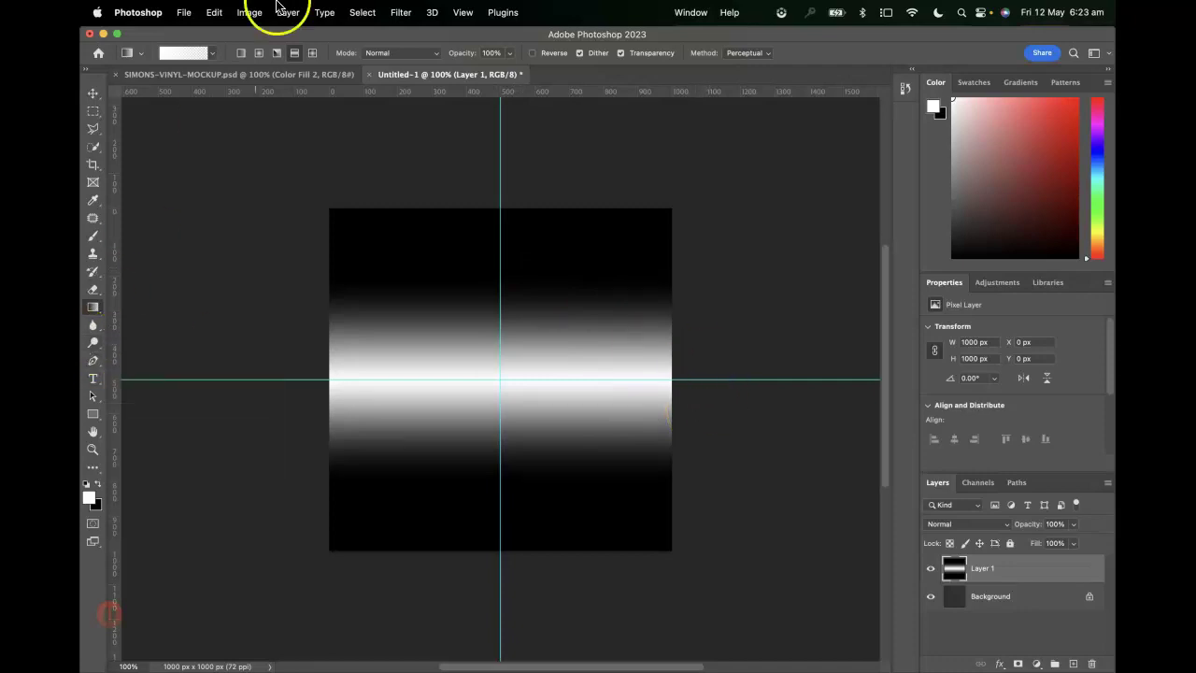
Rename Layer 1 to 'shine'.
click(983, 572)
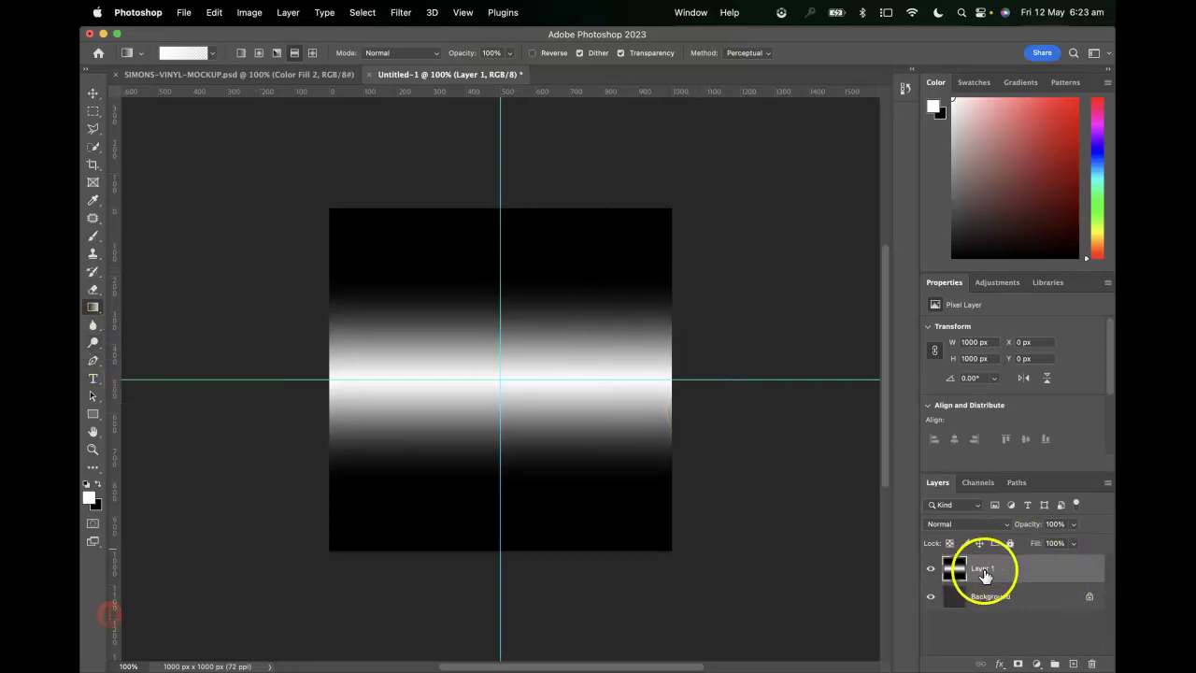
double_click(984, 570)
text(shine)
Convert the locked Background into an editable Layer 0 and begin renaming it.
click(982, 599)
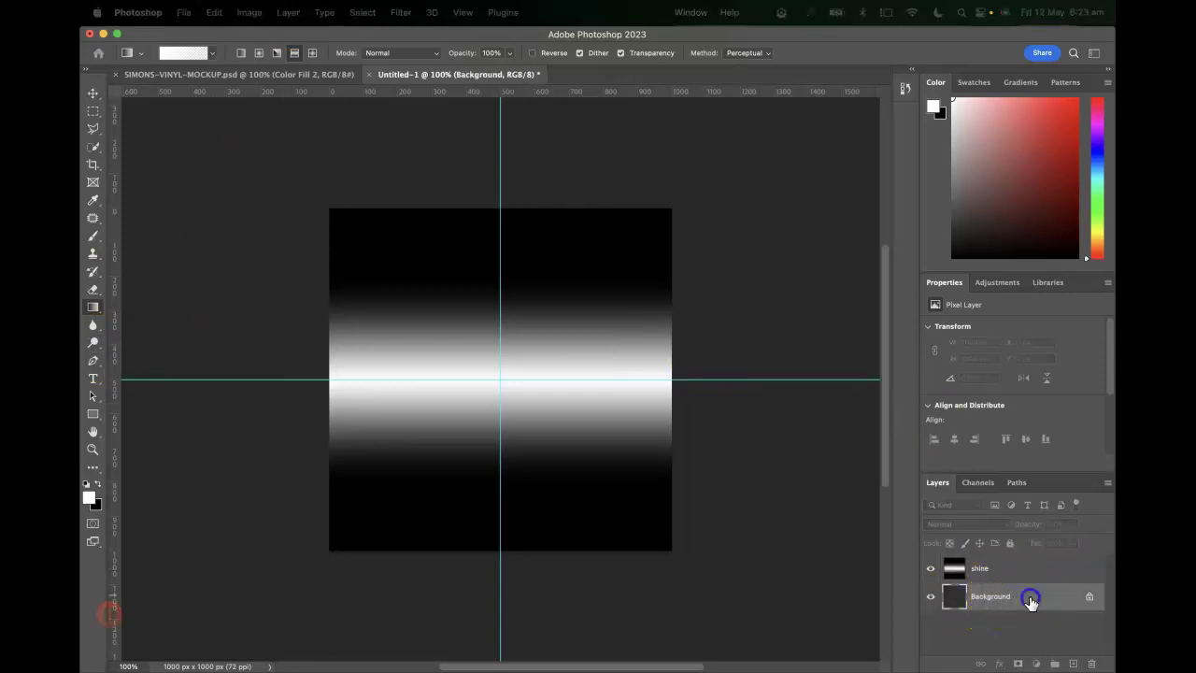
double_click(990, 596)
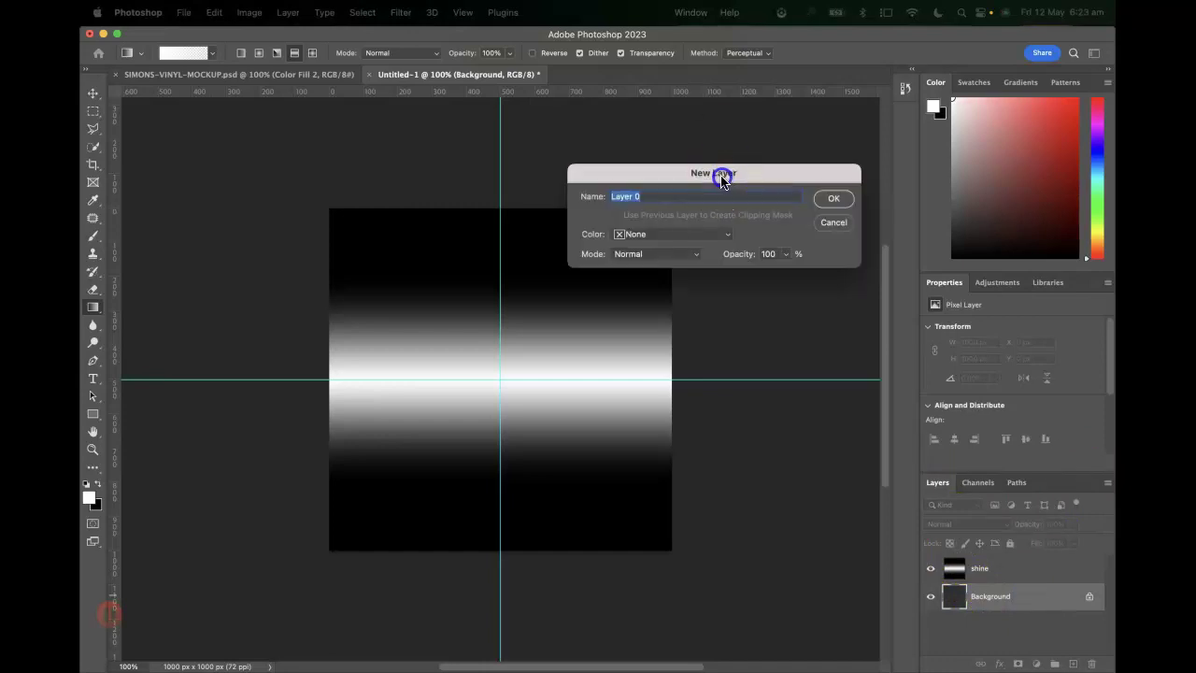
click(831, 197)
double_click(985, 598)
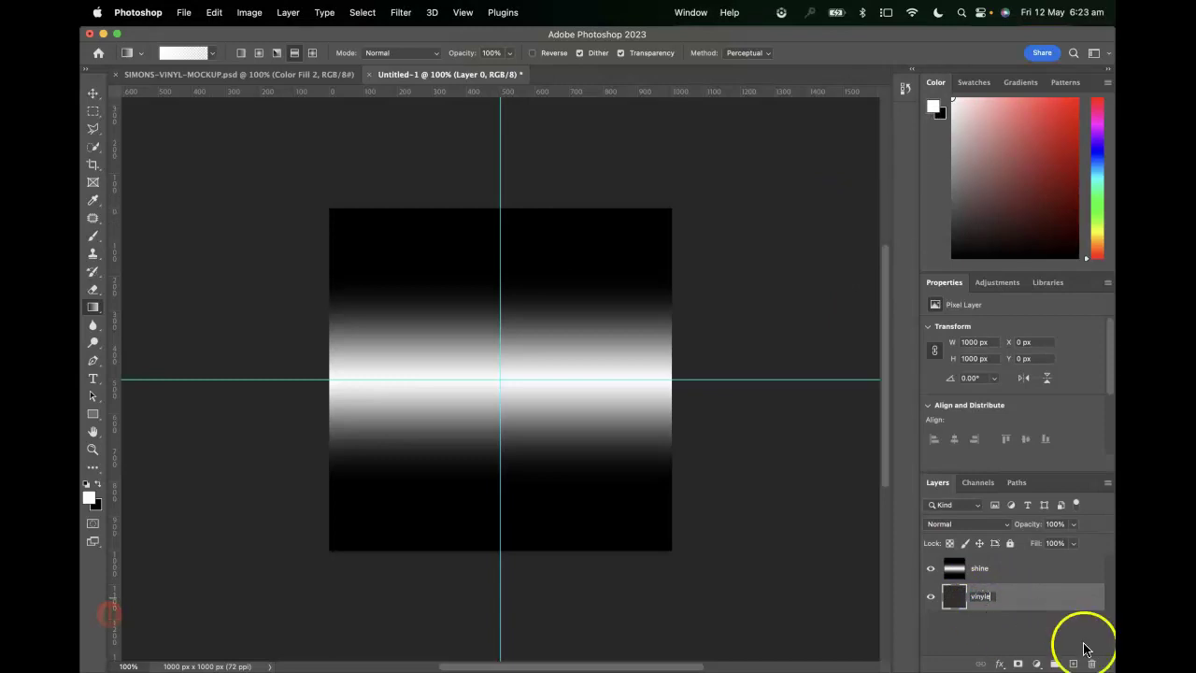
Name Layer 0 'vinyl' and set two Perspective Warp planes over shine's left and right halves.
click(1003, 618)
click(1010, 568)
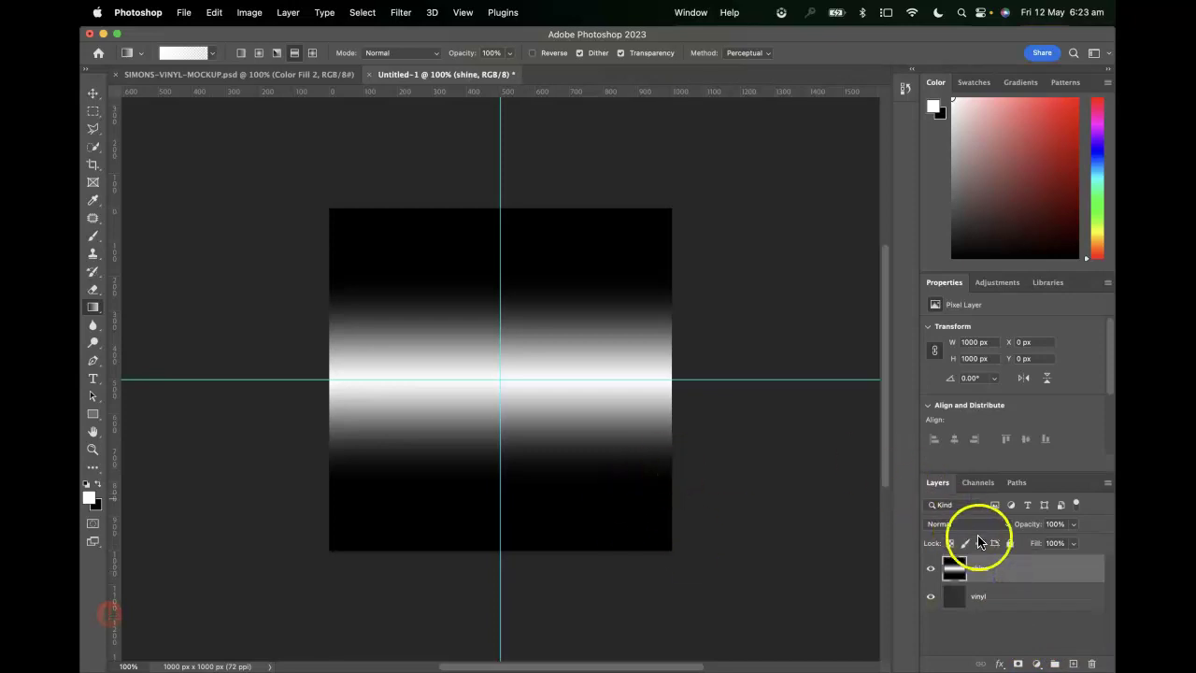
click(214, 12)
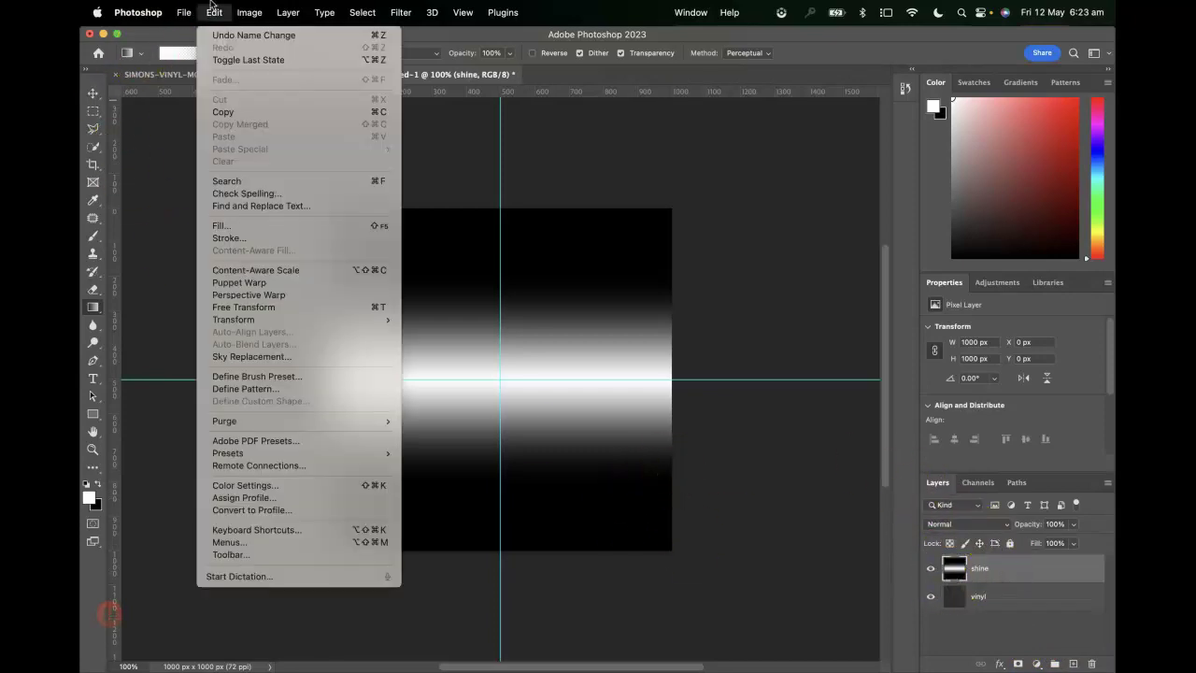
click(288, 293)
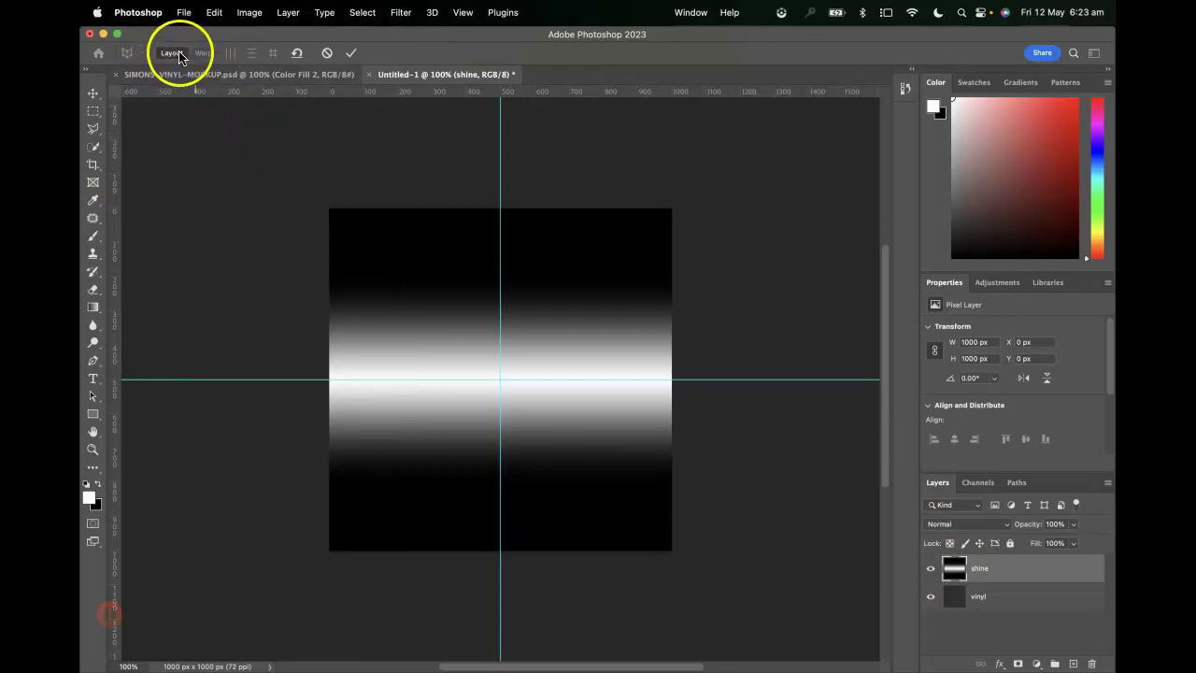
drag(328, 210, 499, 551)
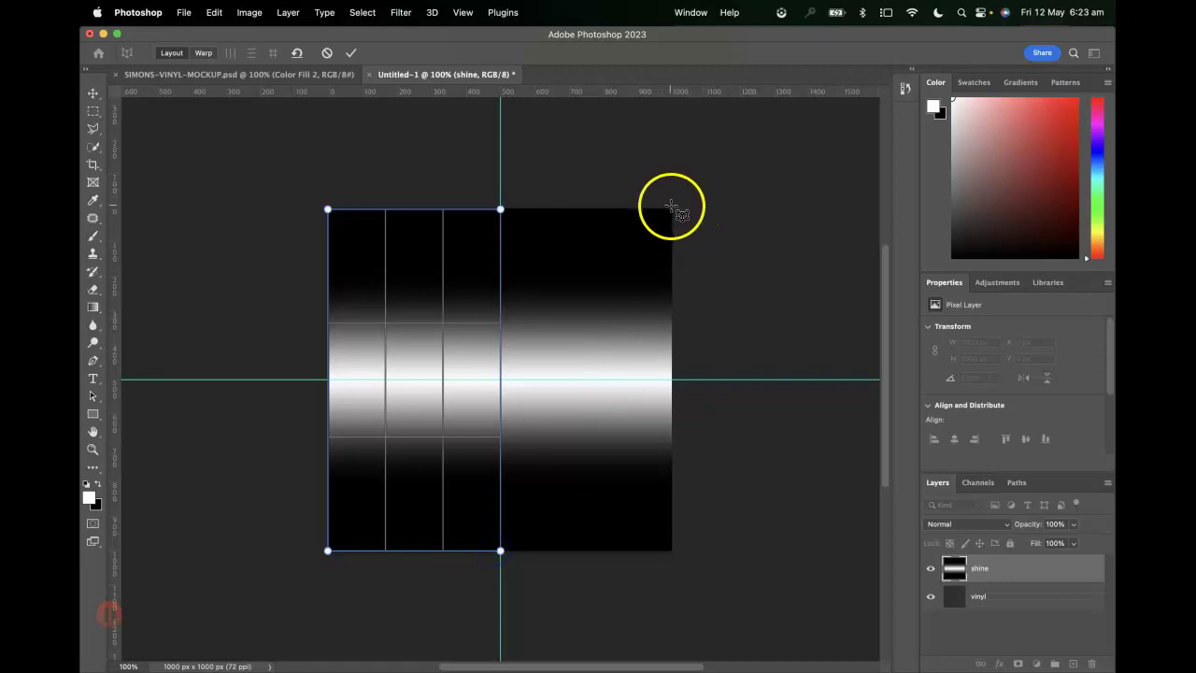
drag(673, 207, 502, 553)
Pull the warp's top and bottom middle edges to the canvas centre, forming an X.
click(203, 52)
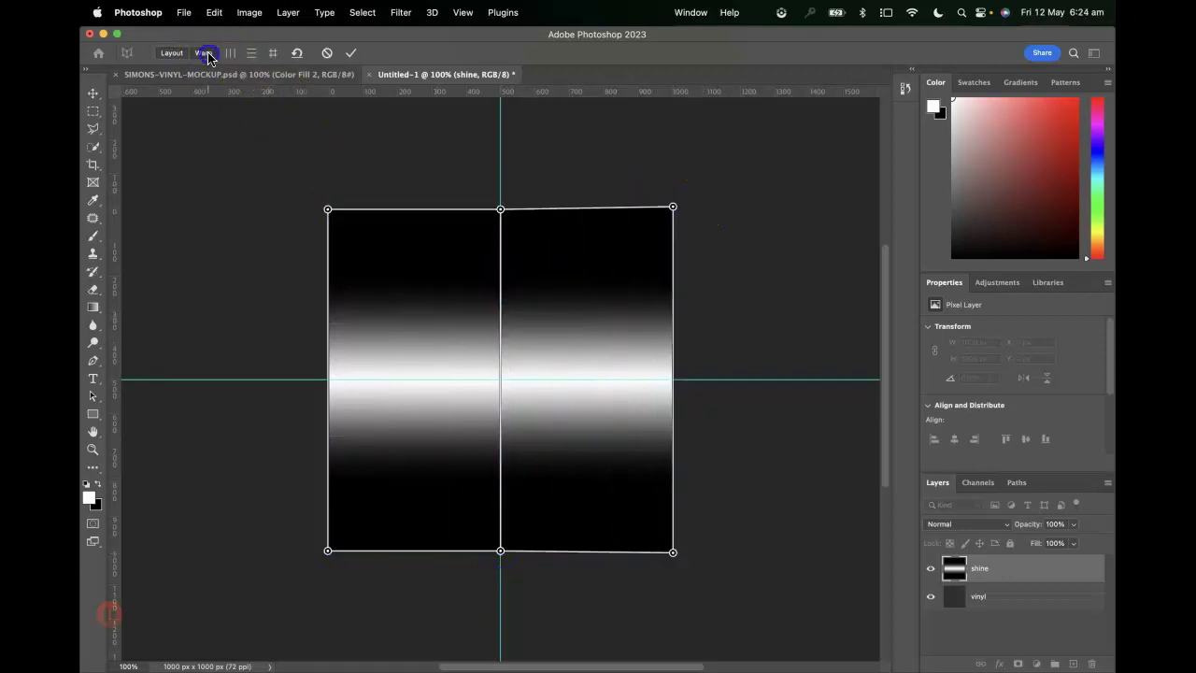
drag(501, 208, 502, 391)
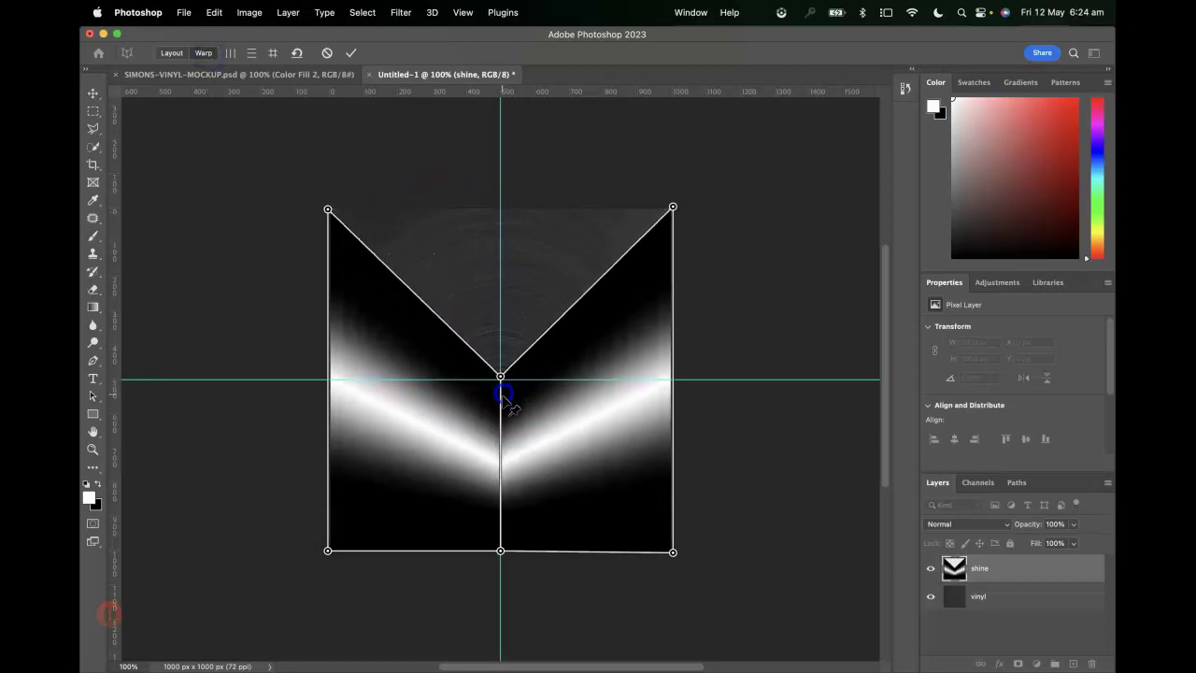
drag(502, 551, 514, 396)
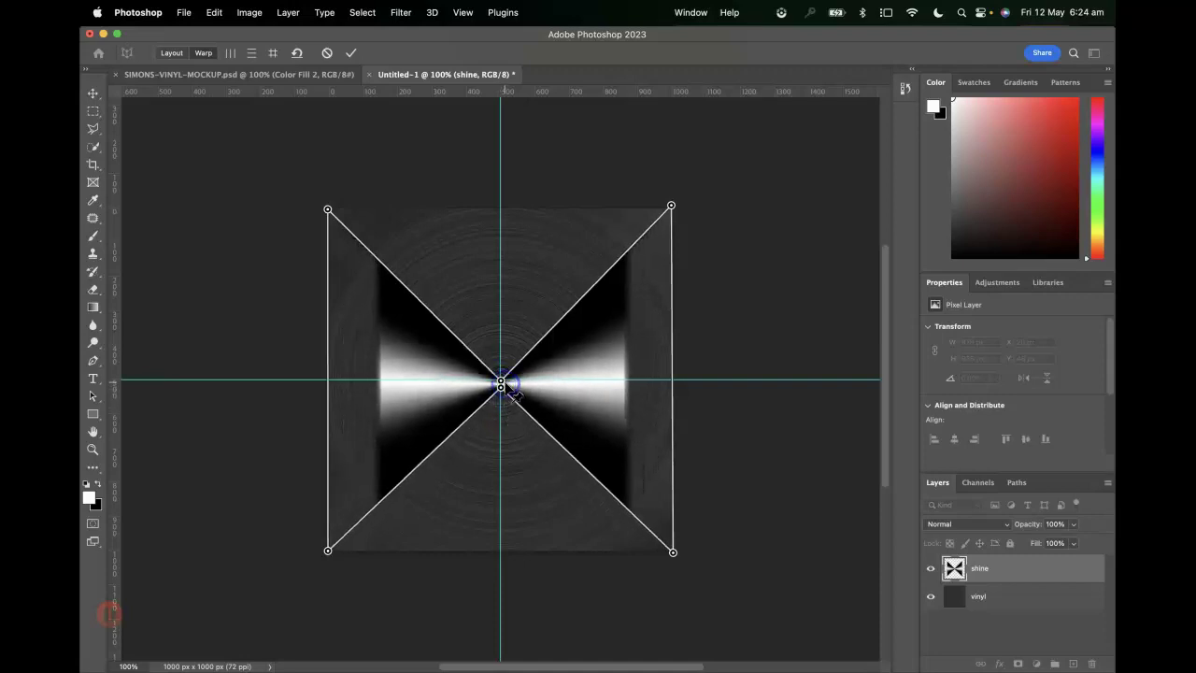
Commit the warp and enlarge the shine layer to about 146% around its centre.
click(351, 52)
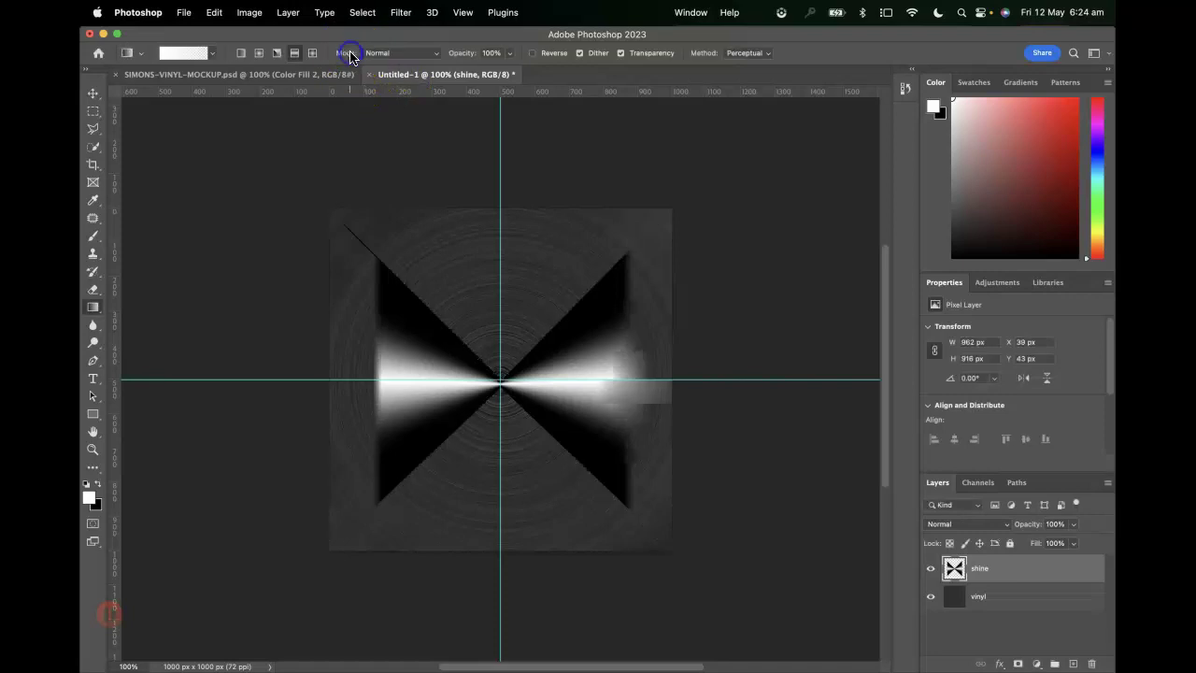
click(225, 12)
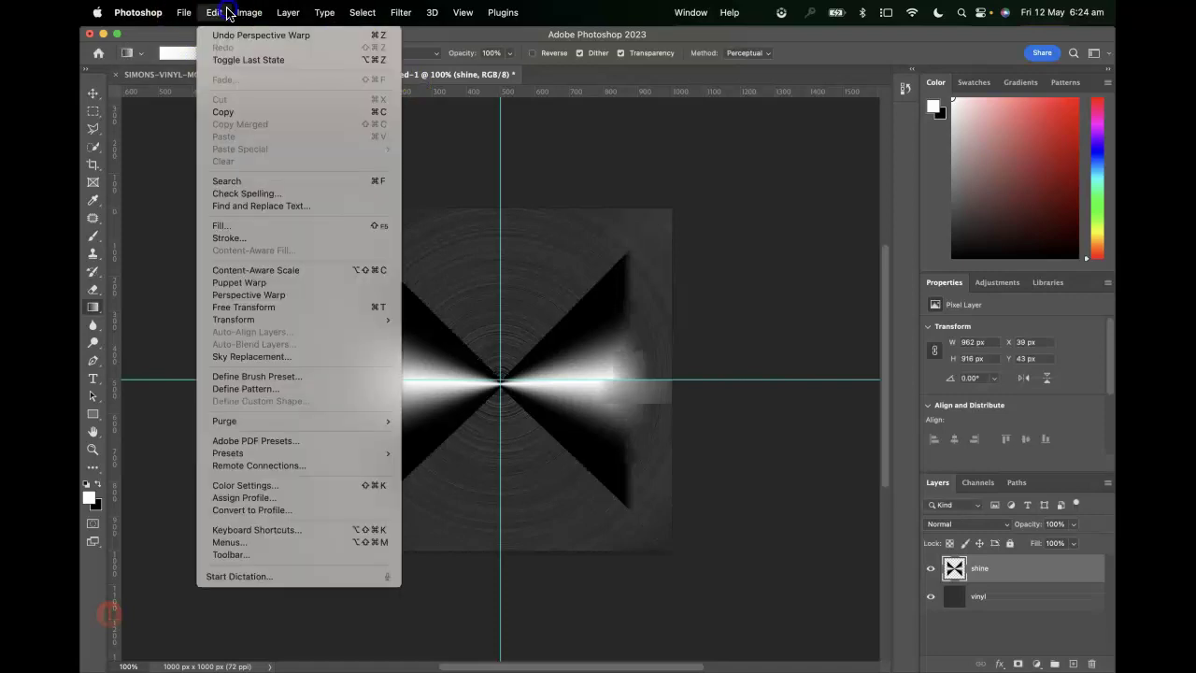
click(227, 12)
key(super+t)
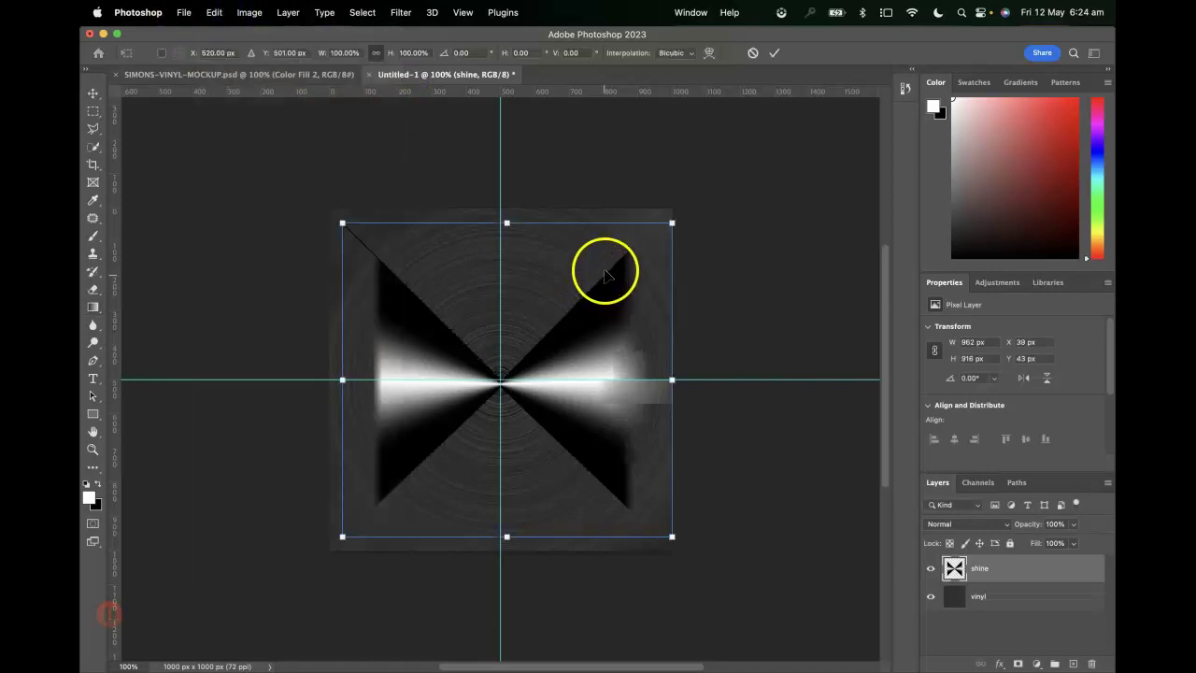
drag(674, 222, 757, 152)
key(Return)
key(g)
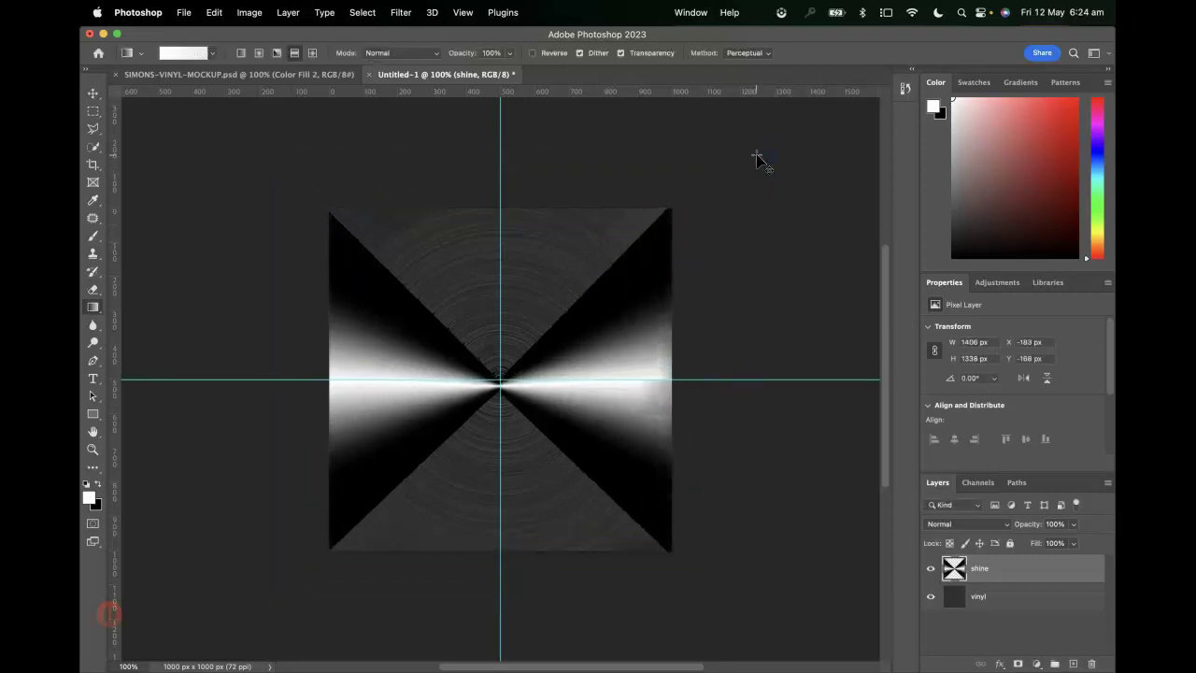
click(993, 608)
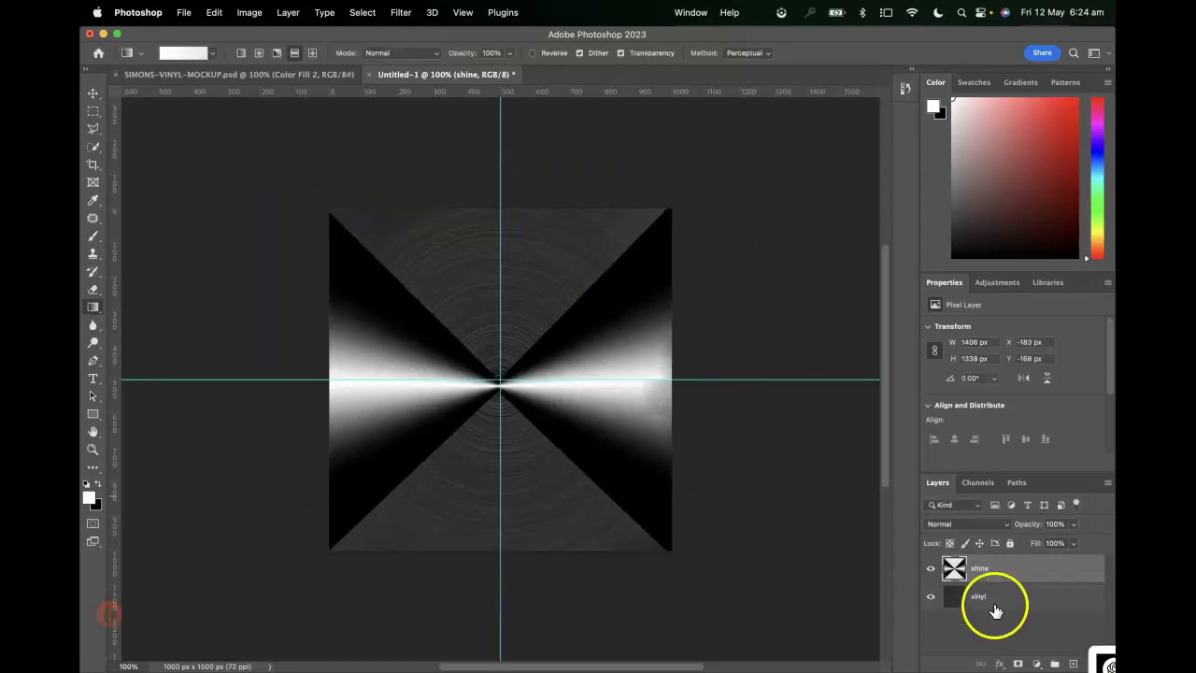
Add a new layer above shine and fill it with black.
click(1073, 663)
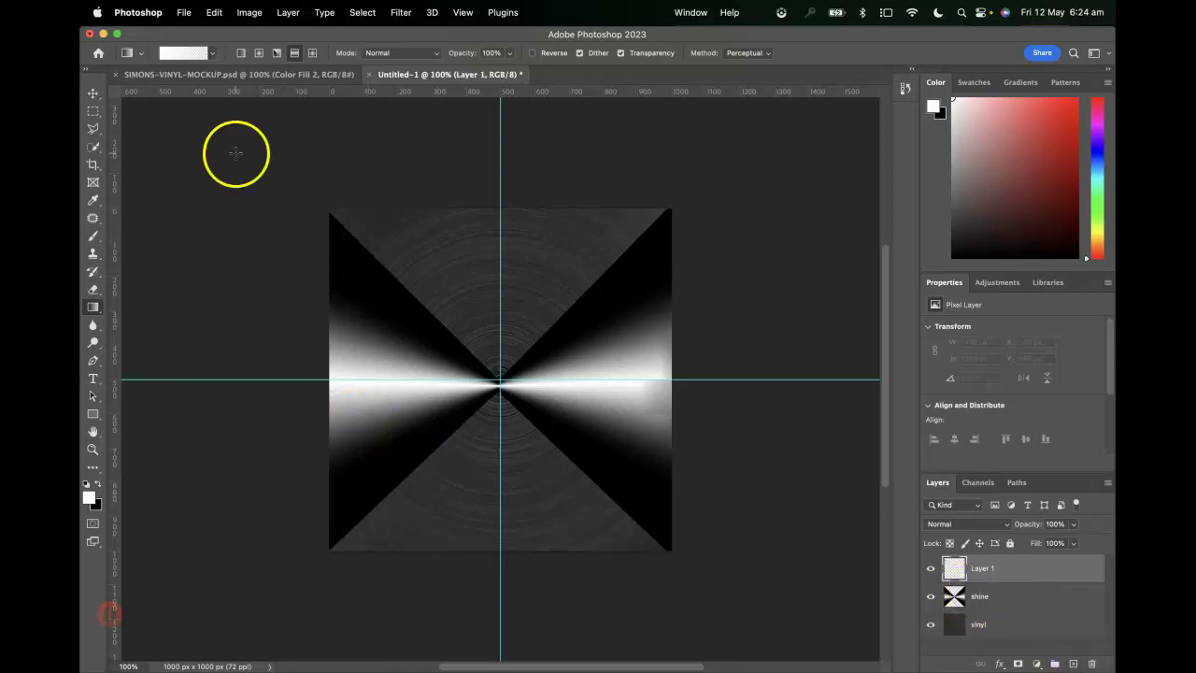
click(184, 12)
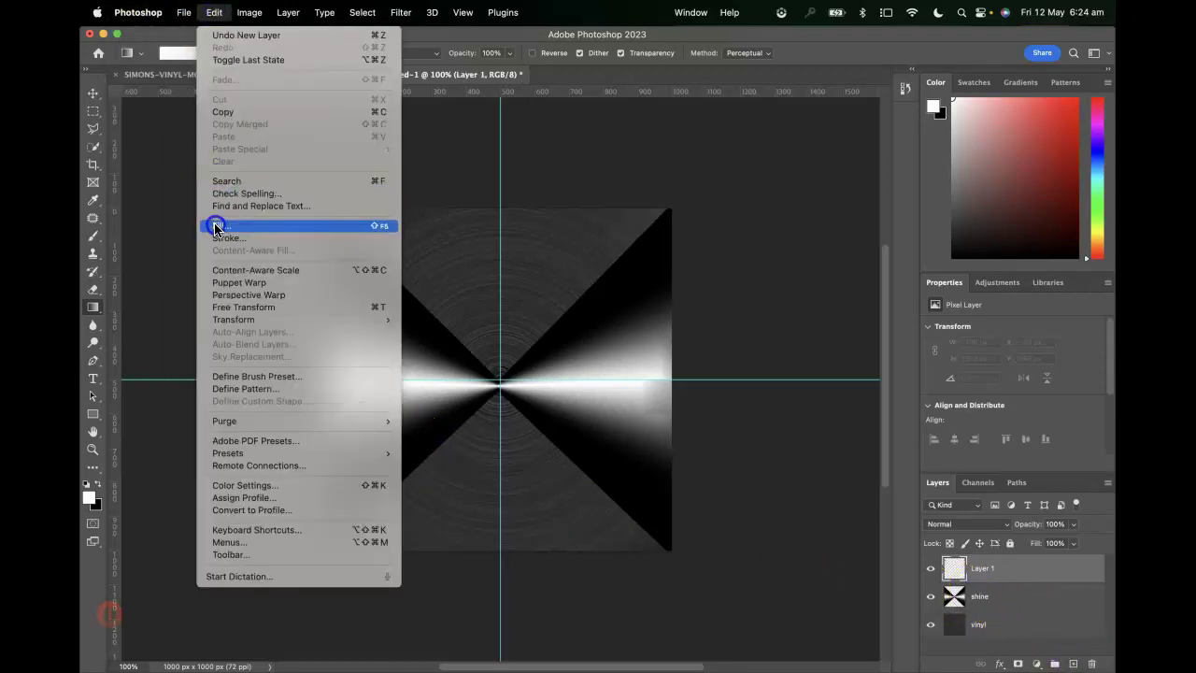
click(222, 225)
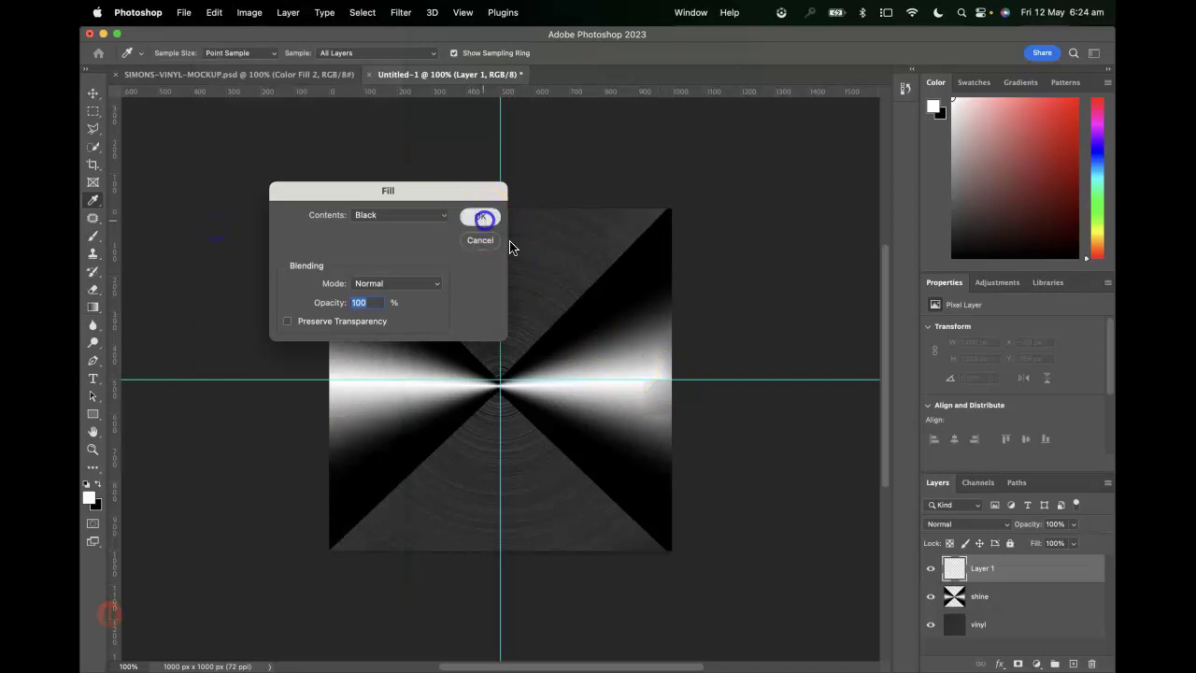
click(480, 217)
key(g)
Move the black layer below shine and merge the two into one shine layer.
drag(1007, 567, 1006, 598)
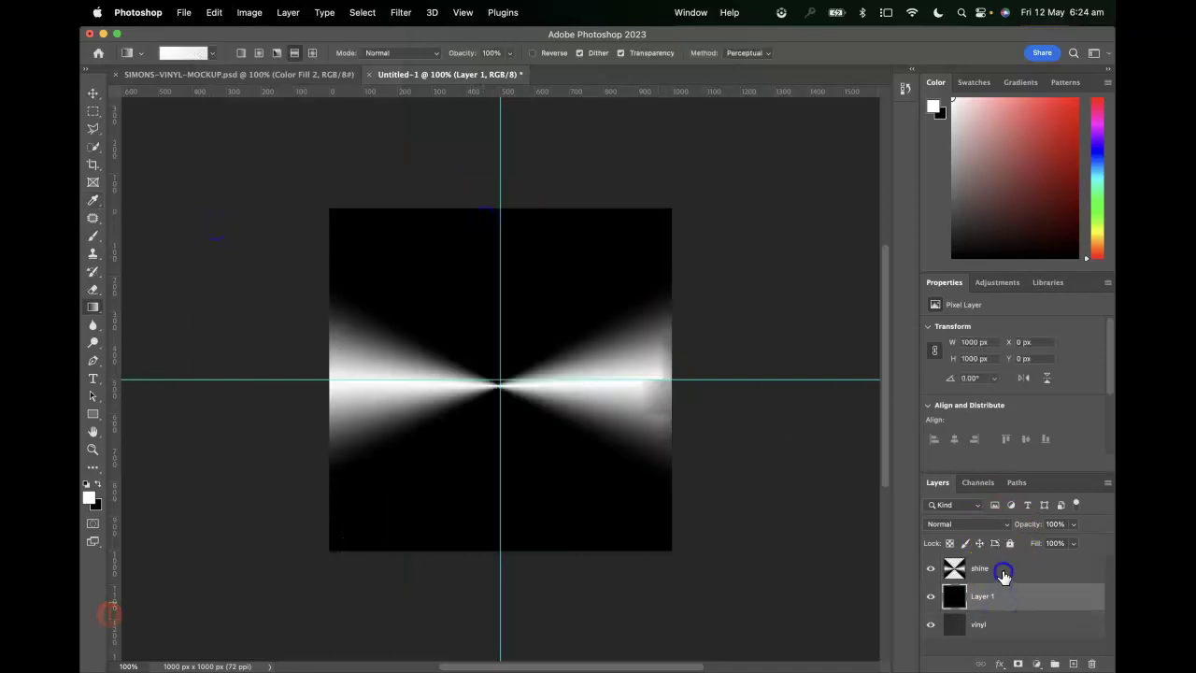
shift+click(1004, 572)
right_click(996, 582)
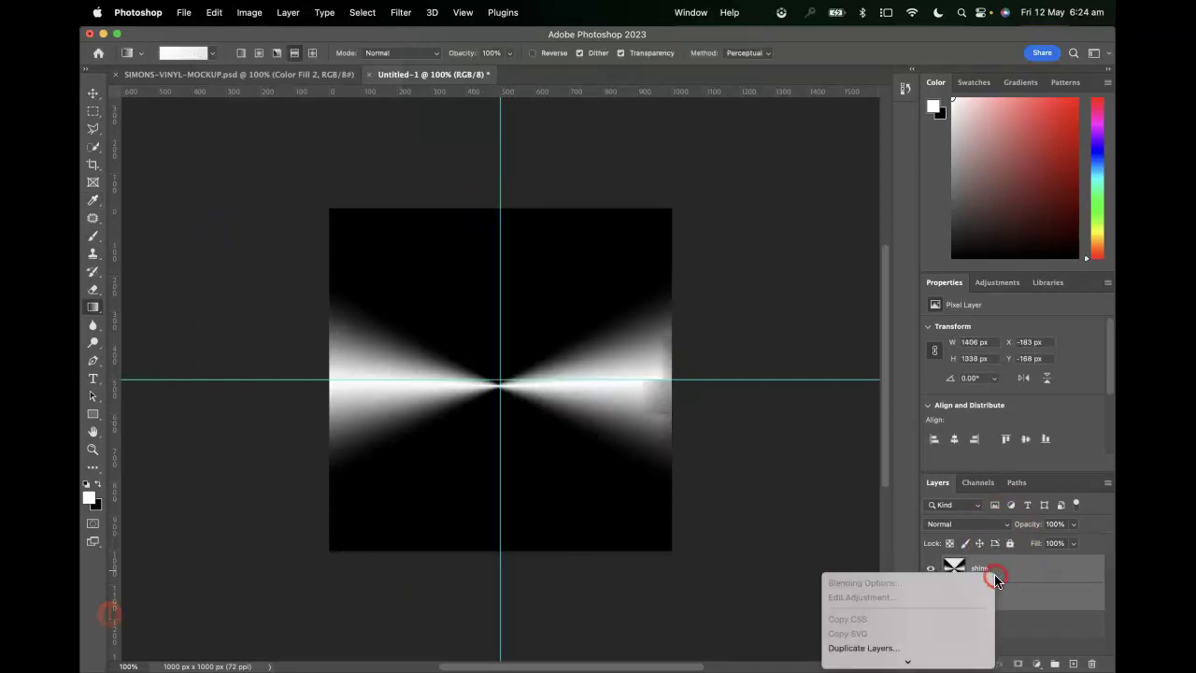
scroll(958, 606, down, 10)
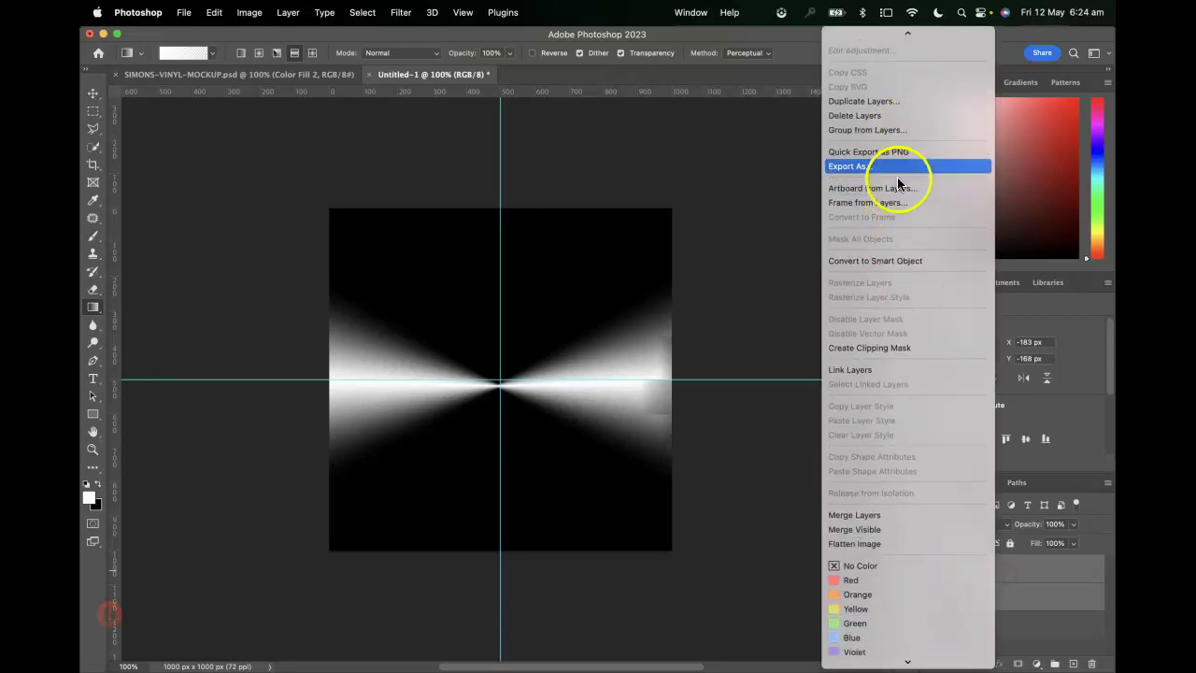
click(922, 516)
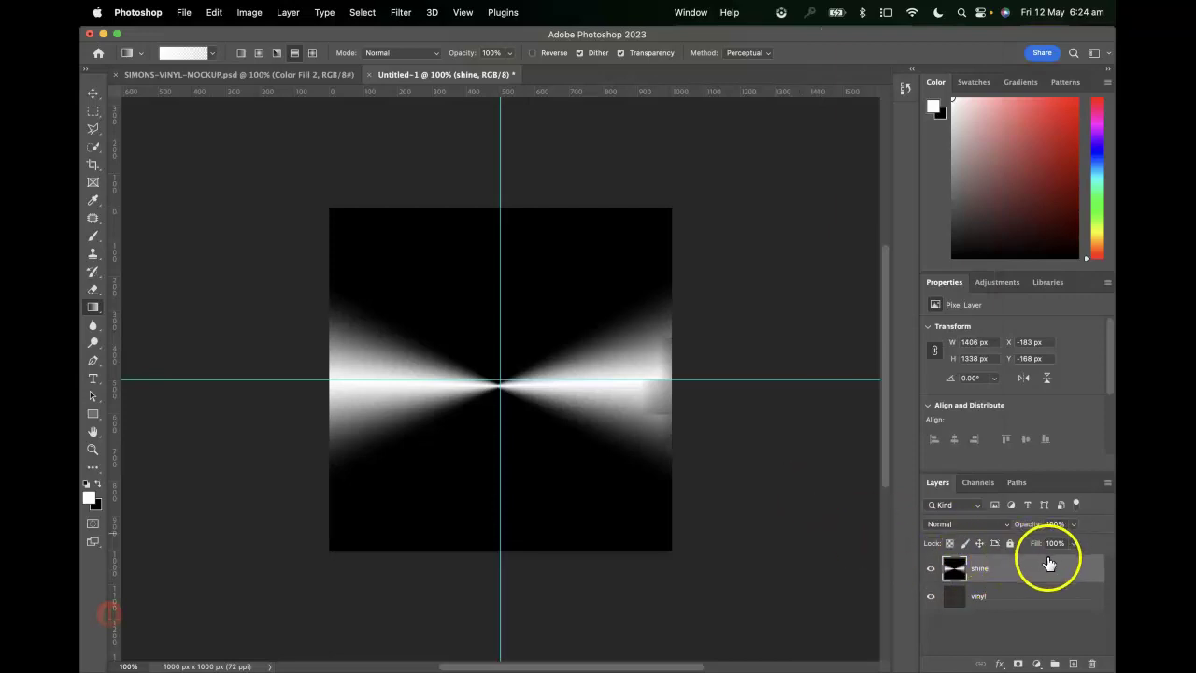
Lower the shine layer's opacity to 84%.
click(977, 525)
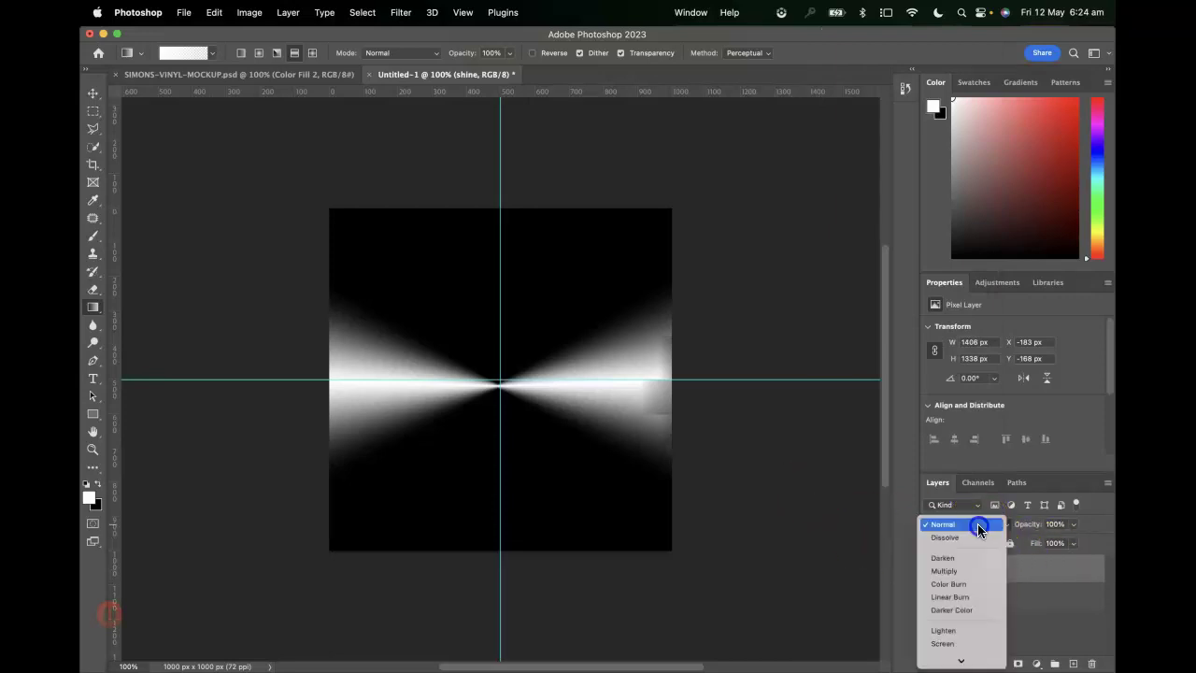
click(1072, 526)
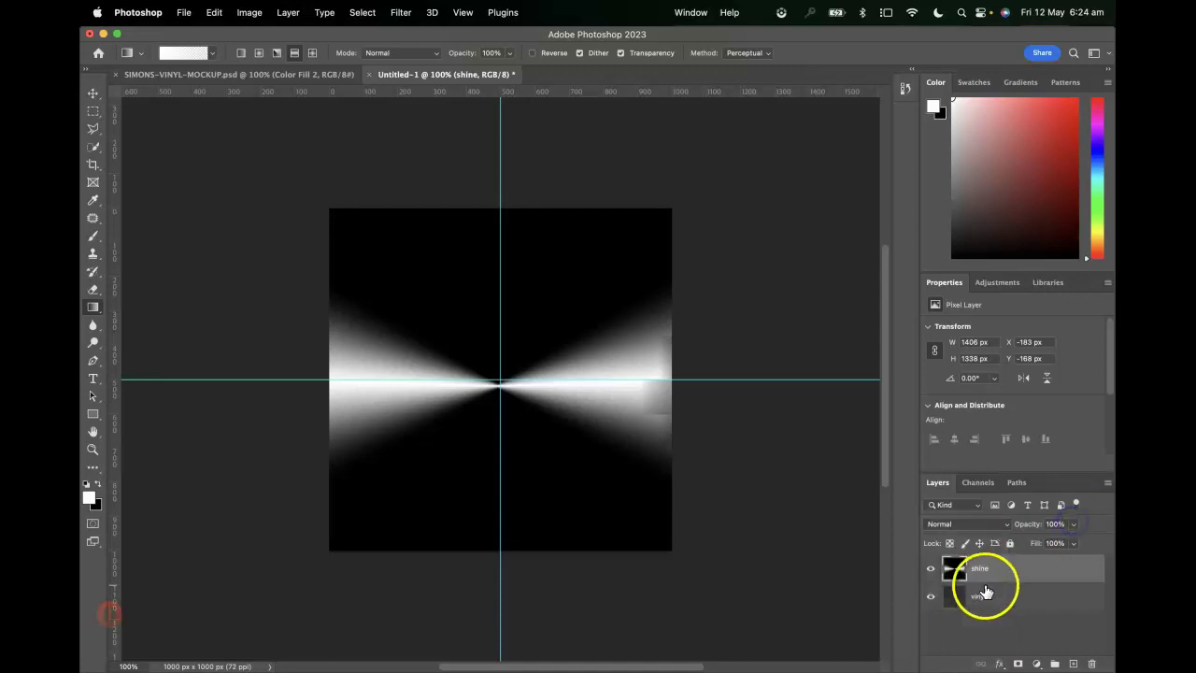
click(1072, 531)
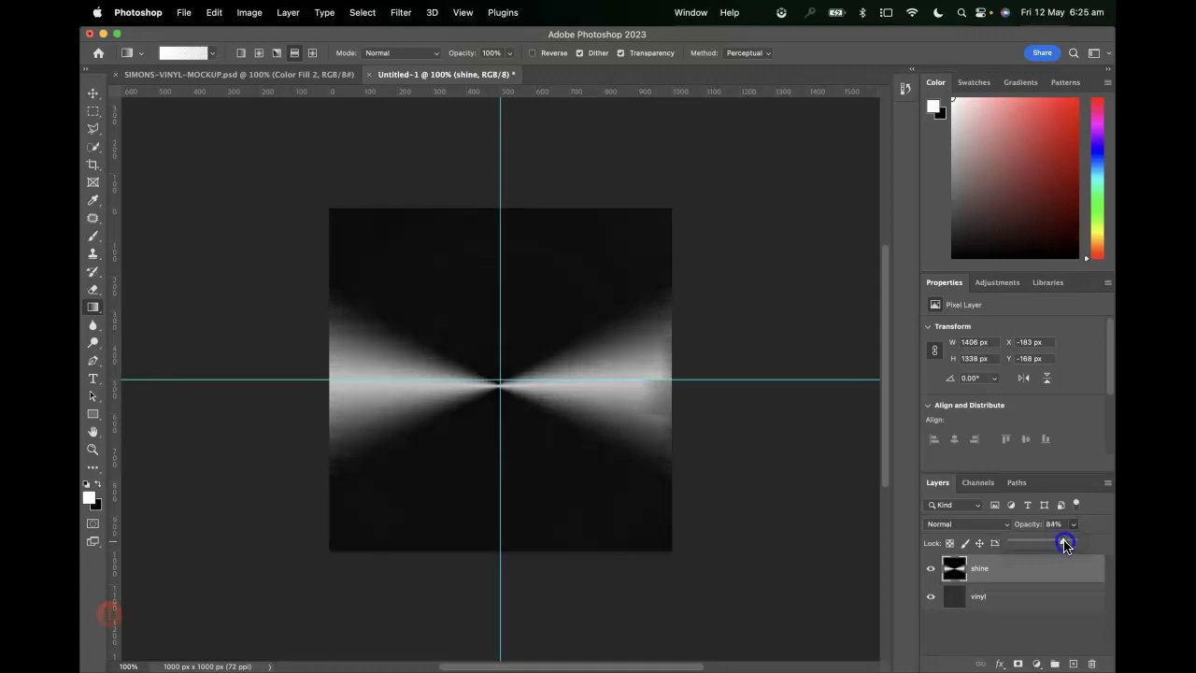
drag(1065, 546, 1061, 544)
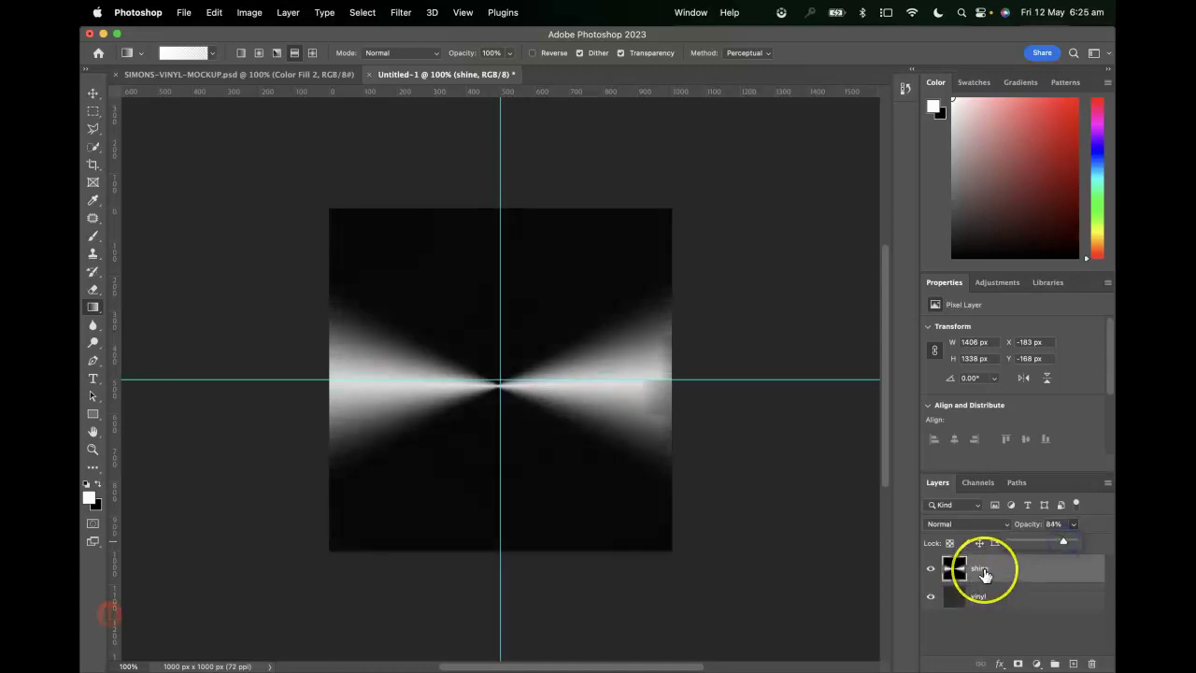
click(993, 574)
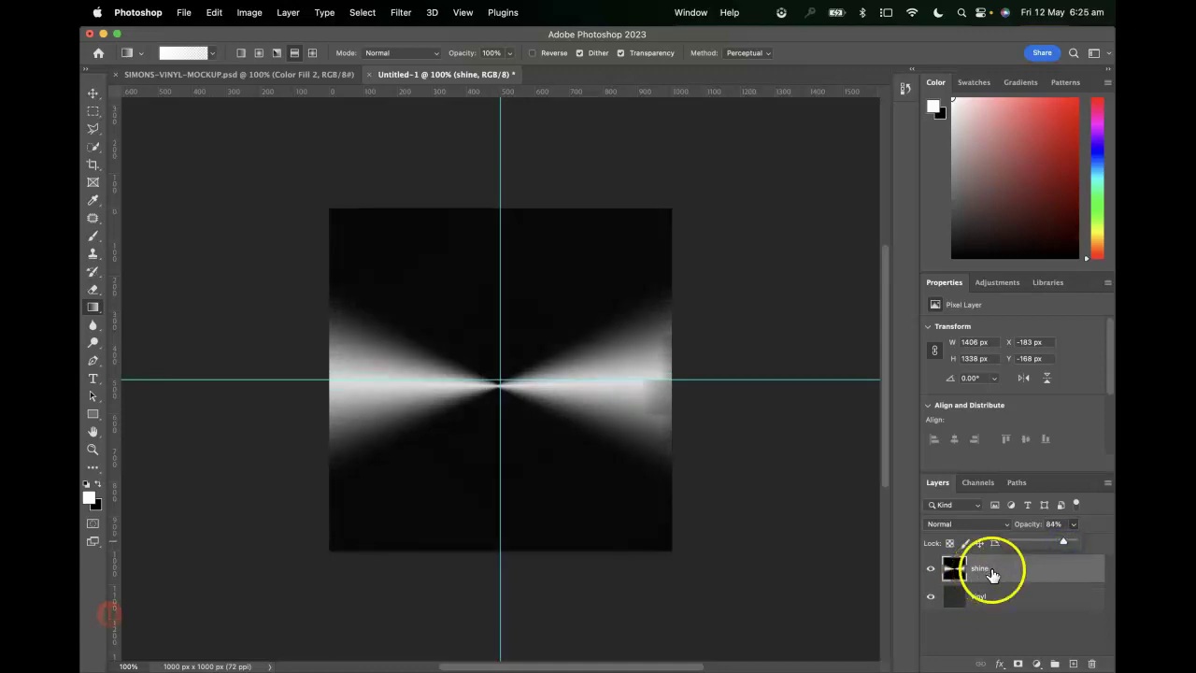
Set the shine layer's blend mode to Screen.
click(976, 526)
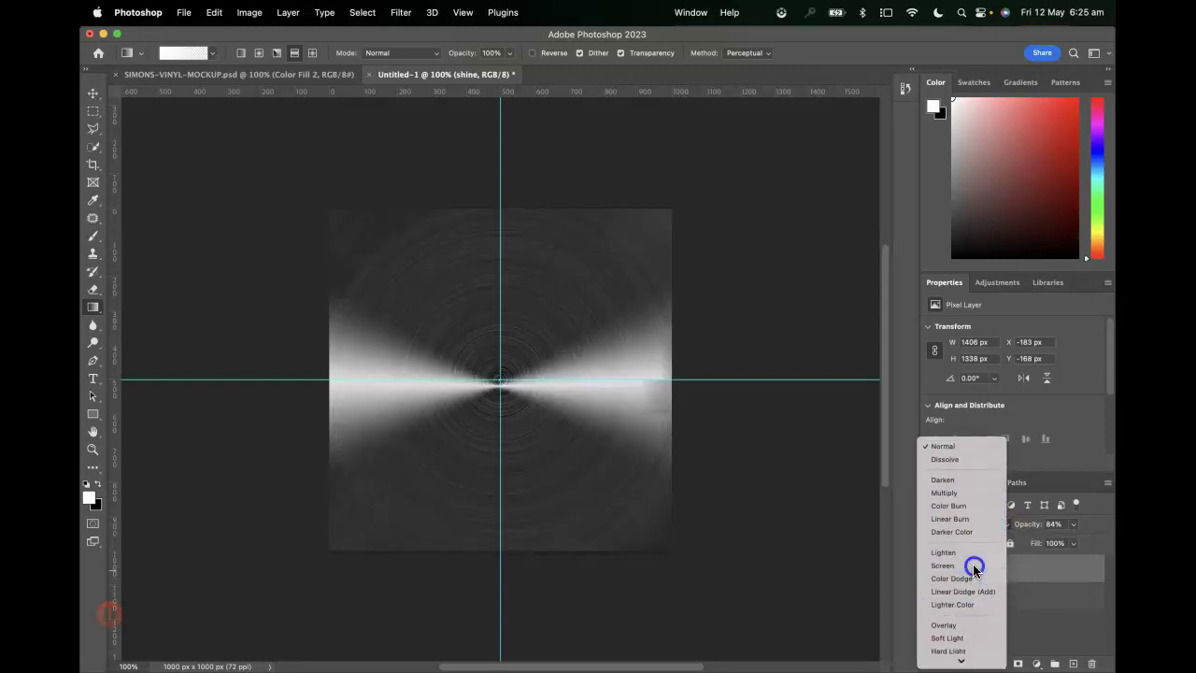
click(973, 566)
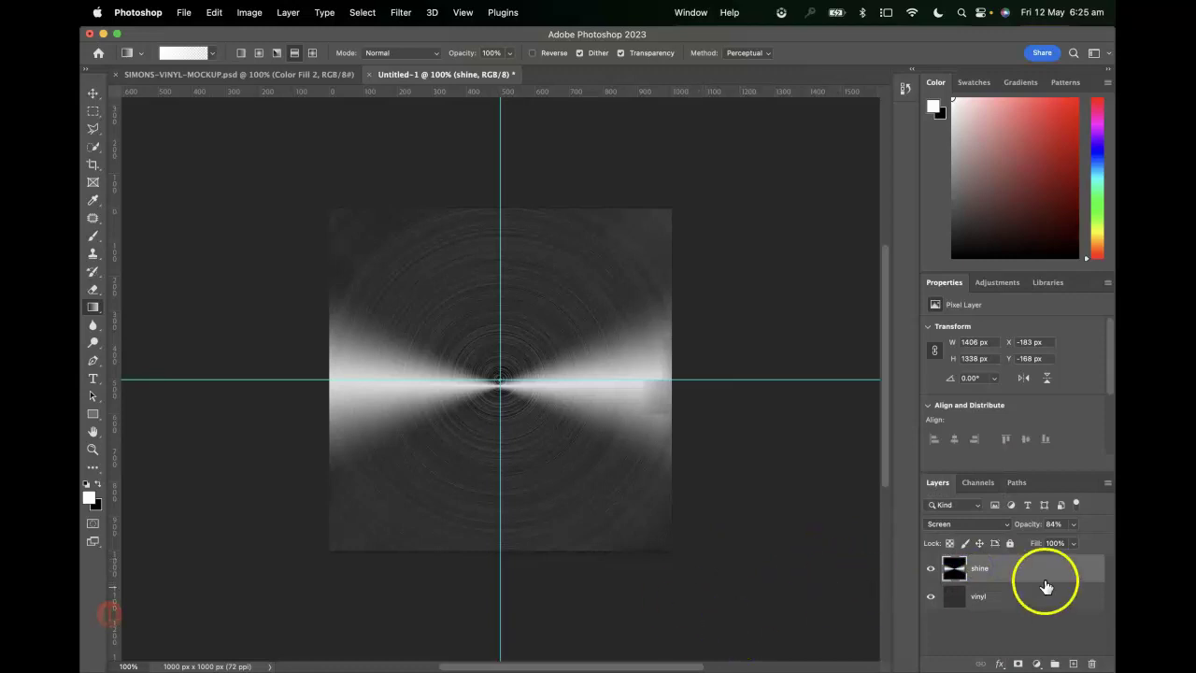
click(1005, 571)
key(h)
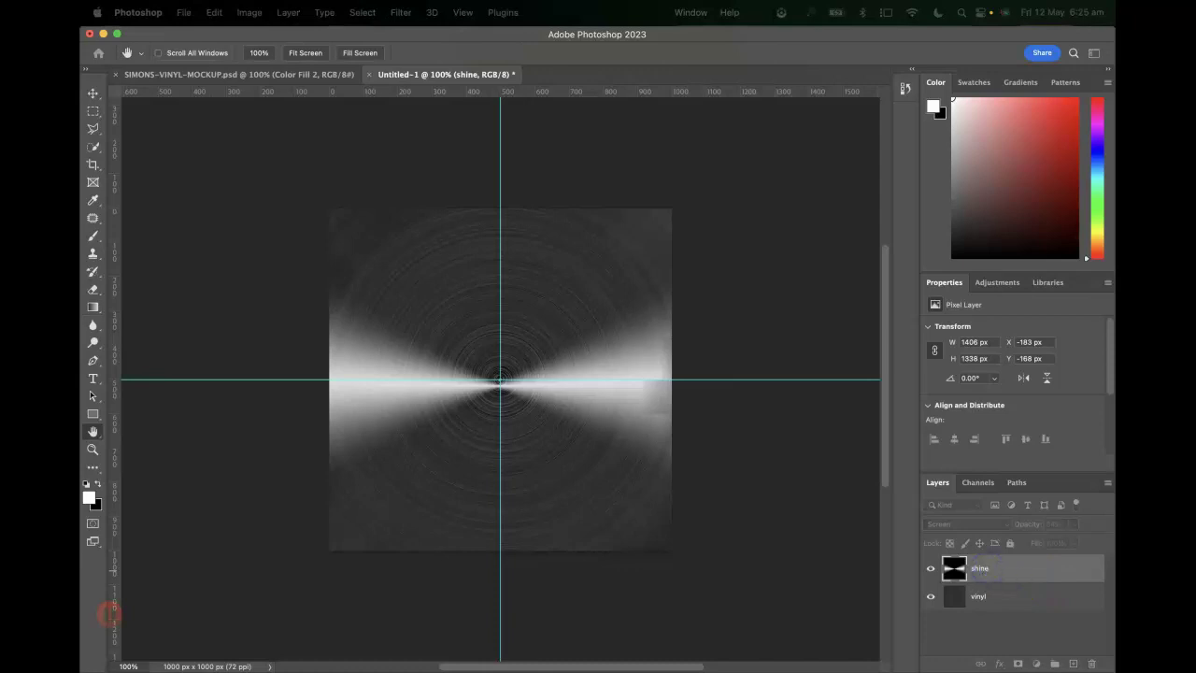
Set the shine layer's Blend If to 0/45 for Current Layer and 0/73 for Underlying Layer.
double_click(990, 572)
drag(516, 299, 938, 80)
mouse_move(853, 331)
mouse_down()
mouse_move(867, 335)
mouse_move(856, 336)
mouse_up()
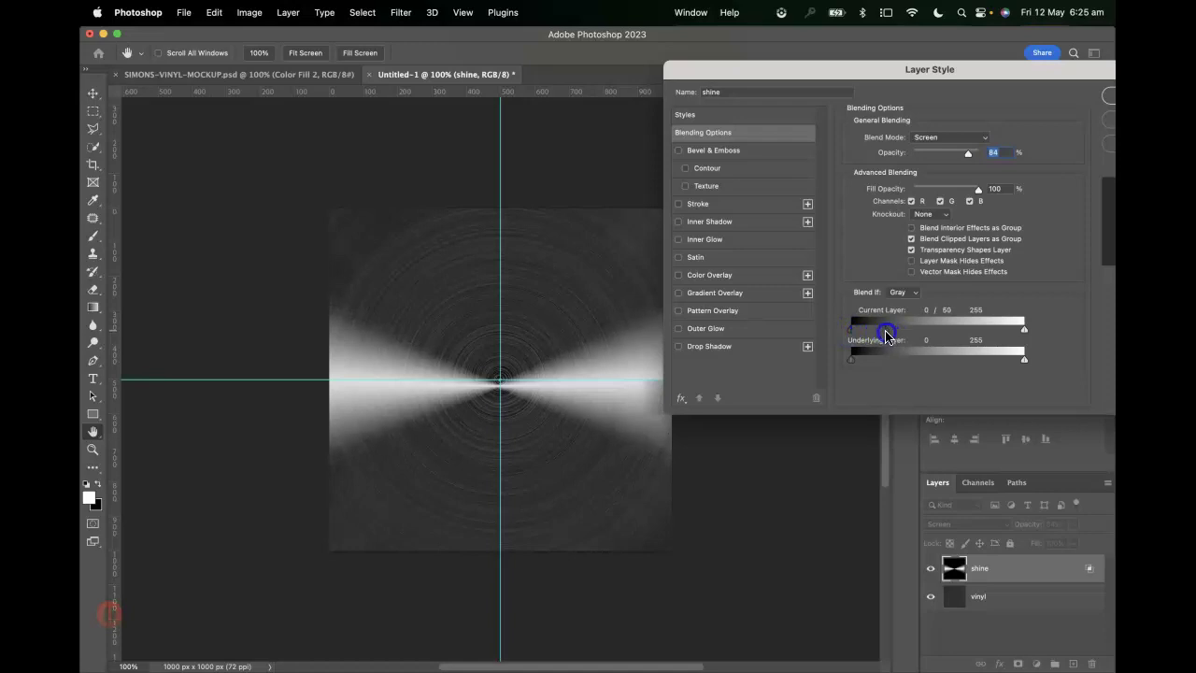
drag(882, 335, 884, 334)
drag(872, 366, 901, 365)
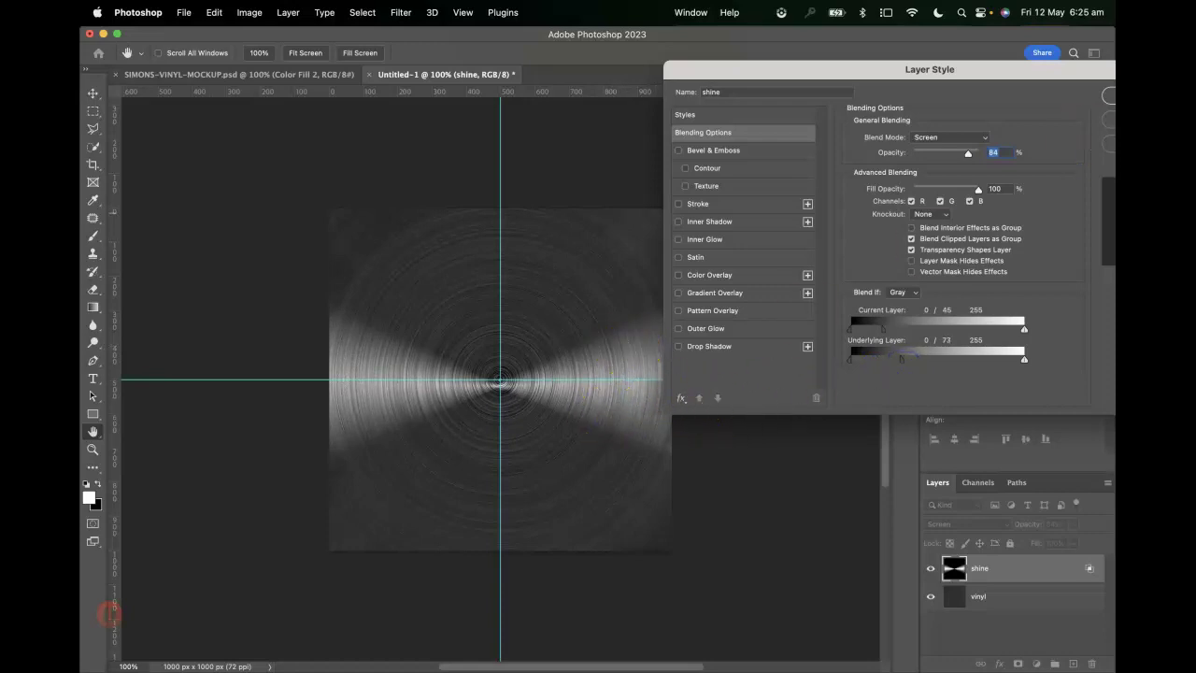
drag(1062, 75, 913, 65)
click(991, 87)
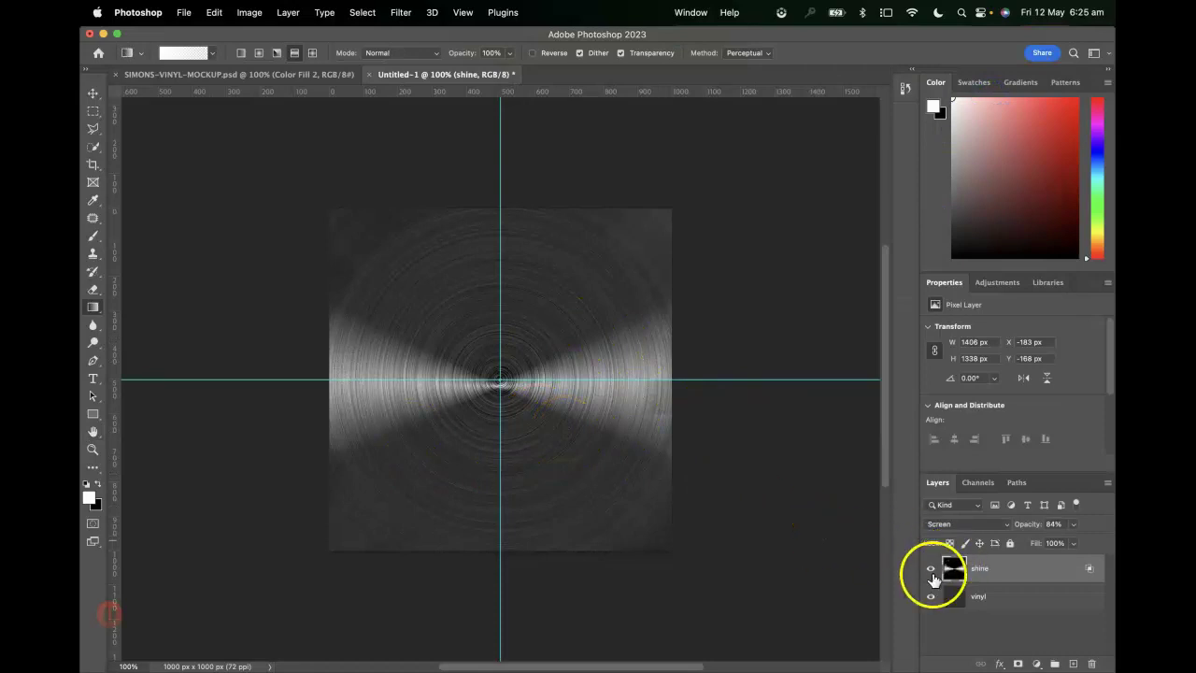
Darken the vinyl layer with Levels by moving the black input to 22.
click(953, 603)
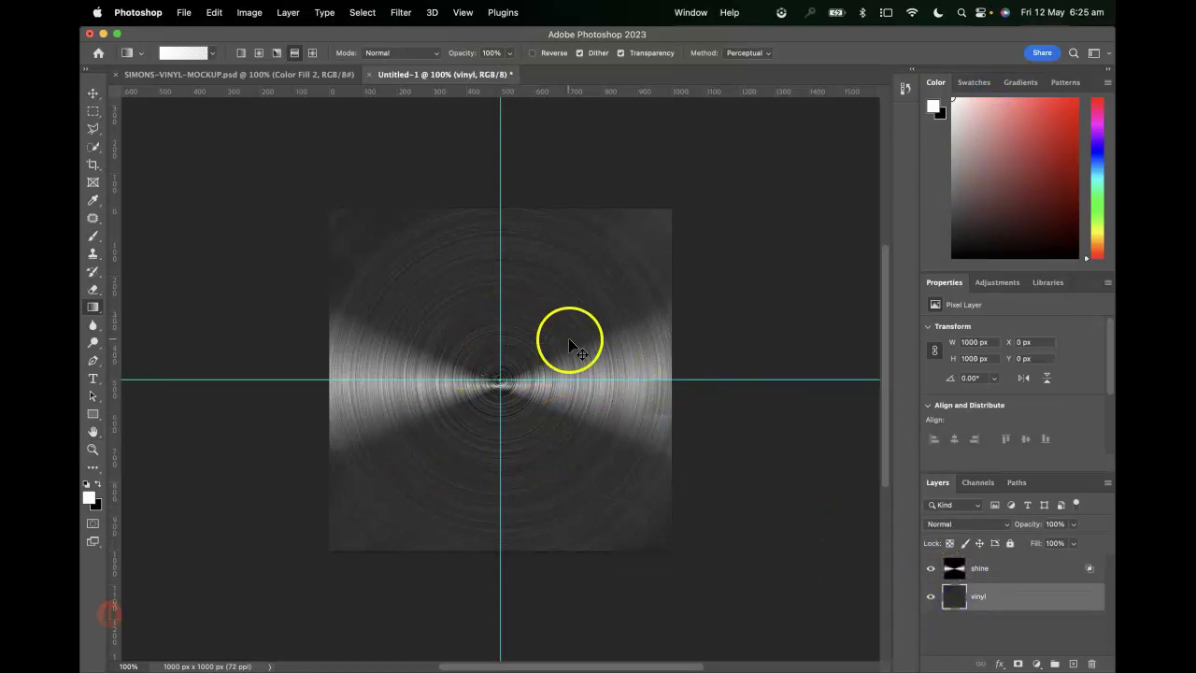
key(super+l)
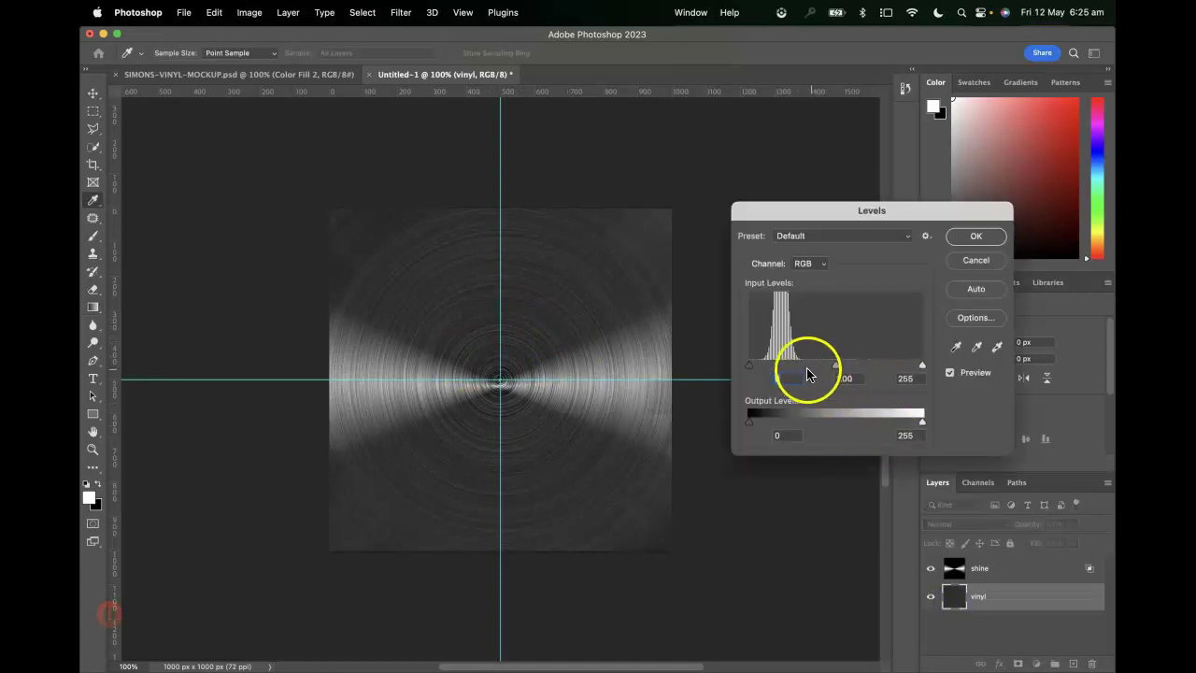
drag(751, 367, 766, 370)
click(972, 237)
key(g)
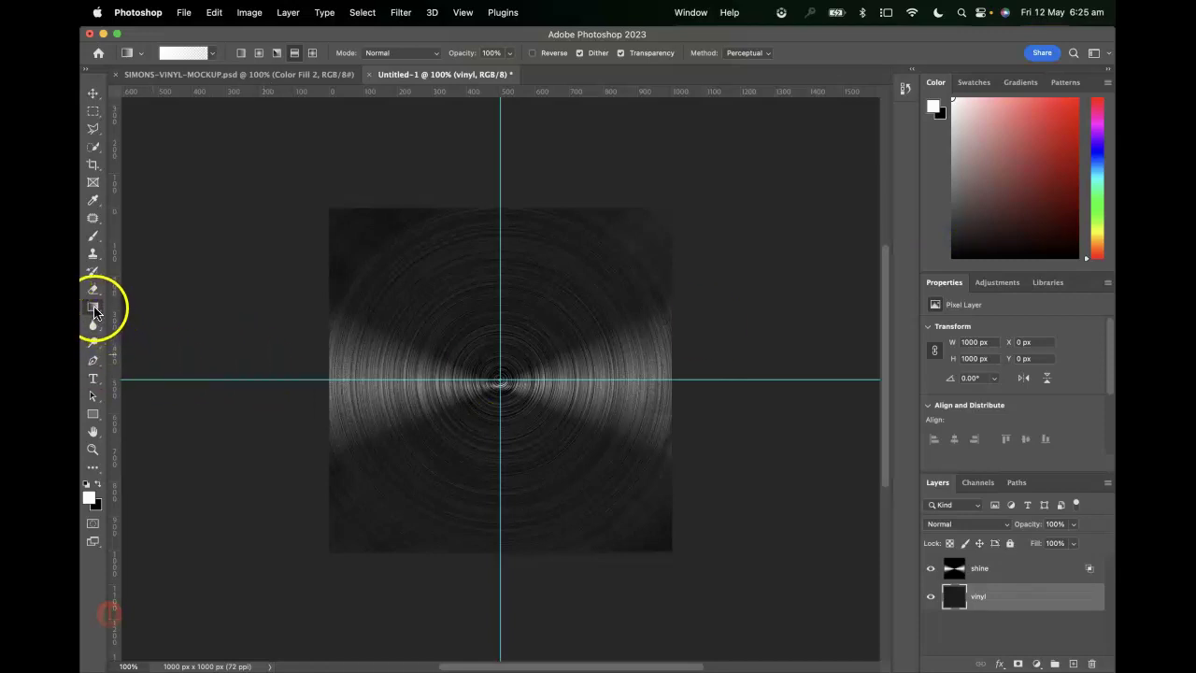
Draw a 458 px circle at the record's centre with a #121212 fill.
click(92, 413)
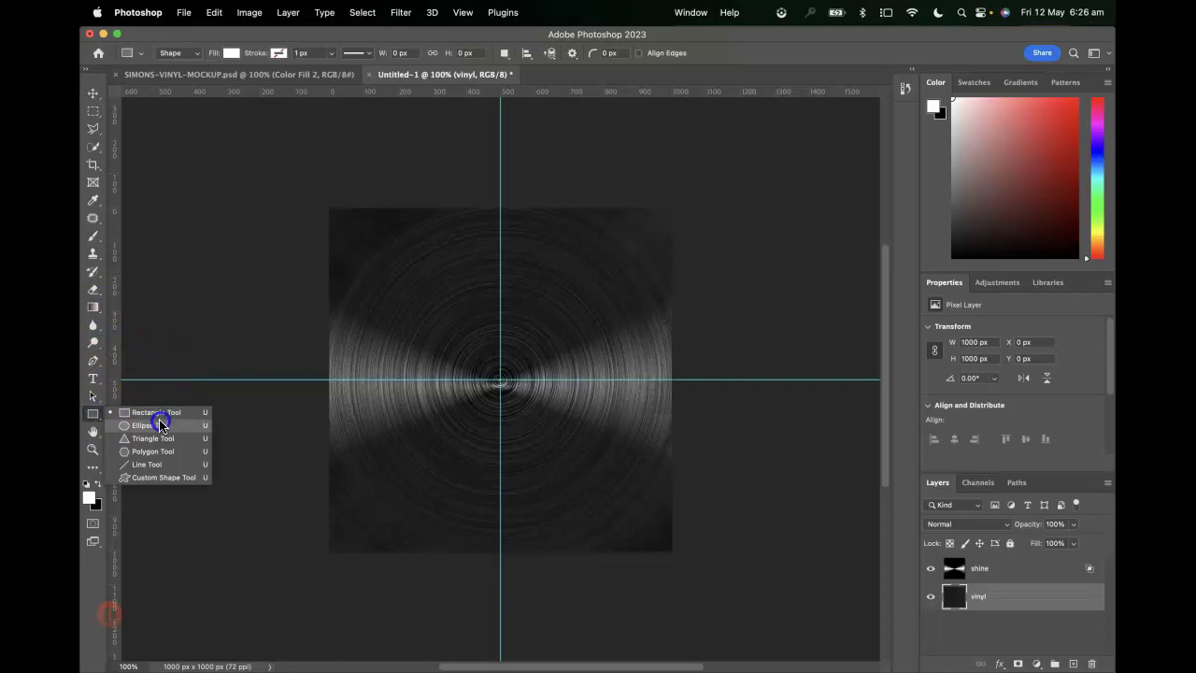
click(156, 427)
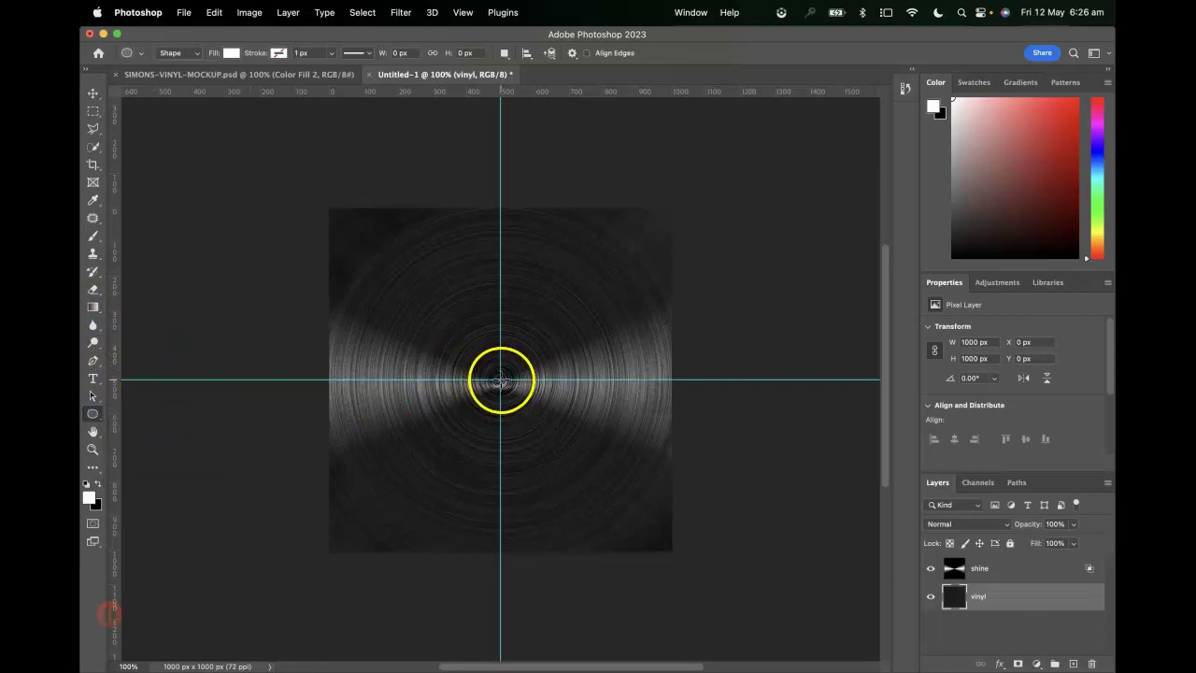
drag(500, 380, 581, 458)
double_click(955, 595)
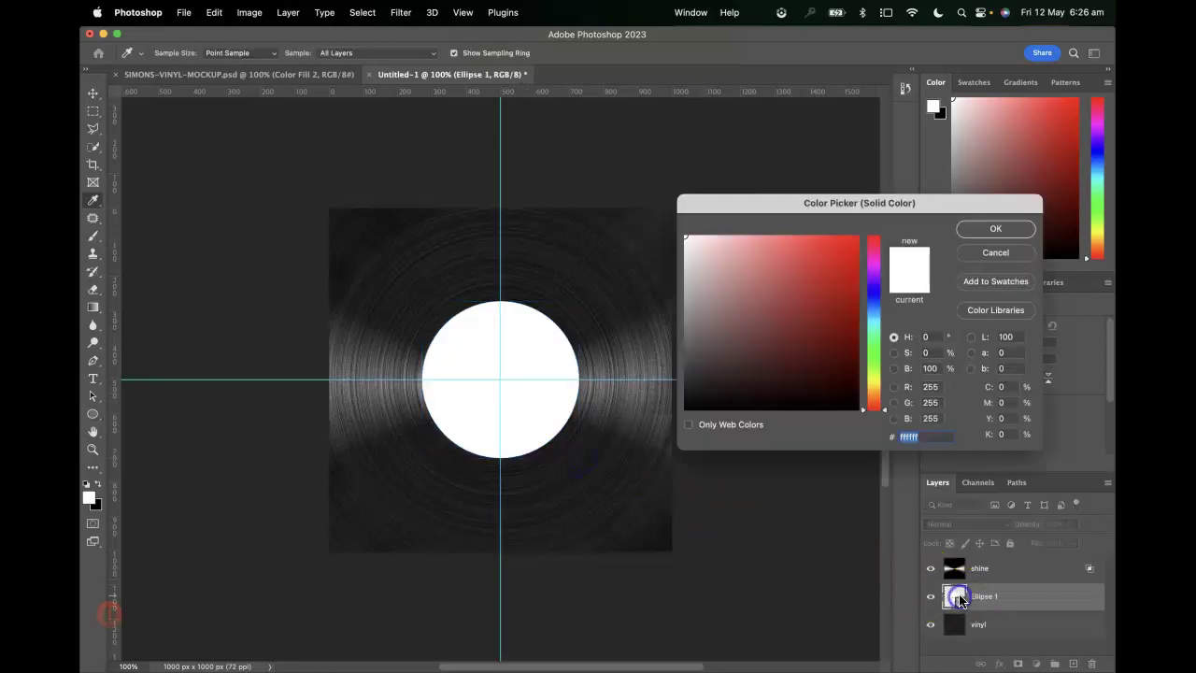
drag(731, 304, 683, 398)
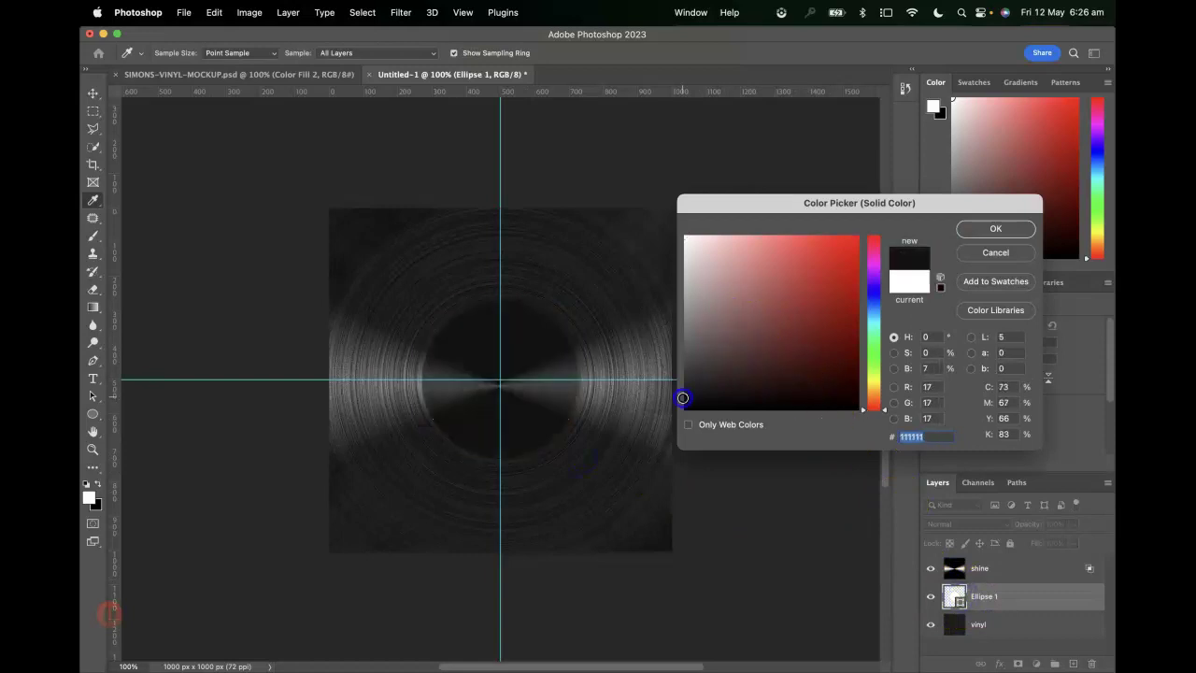
click(961, 229)
Move the circle above the shine and add a copy shrunk to 364.63 px.
drag(953, 589, 957, 561)
drag(1037, 567, 673, 404)
key(super+j)
drag(578, 301, 562, 314)
Recolour the smaller copied circle lime green to form the label.
key(Return)
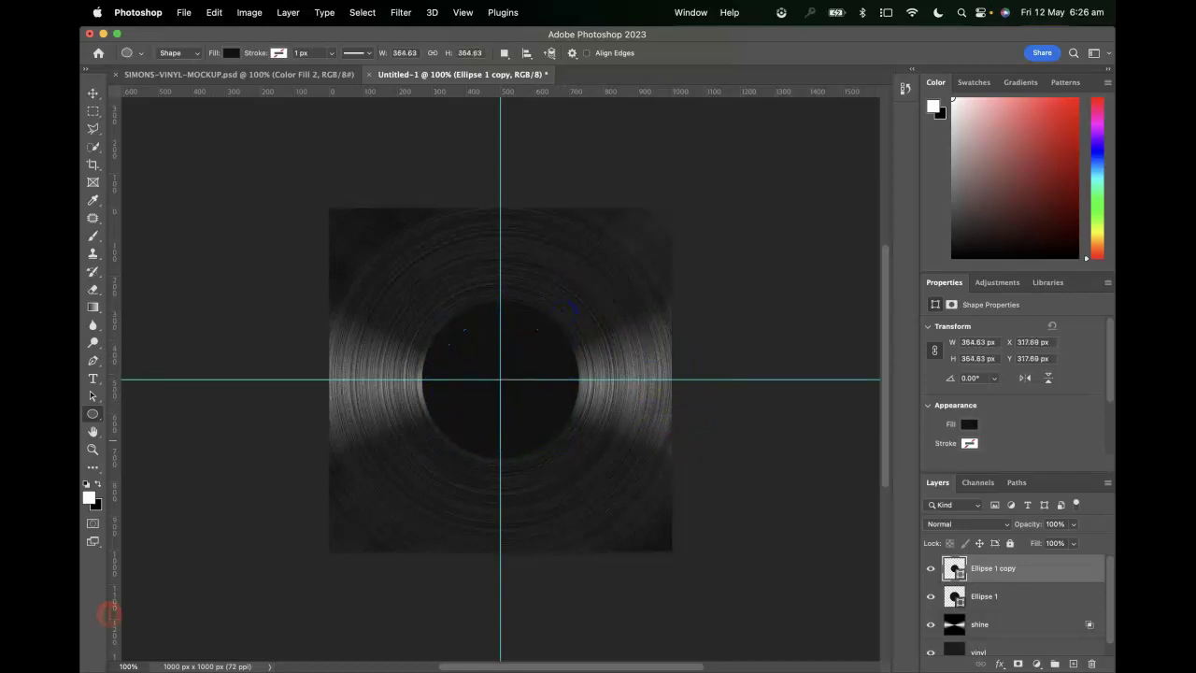
double_click(953, 569)
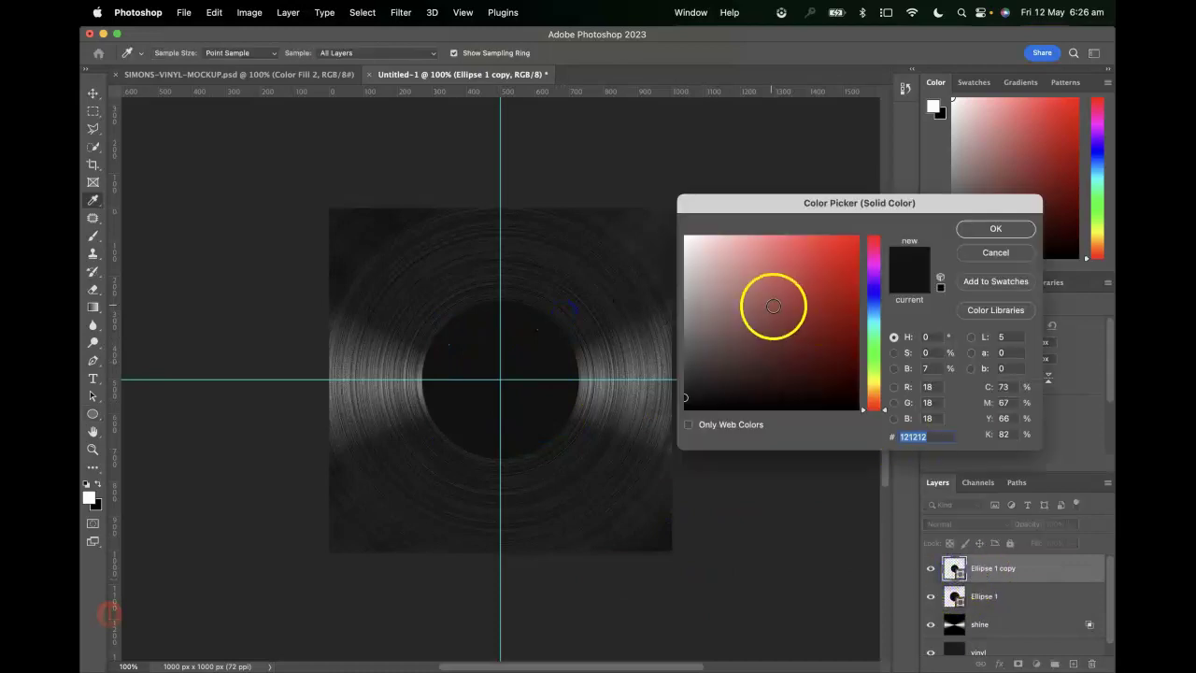
mouse_move(773, 306)
mouse_down()
mouse_move(798, 256)
mouse_move(754, 293)
mouse_move(850, 316)
mouse_up()
drag(877, 358, 875, 367)
drag(848, 317, 846, 218)
click(989, 230)
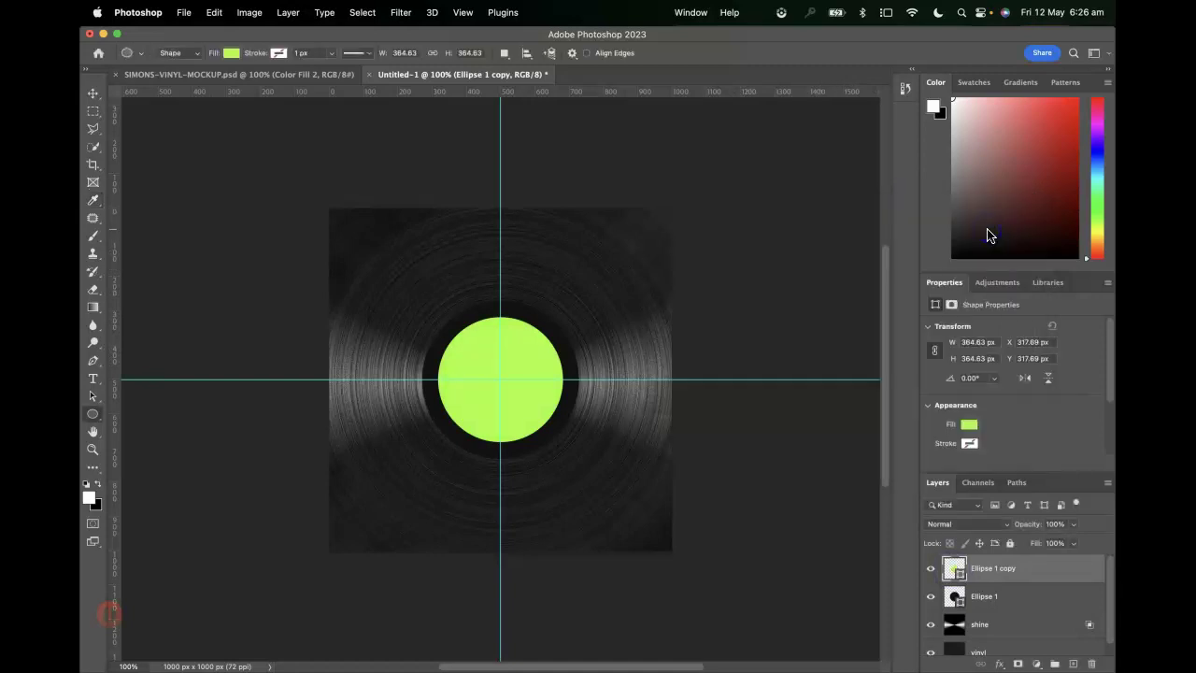
Duplicate the lime label, shrink the copy to 35 px and fill it black.
click(992, 578)
key(super+j)
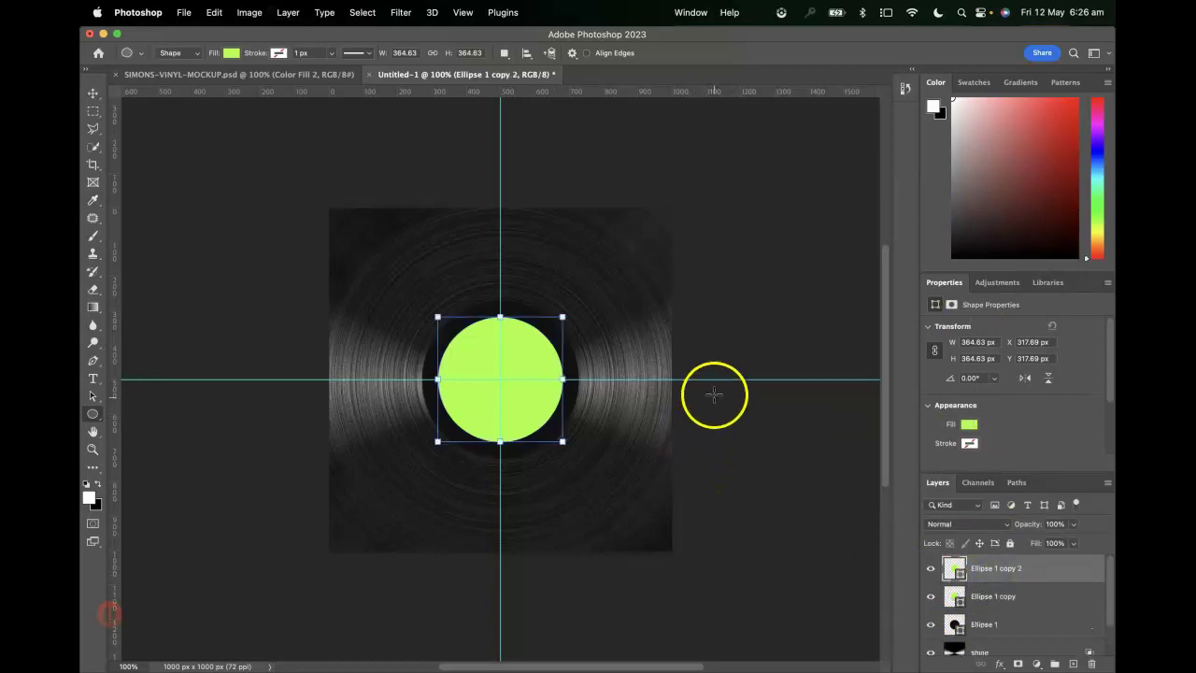
drag(562, 317, 502, 371)
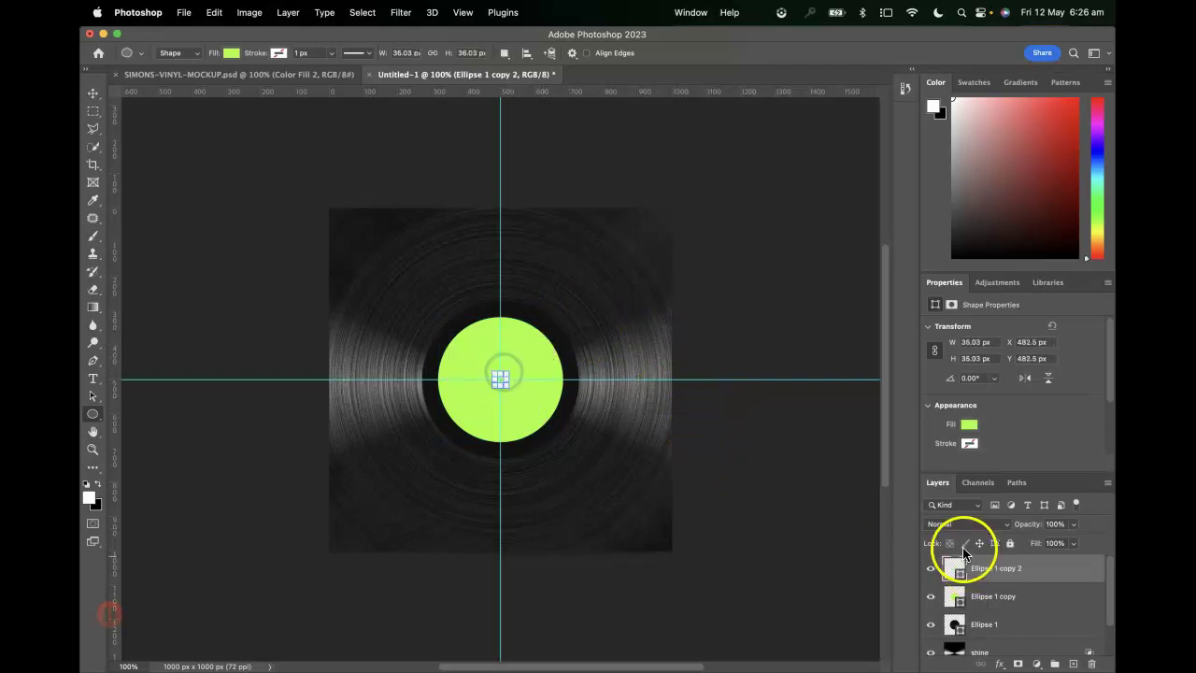
double_click(953, 569)
drag(787, 312, 664, 437)
click(994, 228)
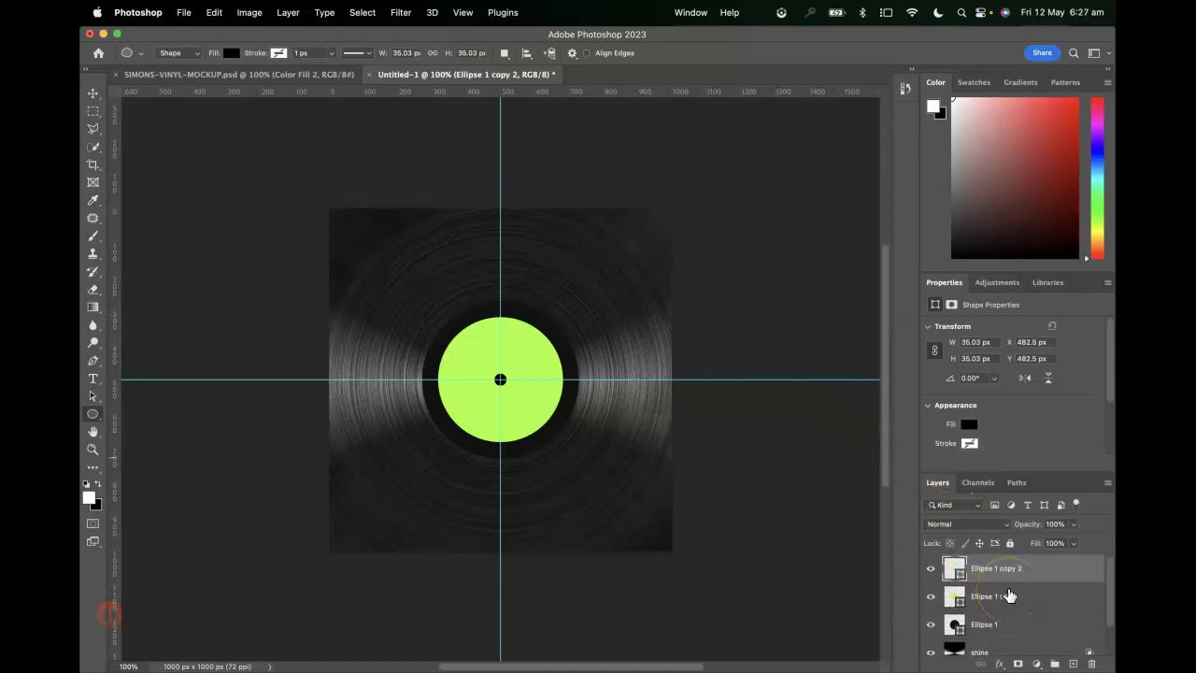
click(957, 570)
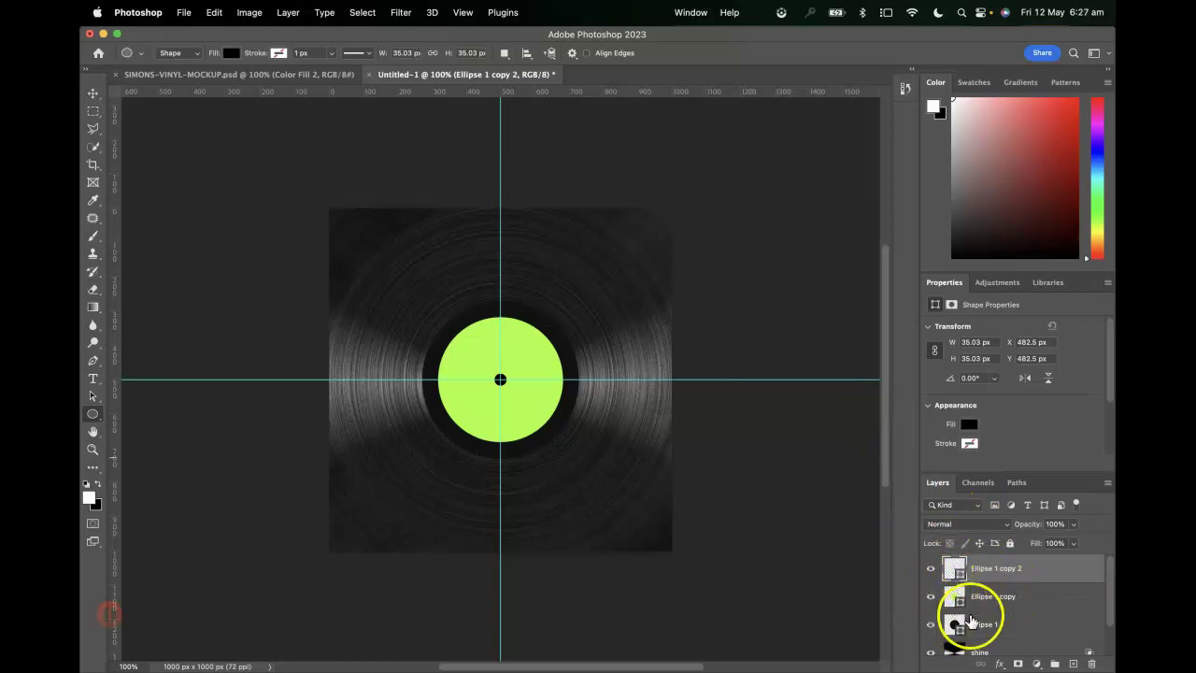
Duplicate the black Ellipse 1 ring into Ellipse 1 copy 3.
click(952, 626)
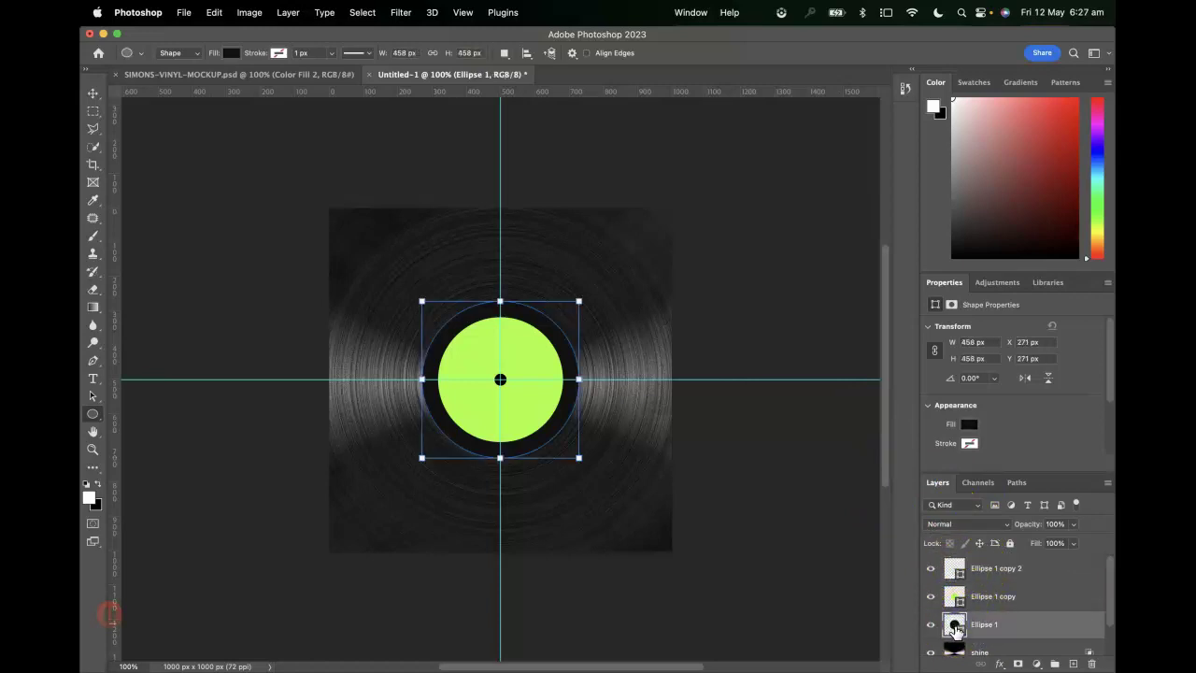
key(super+j)
drag(952, 628, 996, 633)
scroll(996, 633, down, 1)
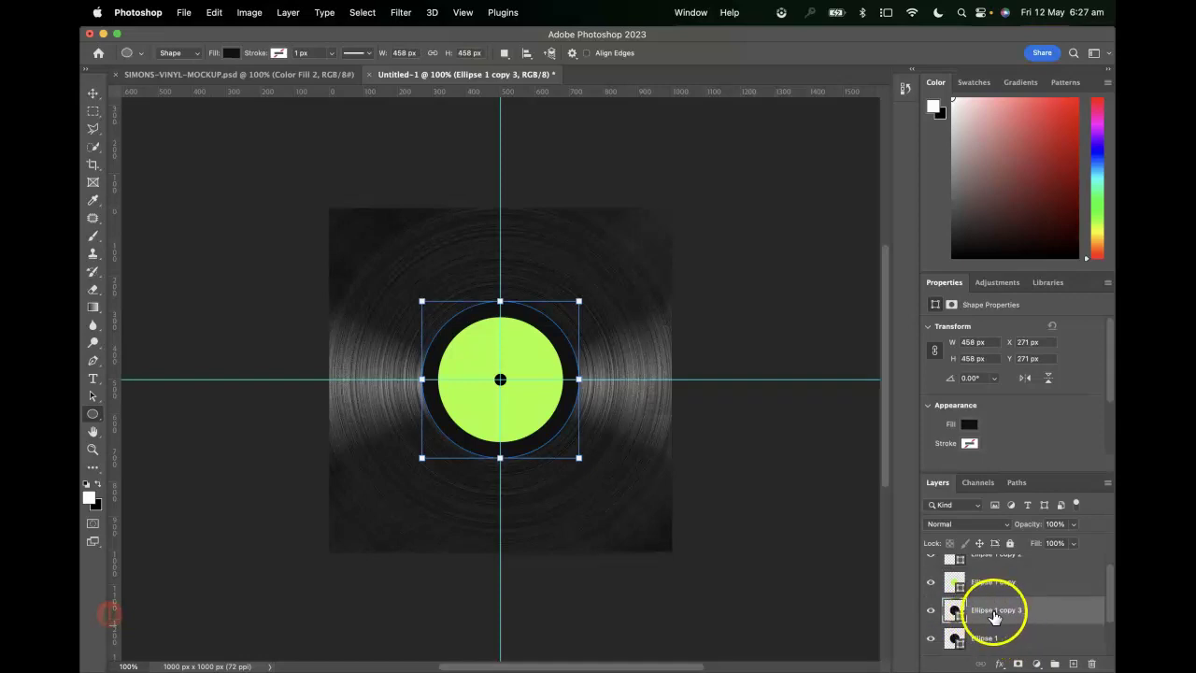
Scale Ellipse 1 copy 3 to a 969.56 px disc and move it below vinyl.
key(super+t)
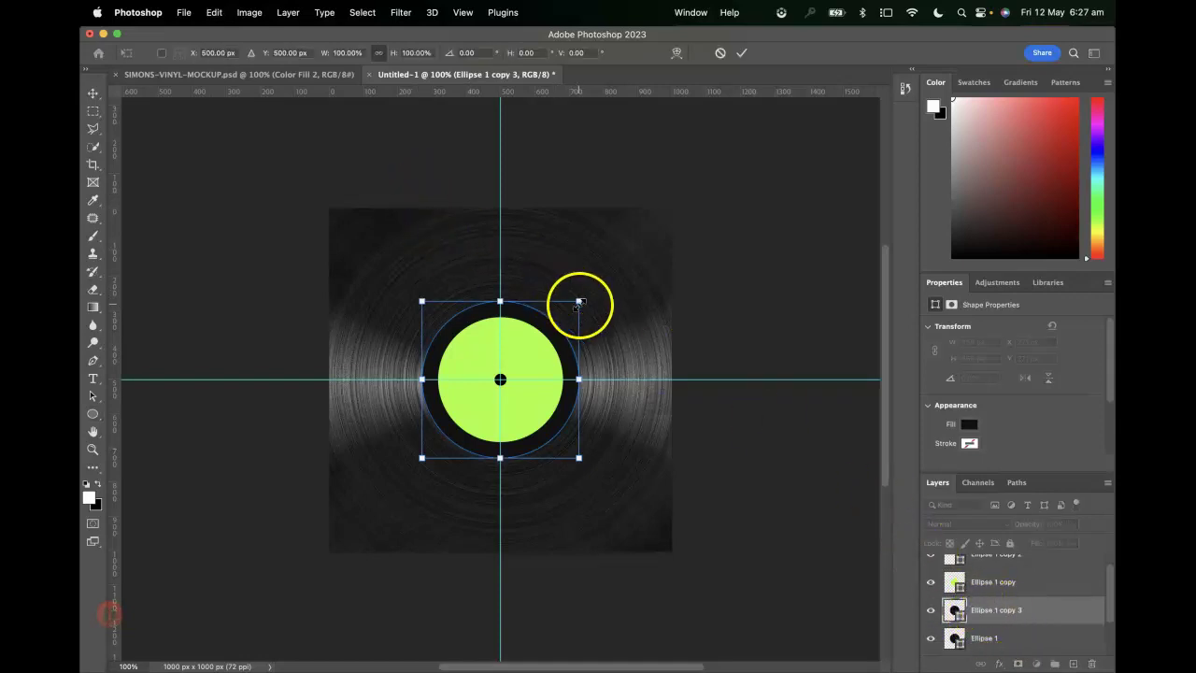
drag(581, 304, 696, 245)
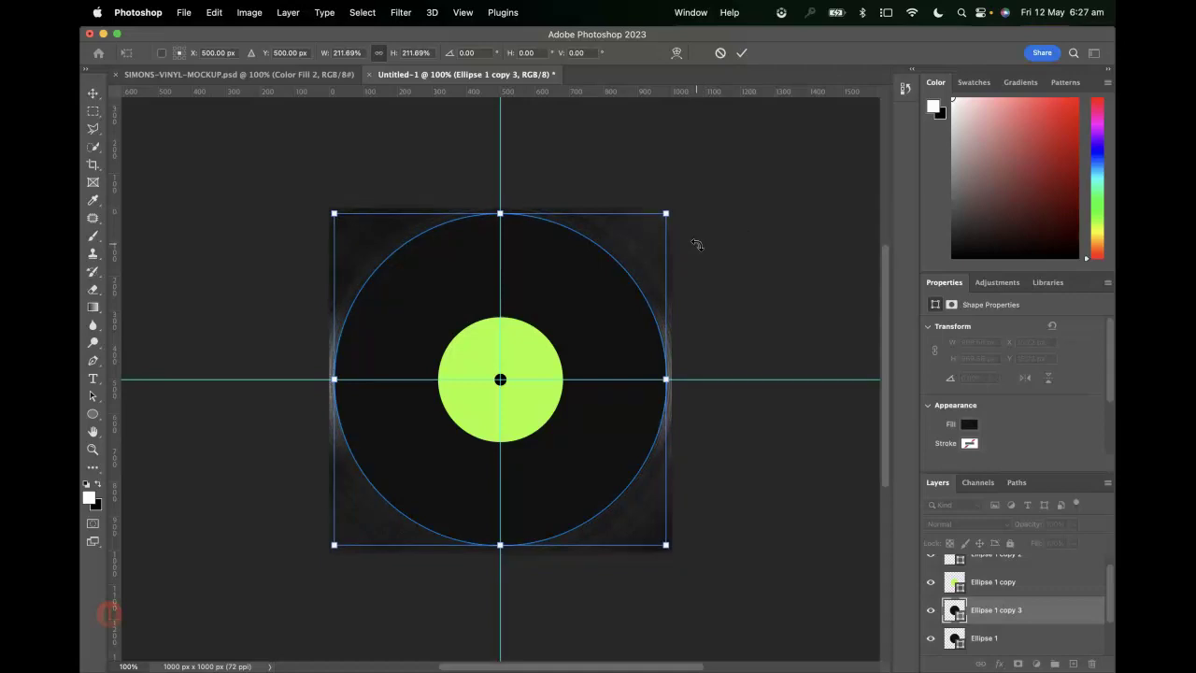
scroll(995, 561, down, 3)
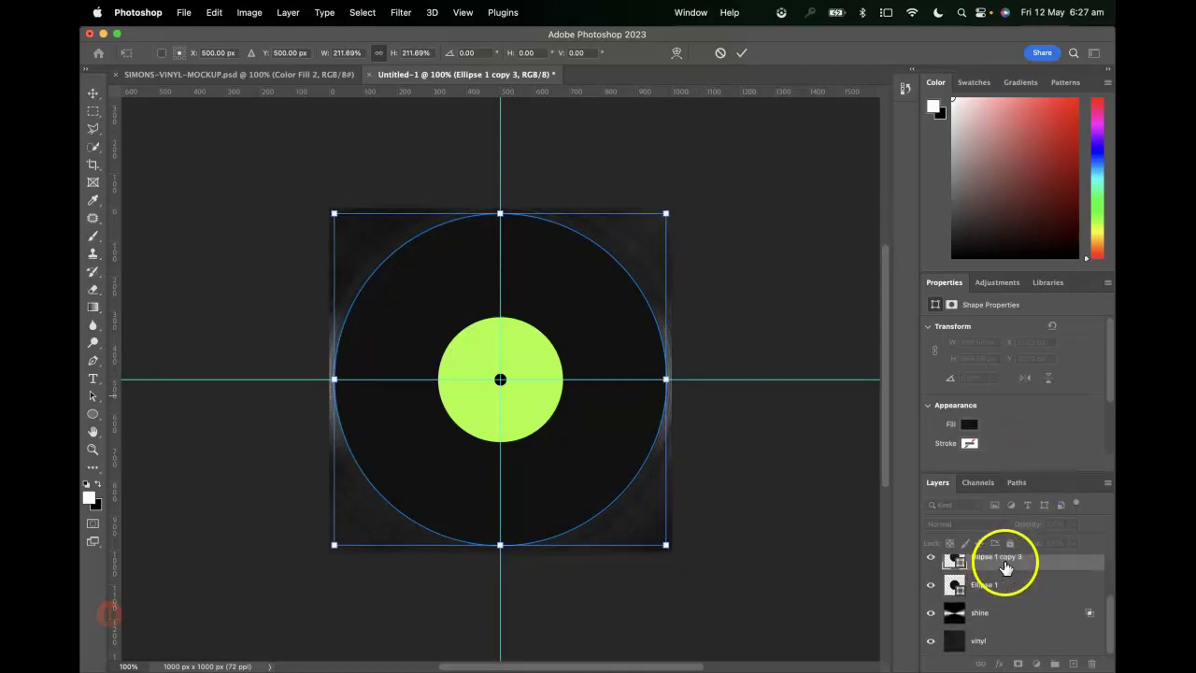
drag(1005, 568, 990, 651)
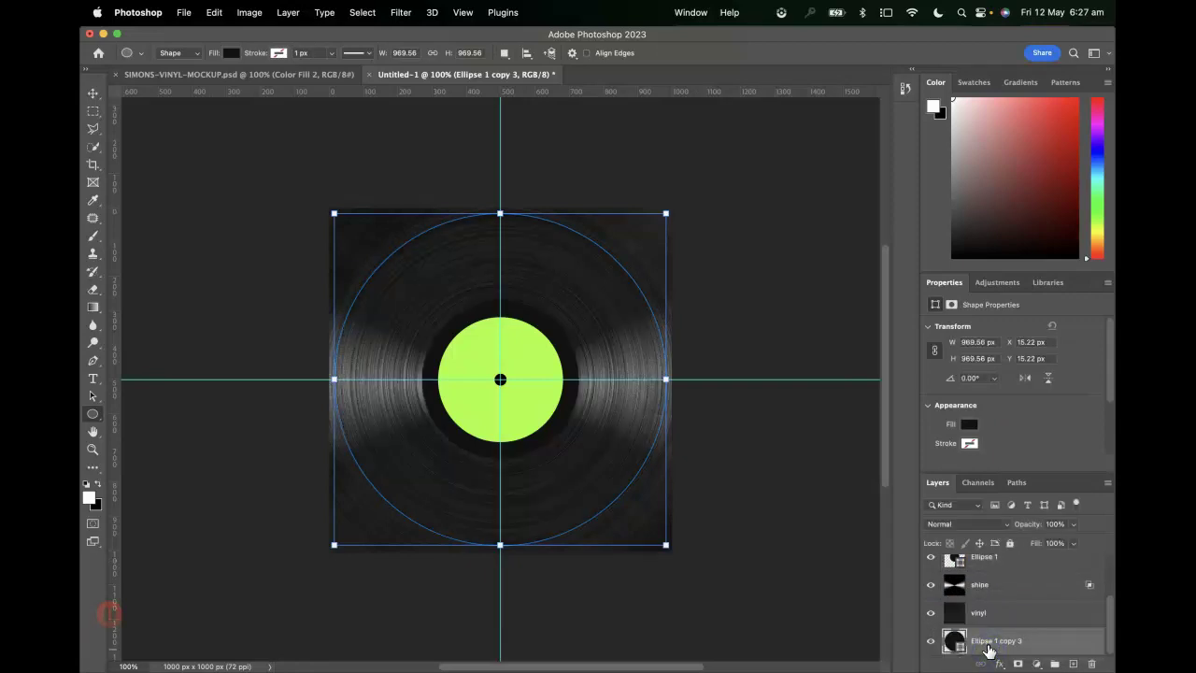
click(1007, 641)
Load the large disc's outline as a selection and contract it by 18 px.
super+click(957, 643)
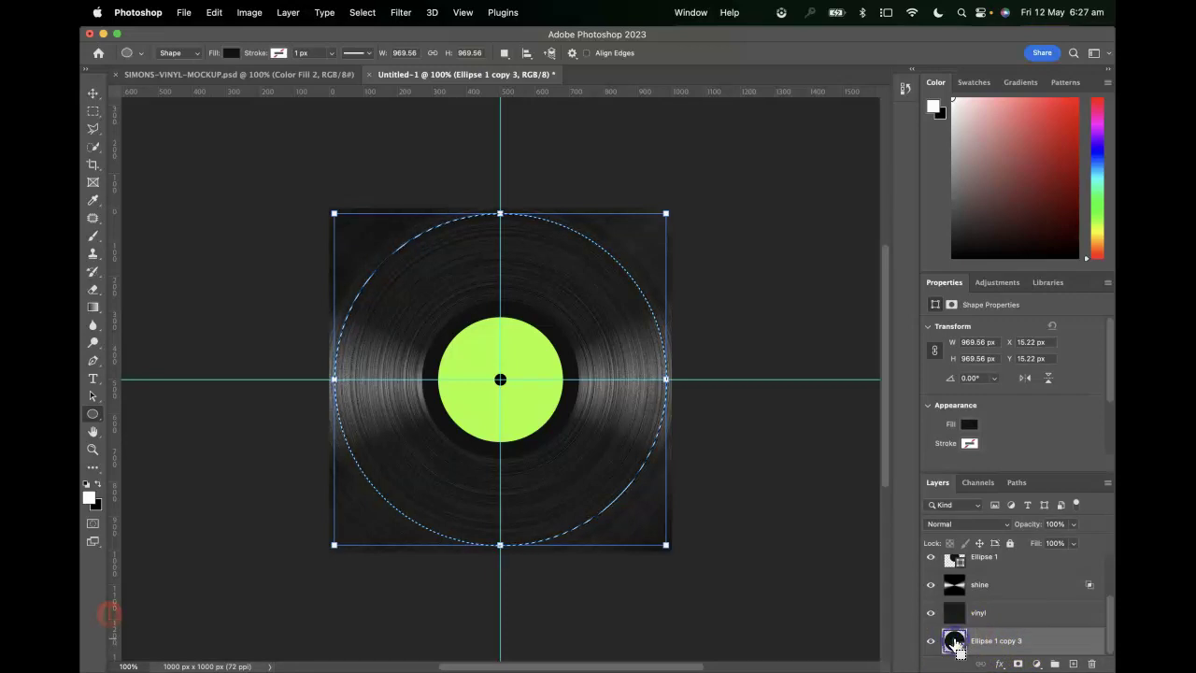
click(250, 12)
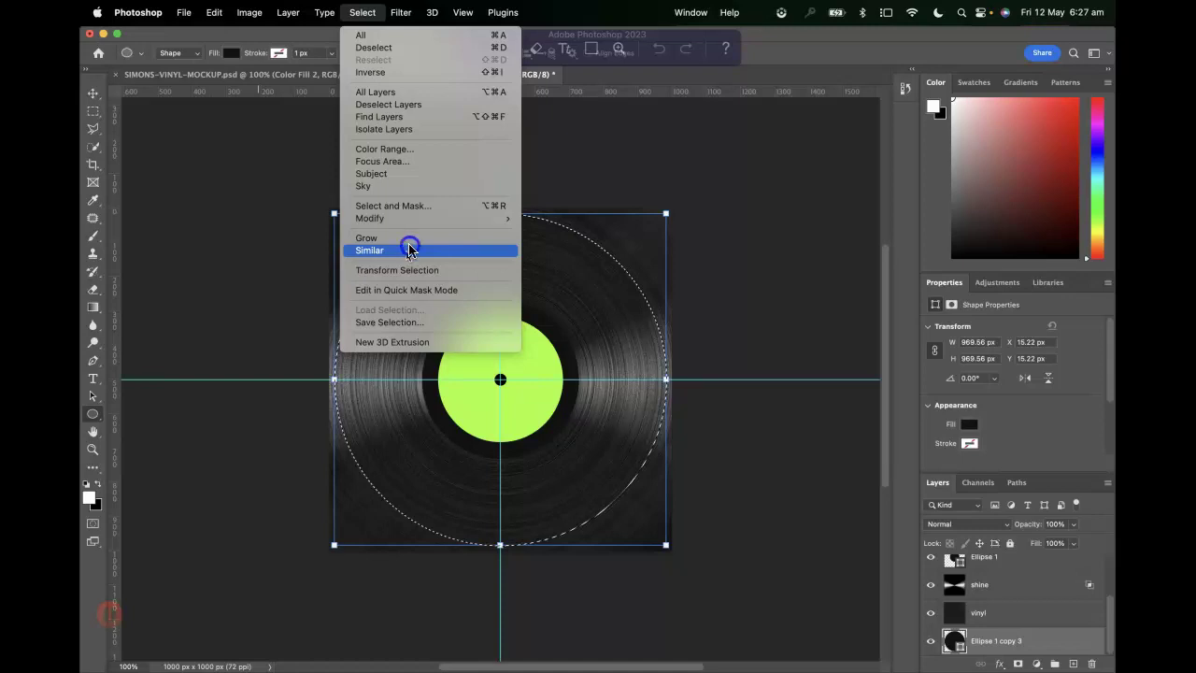
mouse_move(416, 225)
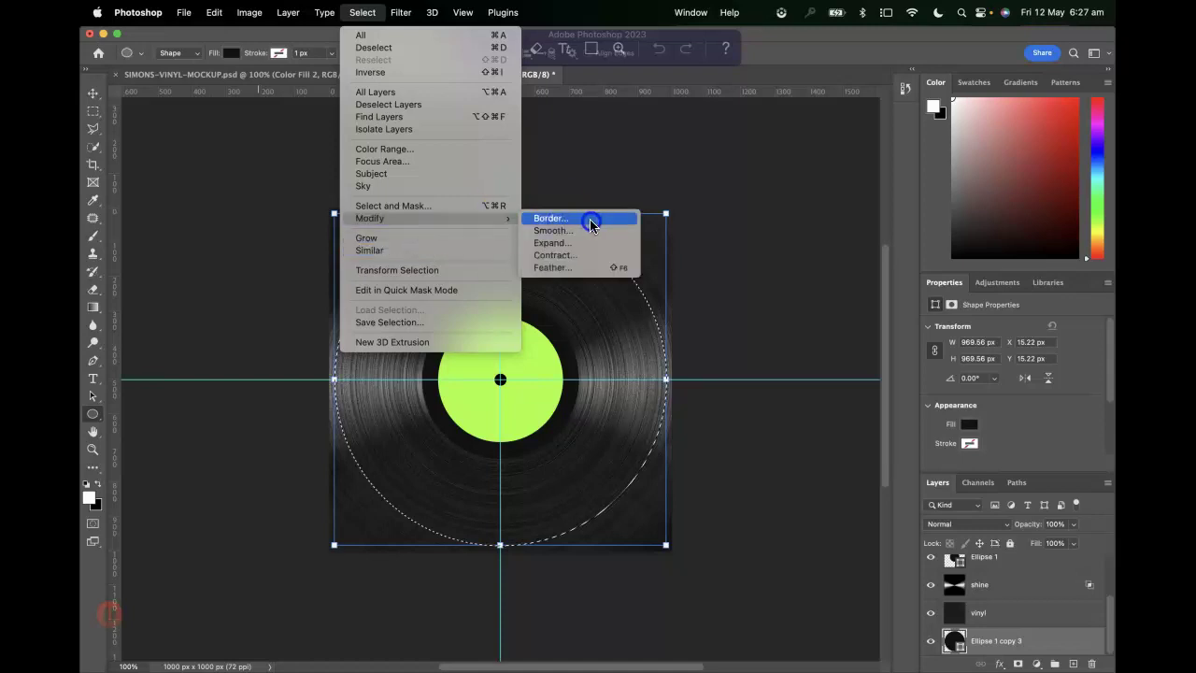
click(579, 261)
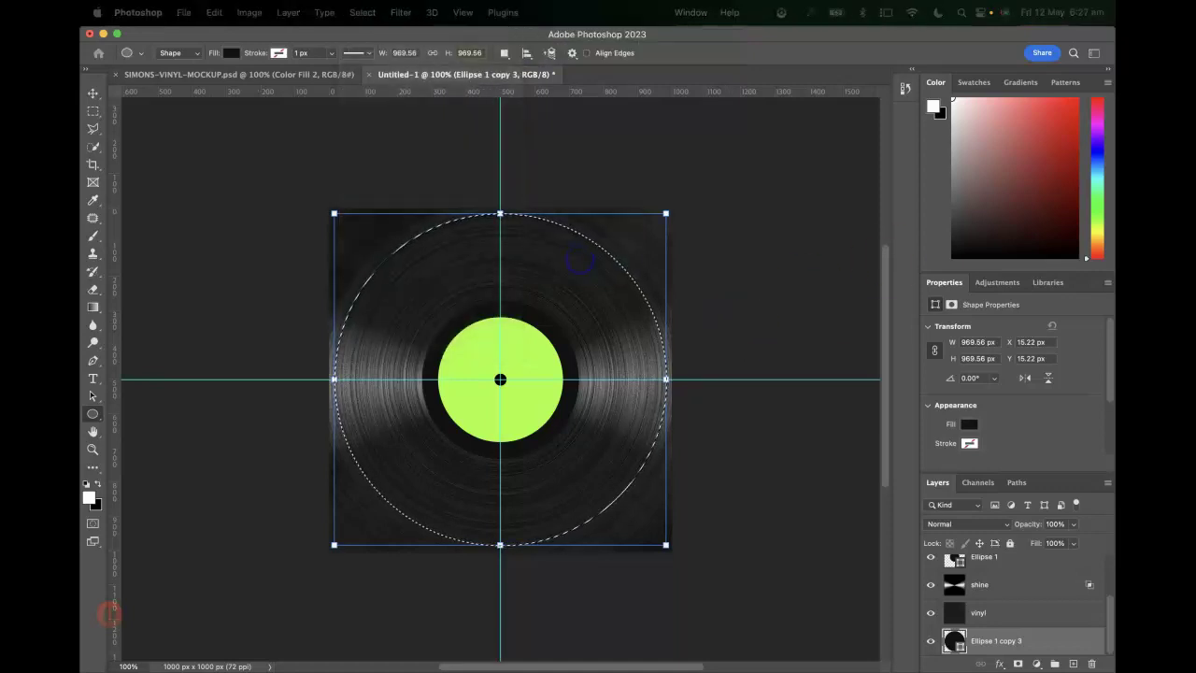
drag(882, 138, 841, 218)
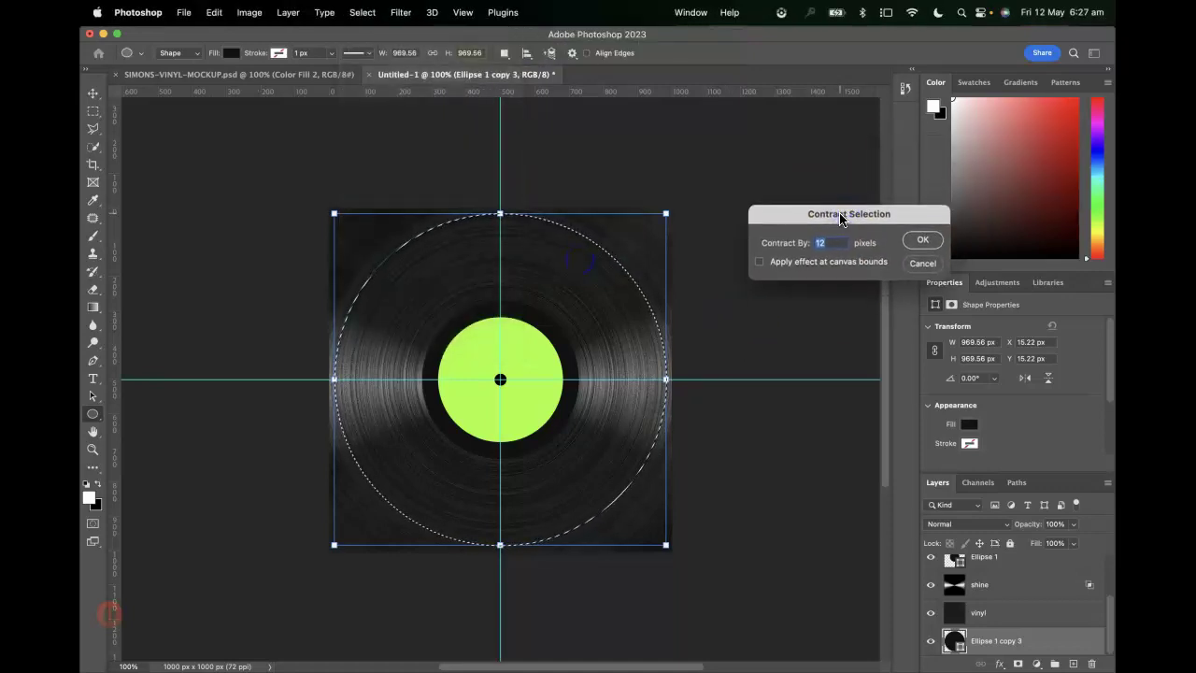
click(924, 240)
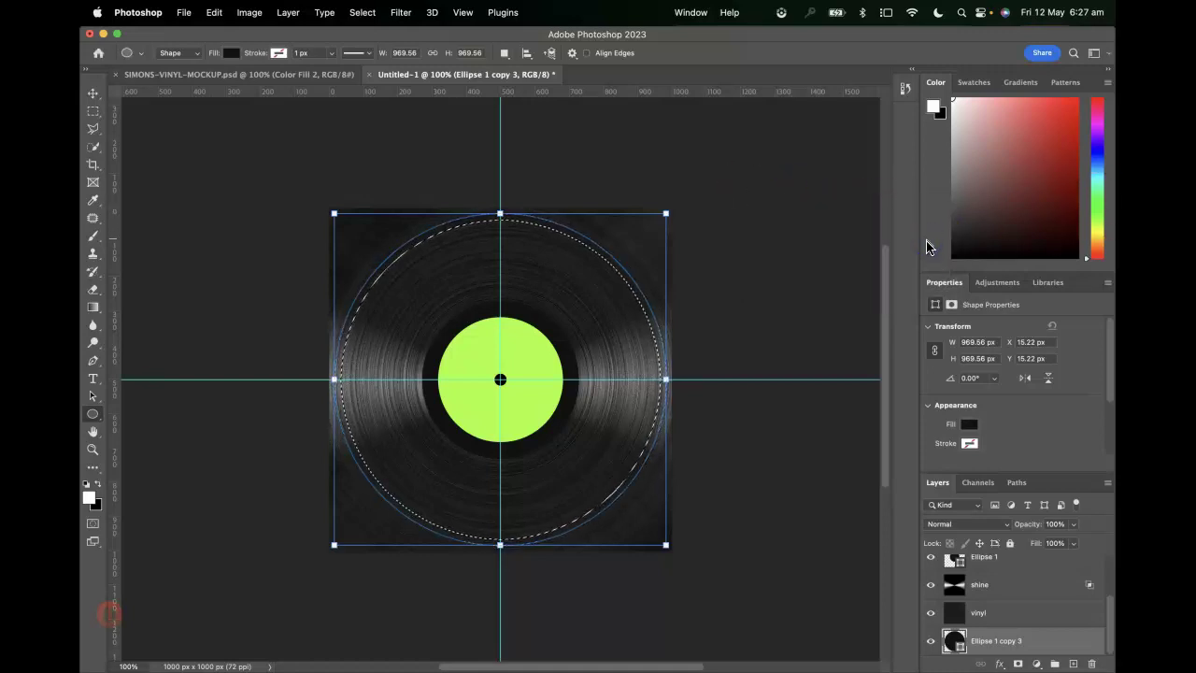
scroll(1015, 600, up, 2)
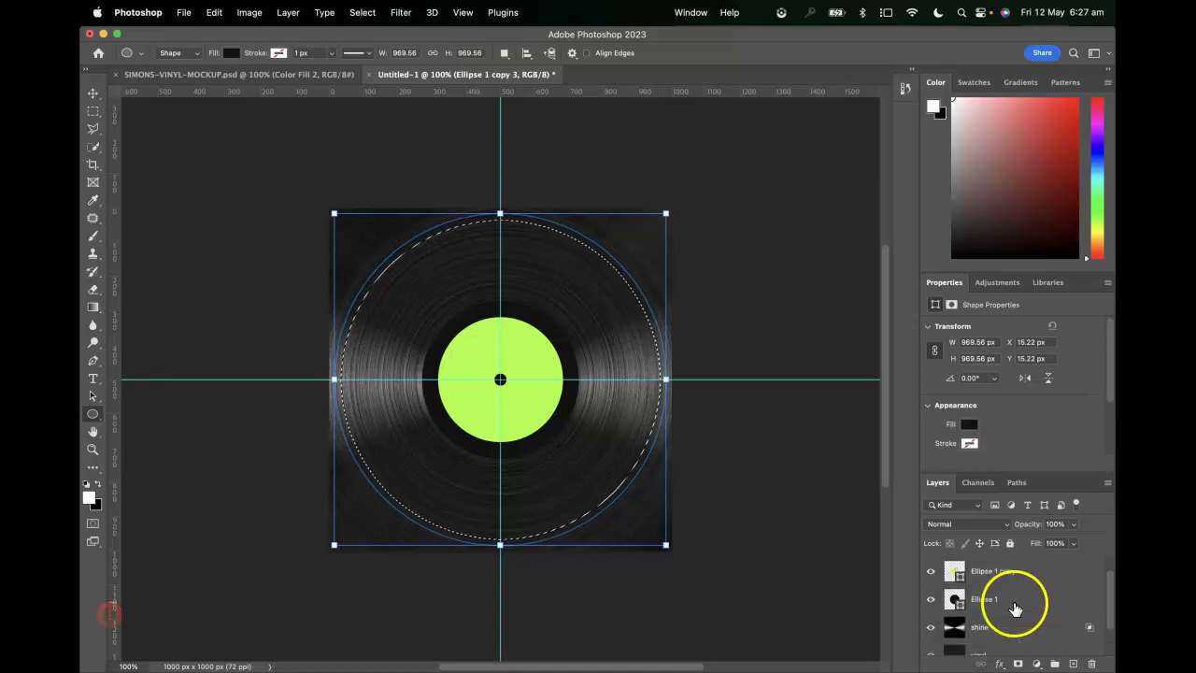
scroll(1009, 606, down, 2)
click(995, 613)
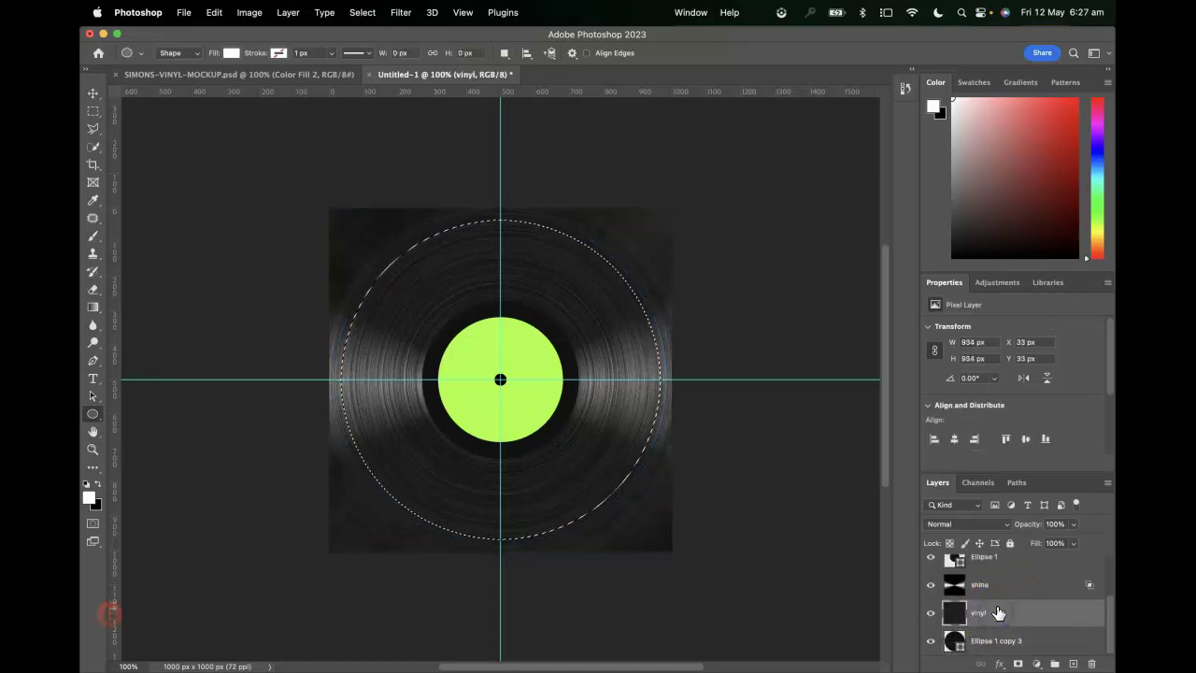
Add circular layer masks from the disc selection to the vinyl and shine layers.
click(1018, 665)
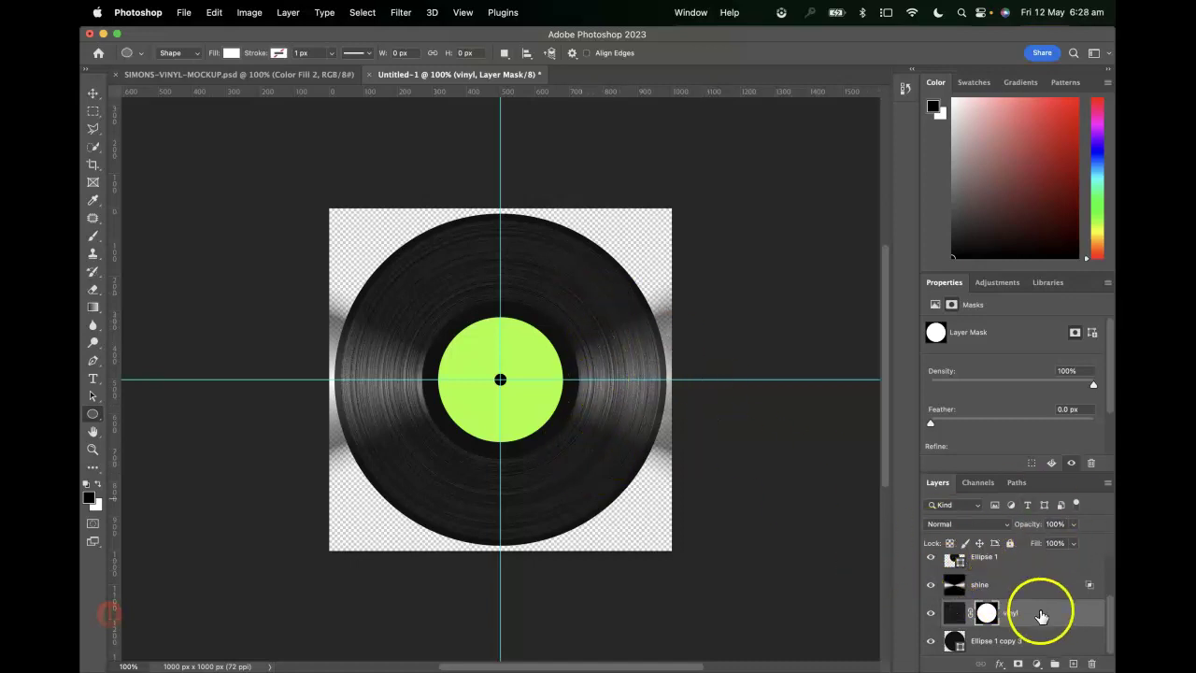
drag(987, 614, 988, 615)
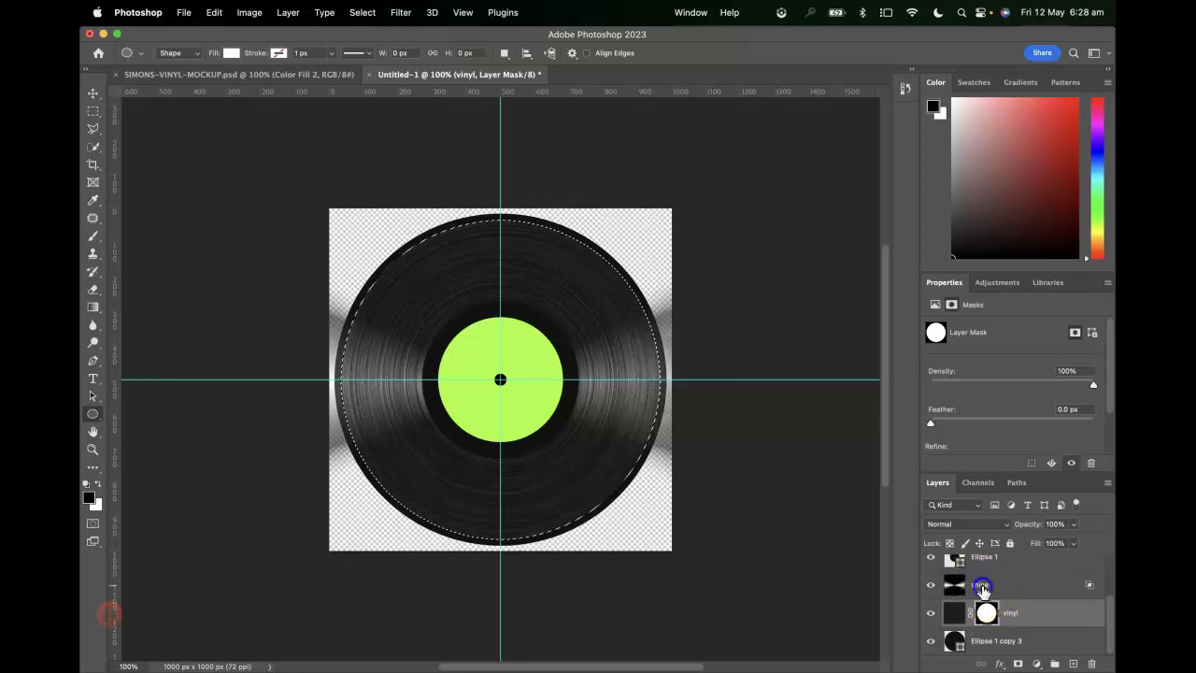
click(984, 587)
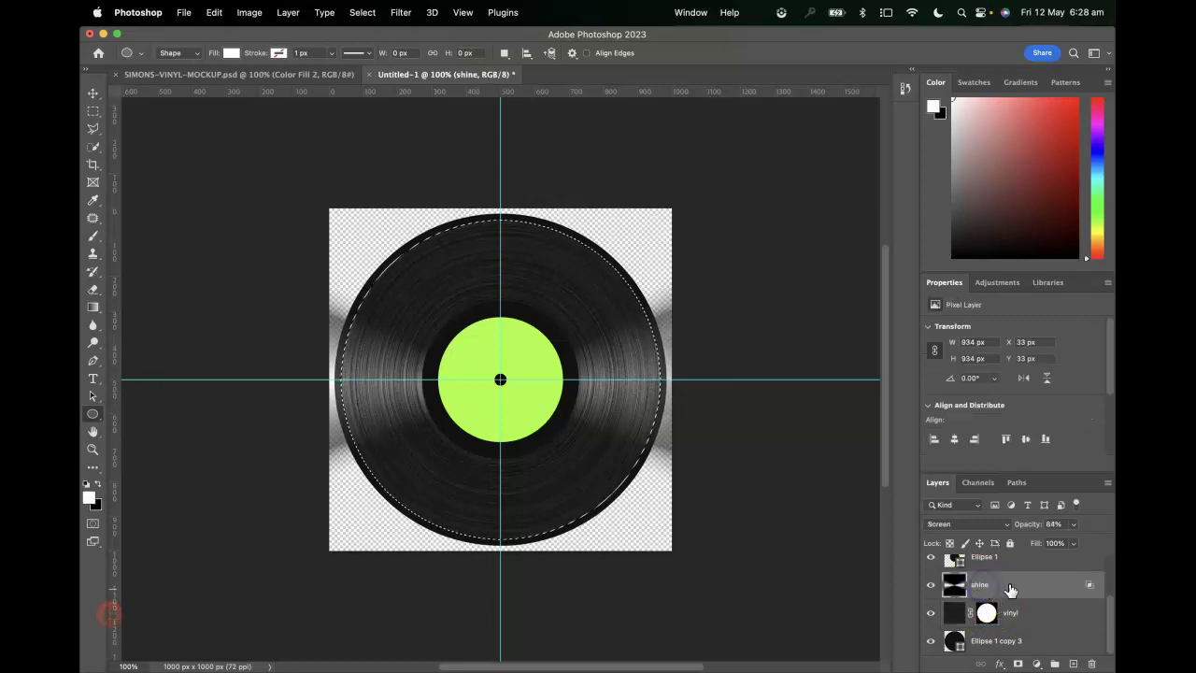
click(1019, 663)
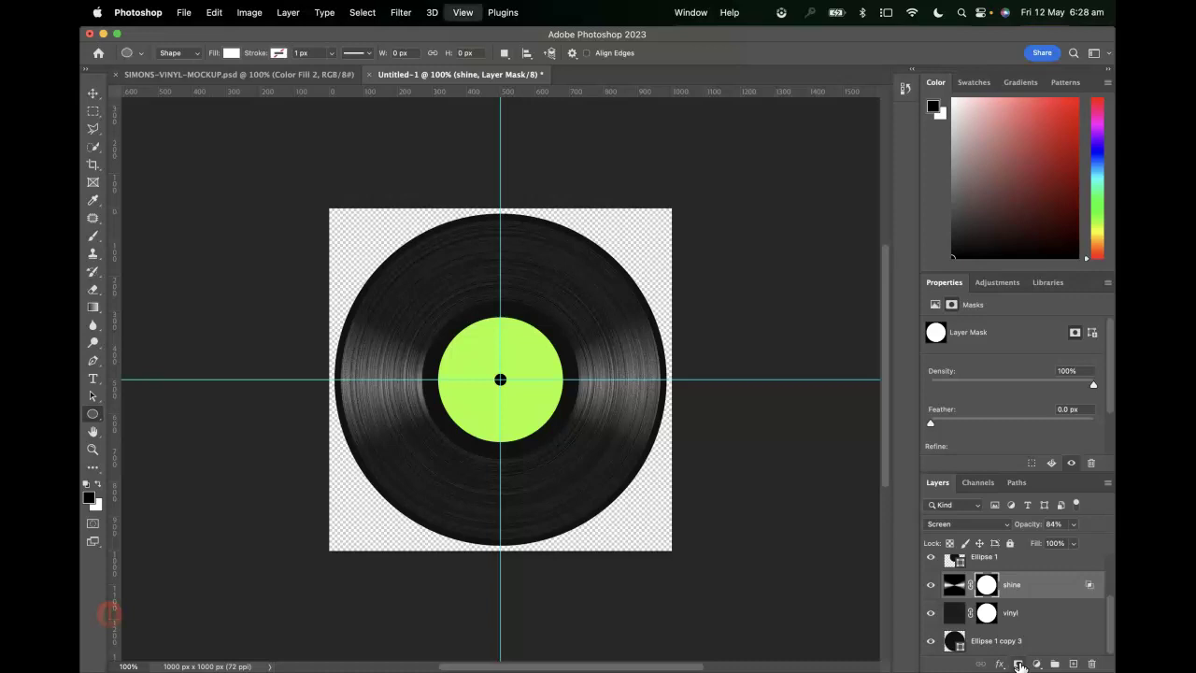
key(super+equal)
key(super+minus)
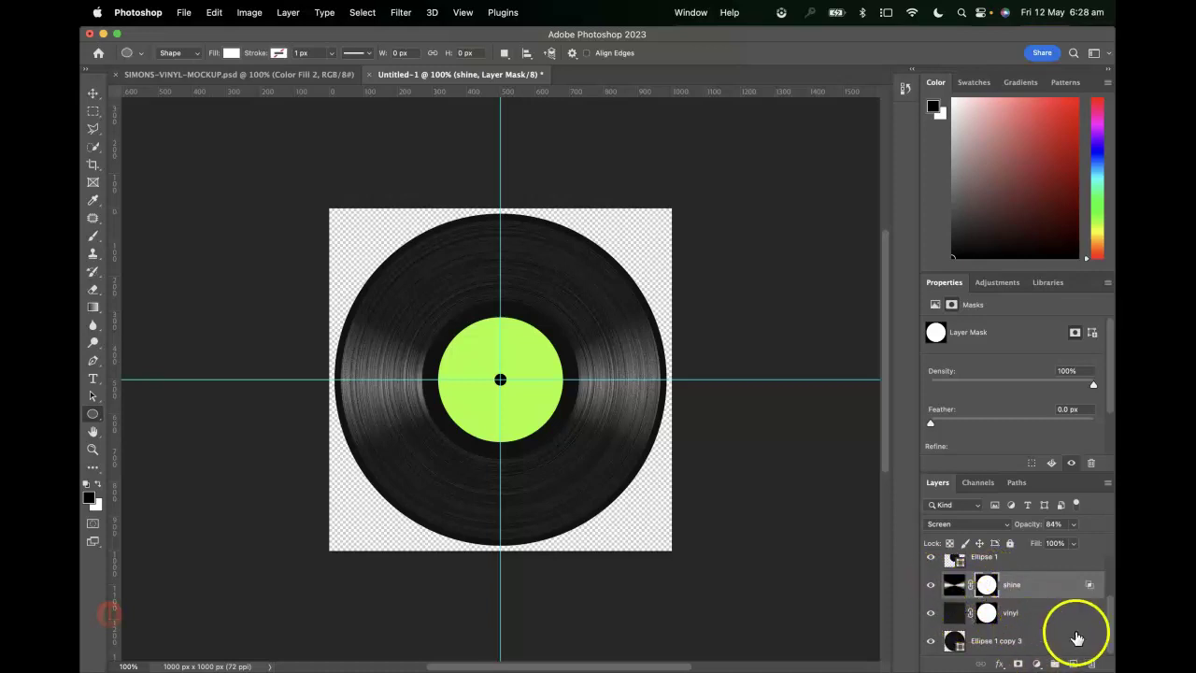
click(978, 640)
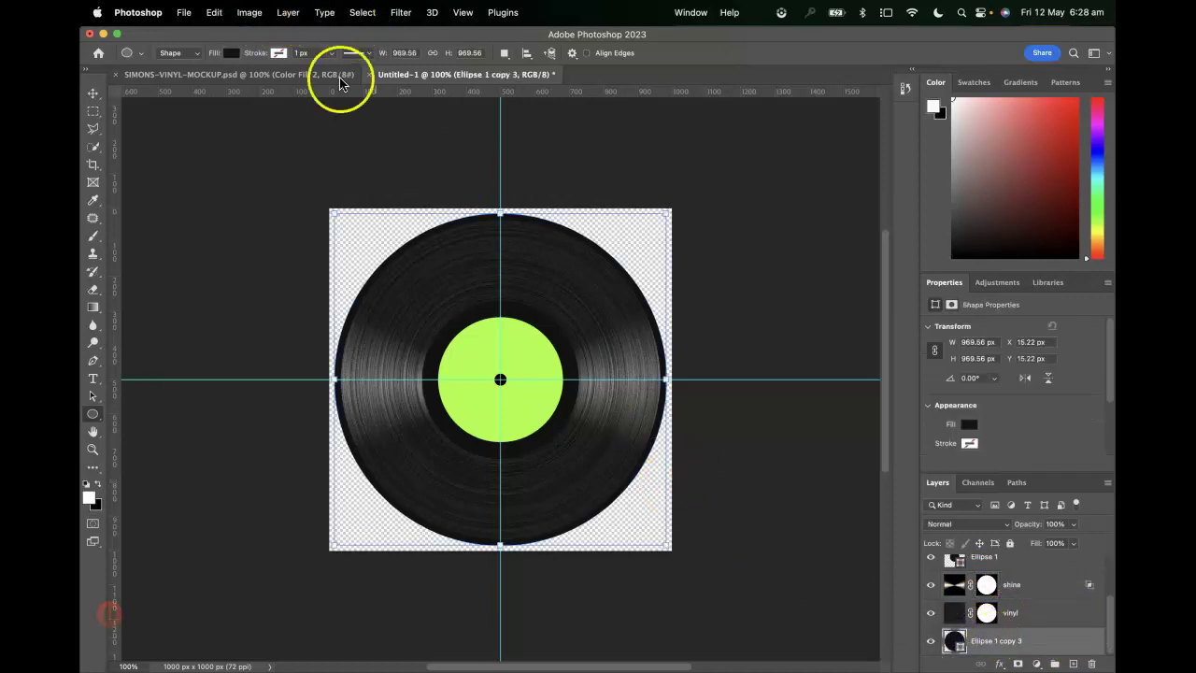
Give Ellipse 1 copy 3 an Inner Bevel with 292% depth, 7 px size and re-angled lighting.
click(999, 663)
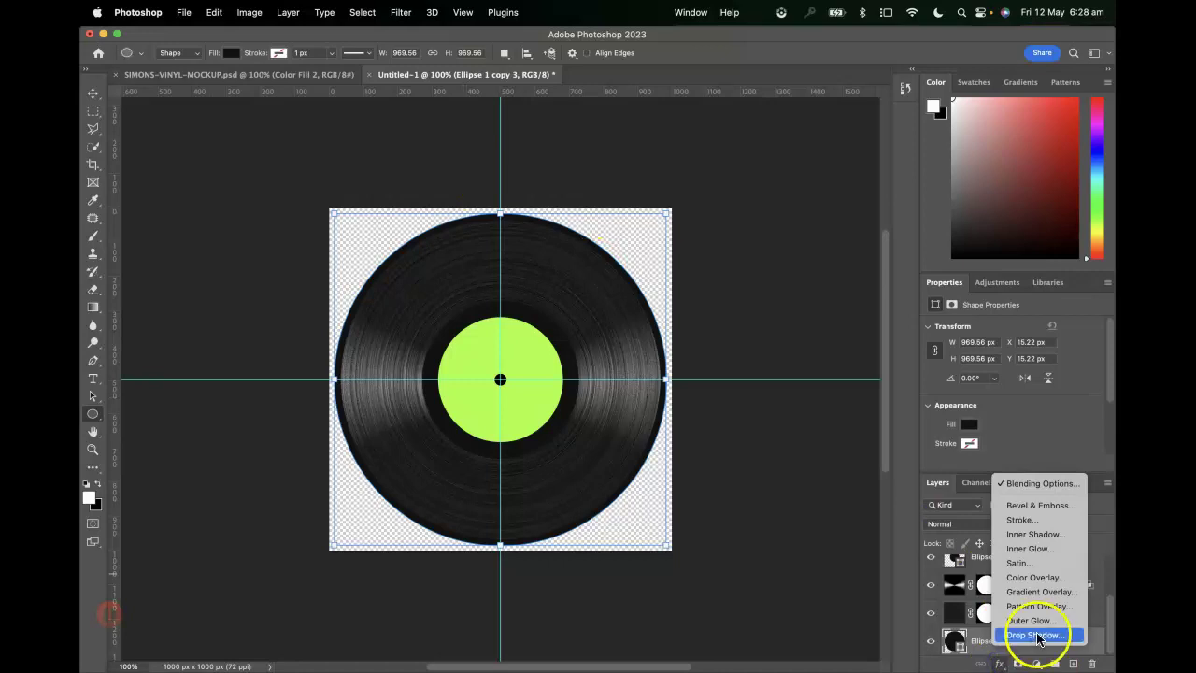
click(1037, 509)
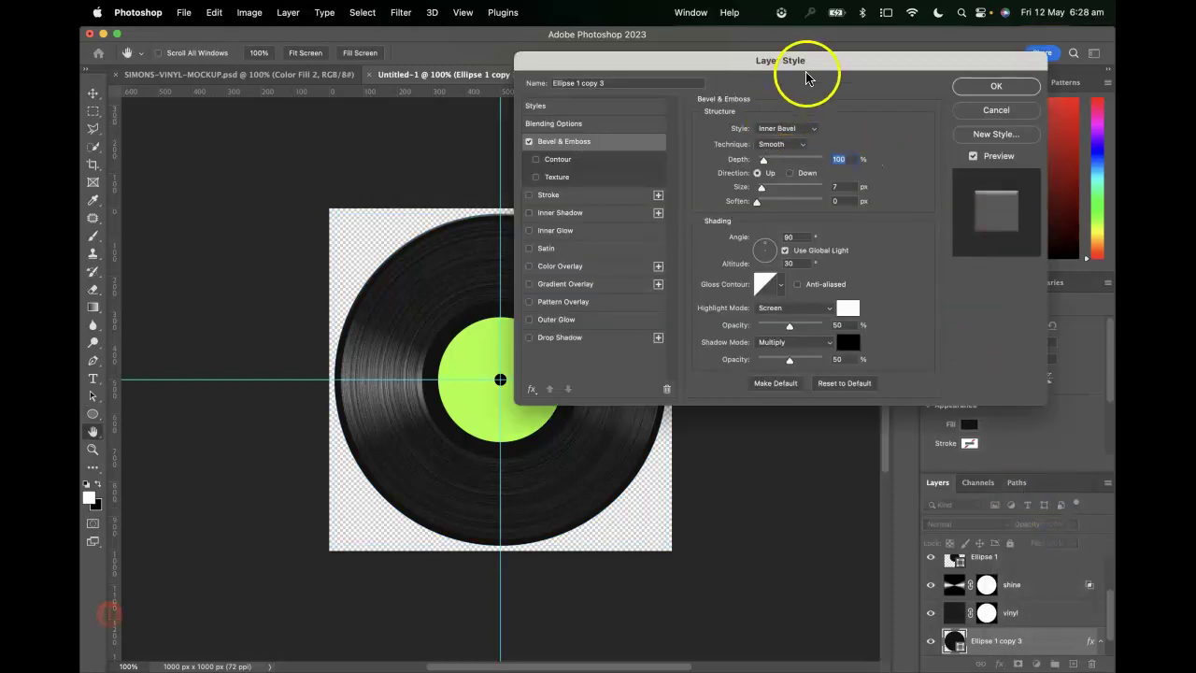
drag(810, 62, 978, 58)
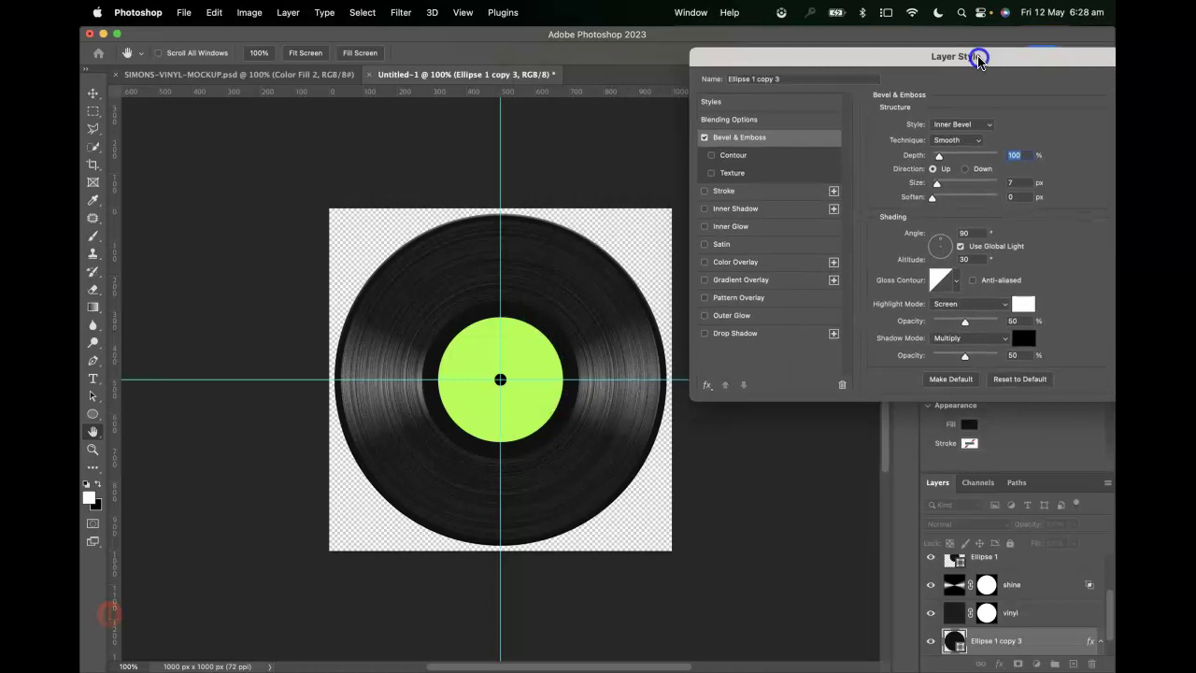
drag(934, 240, 923, 249)
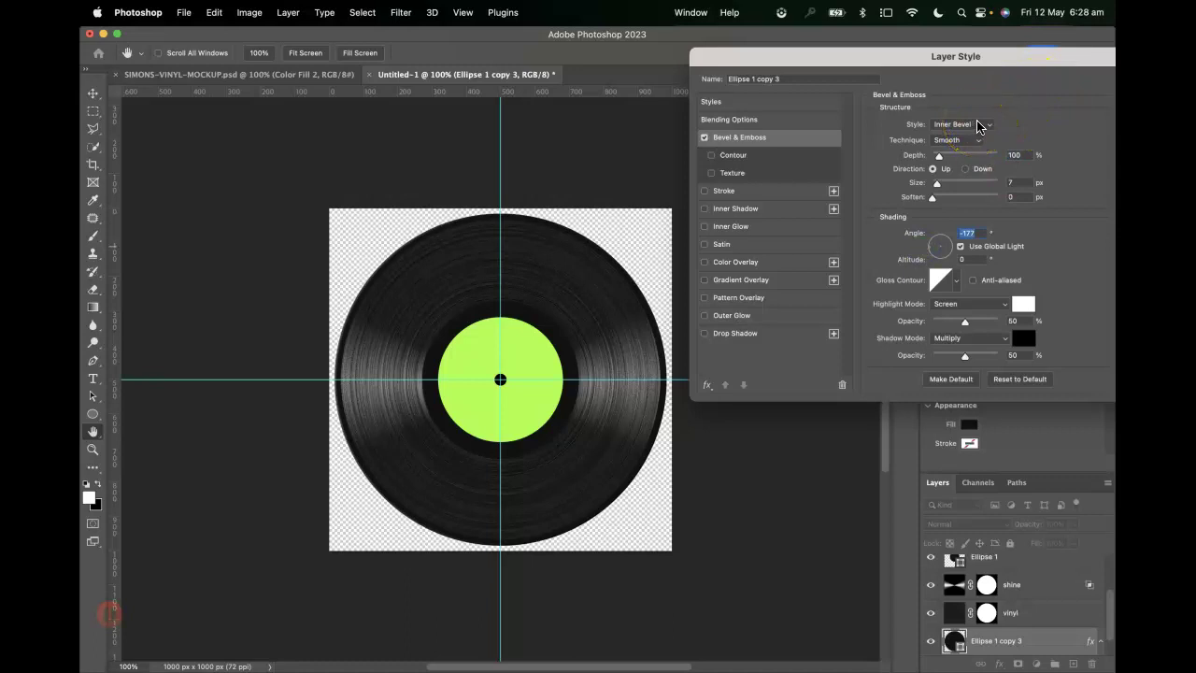
drag(938, 156, 952, 159)
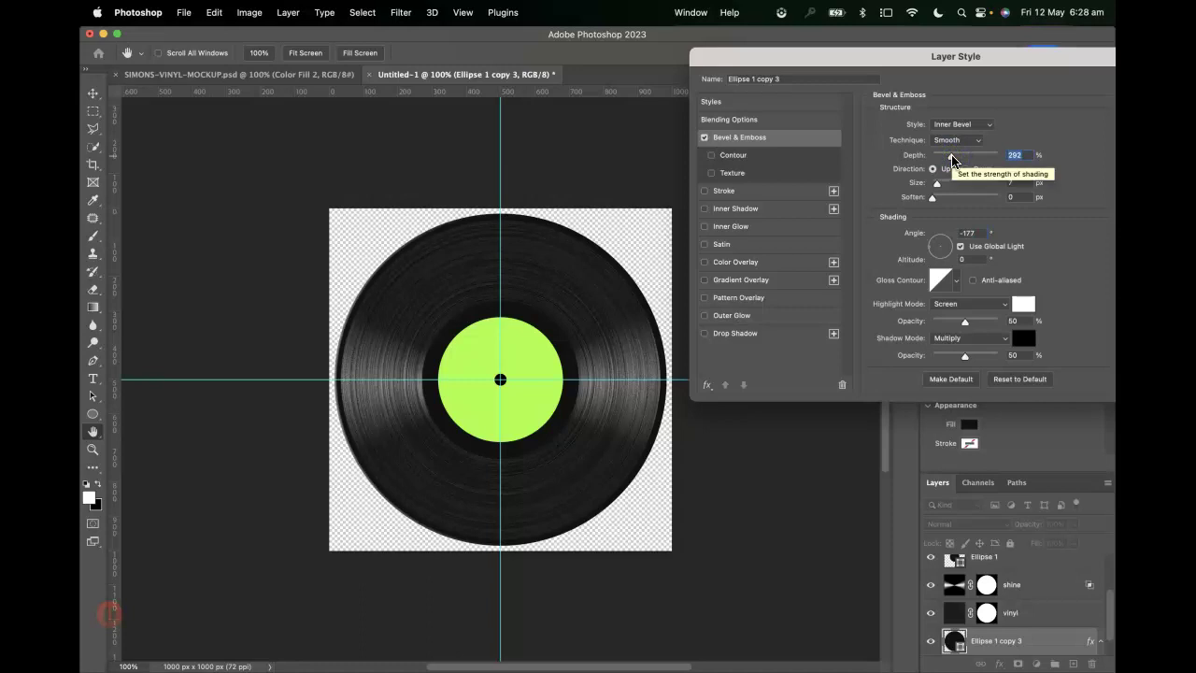
drag(947, 238, 954, 250)
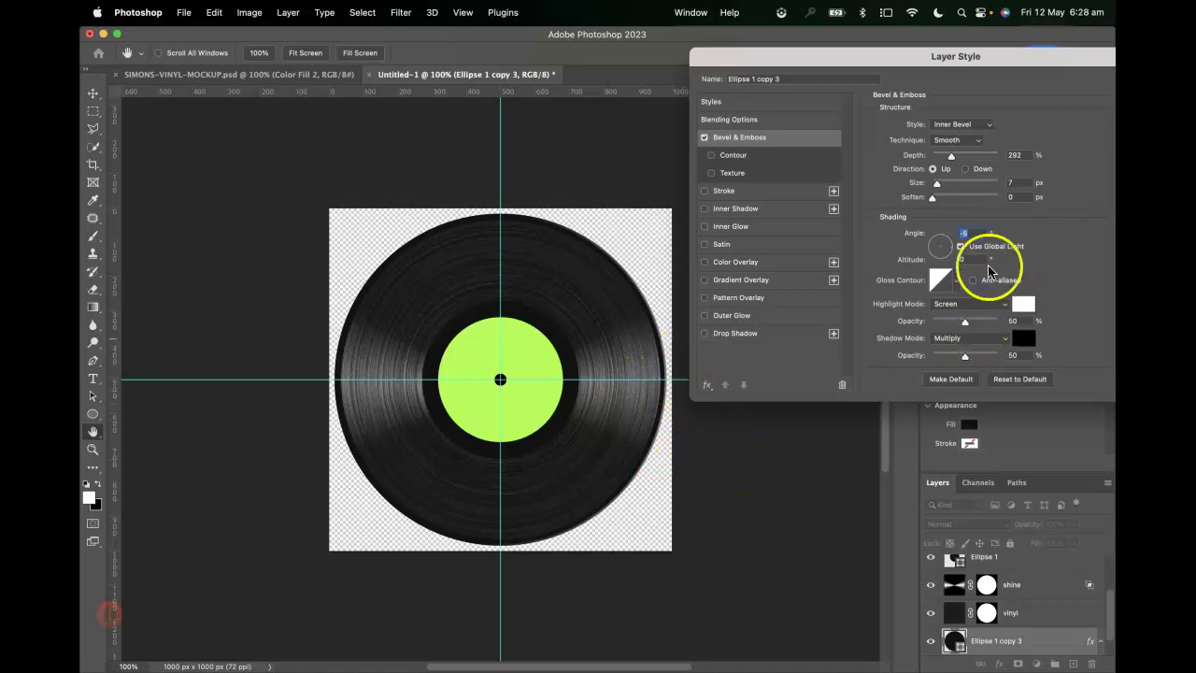
drag(996, 54, 862, 54)
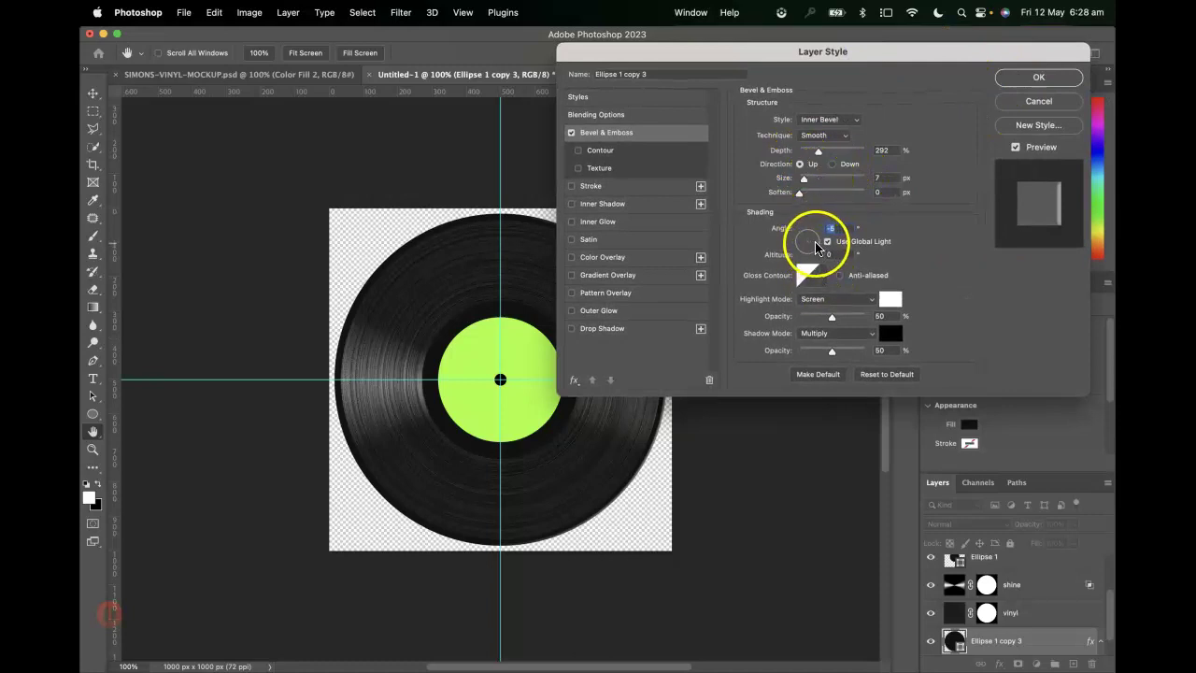
drag(795, 66, 922, 50)
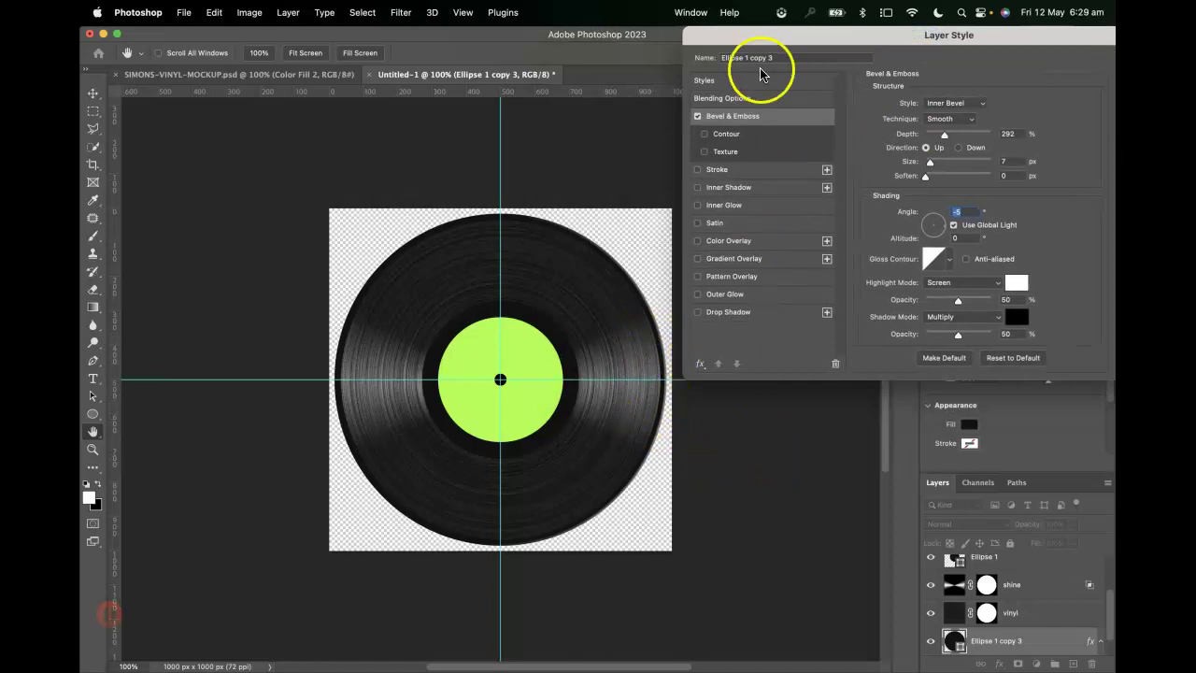
drag(913, 37, 417, 62)
click(668, 88)
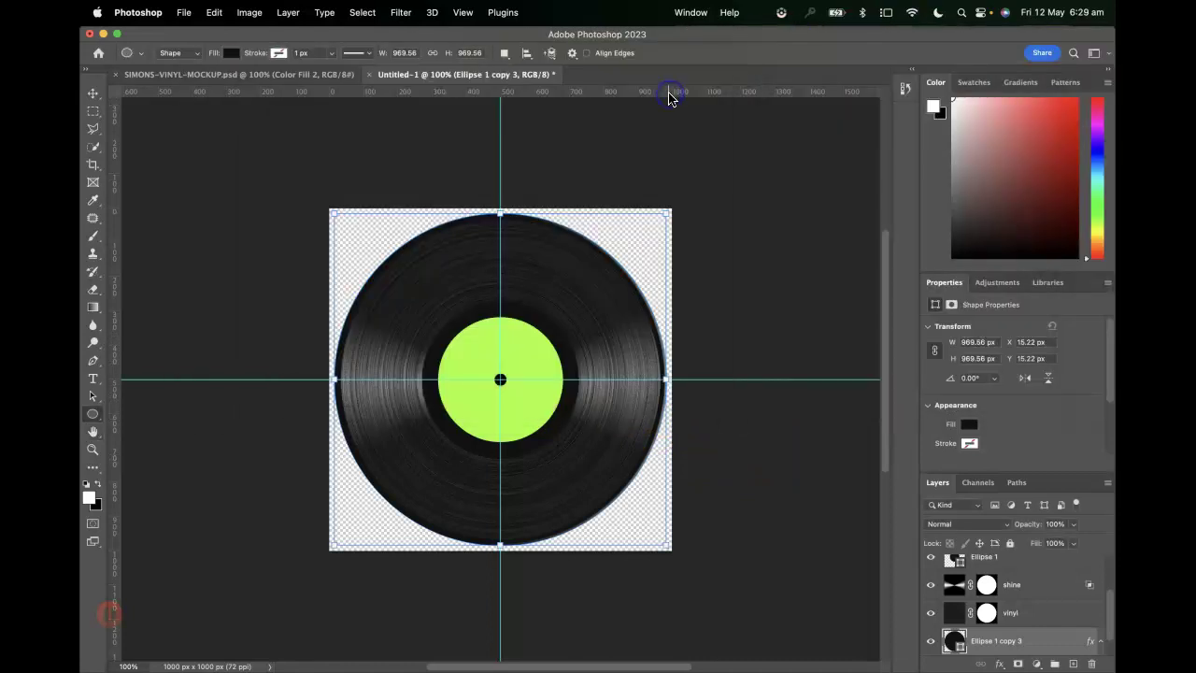
Hide the centre guides with Cmd+;.
key(super+plus)
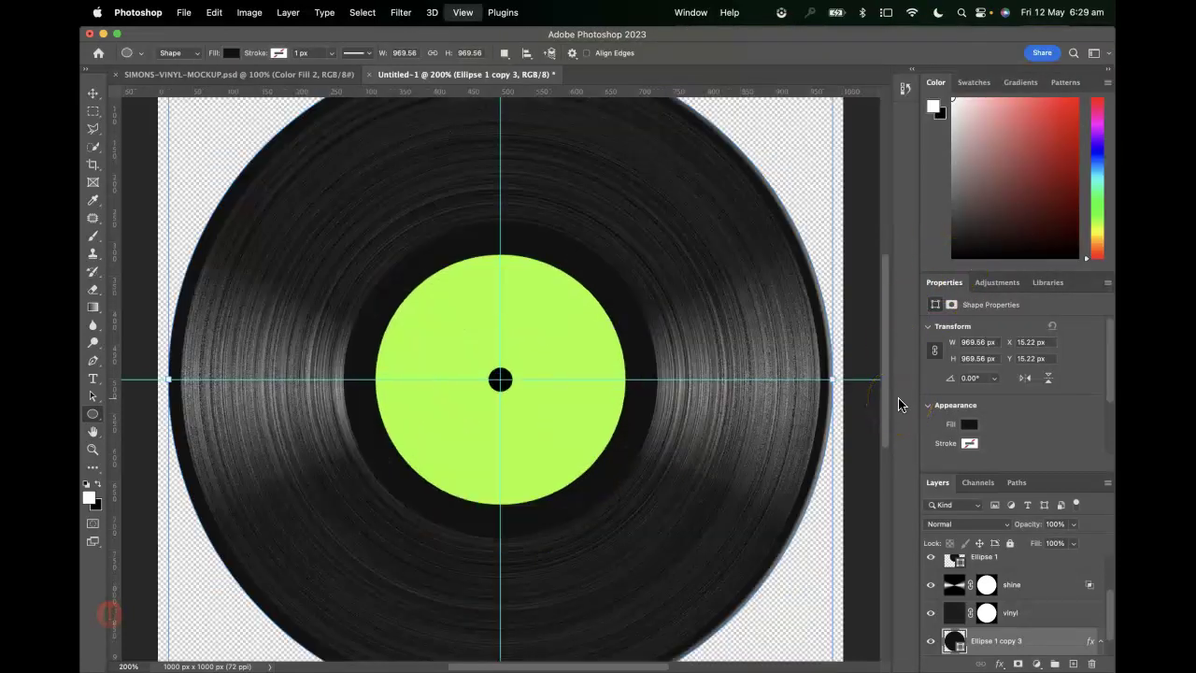
key(super+minus)
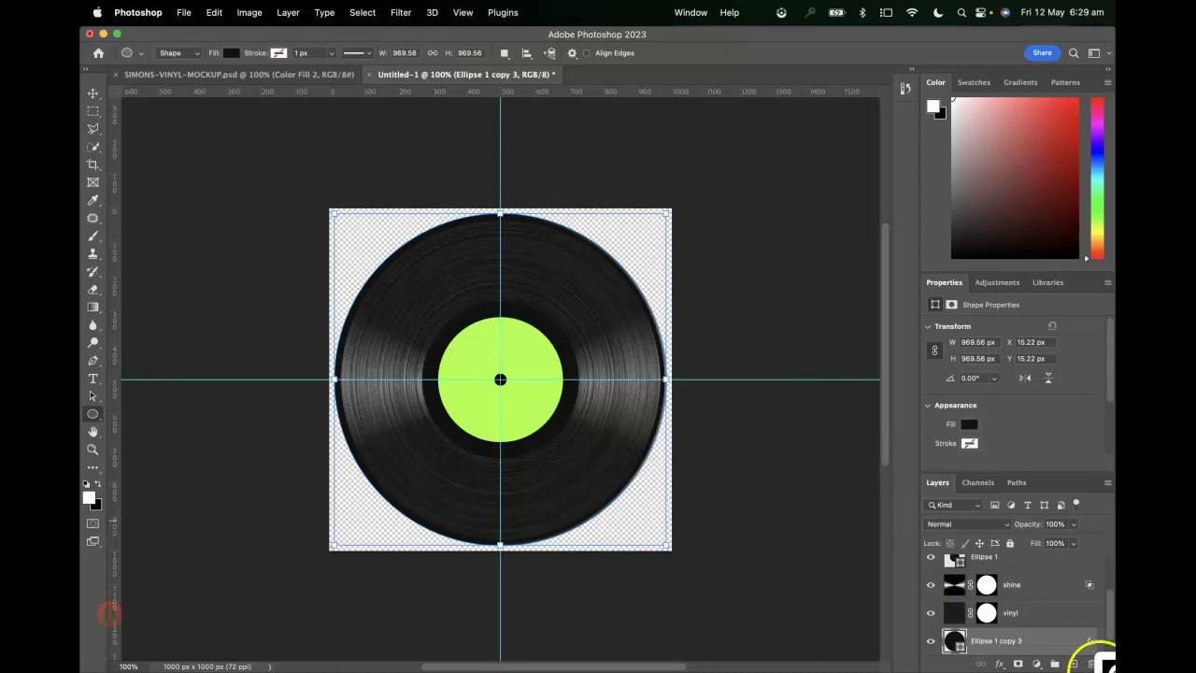
mouse_move(1092, 665)
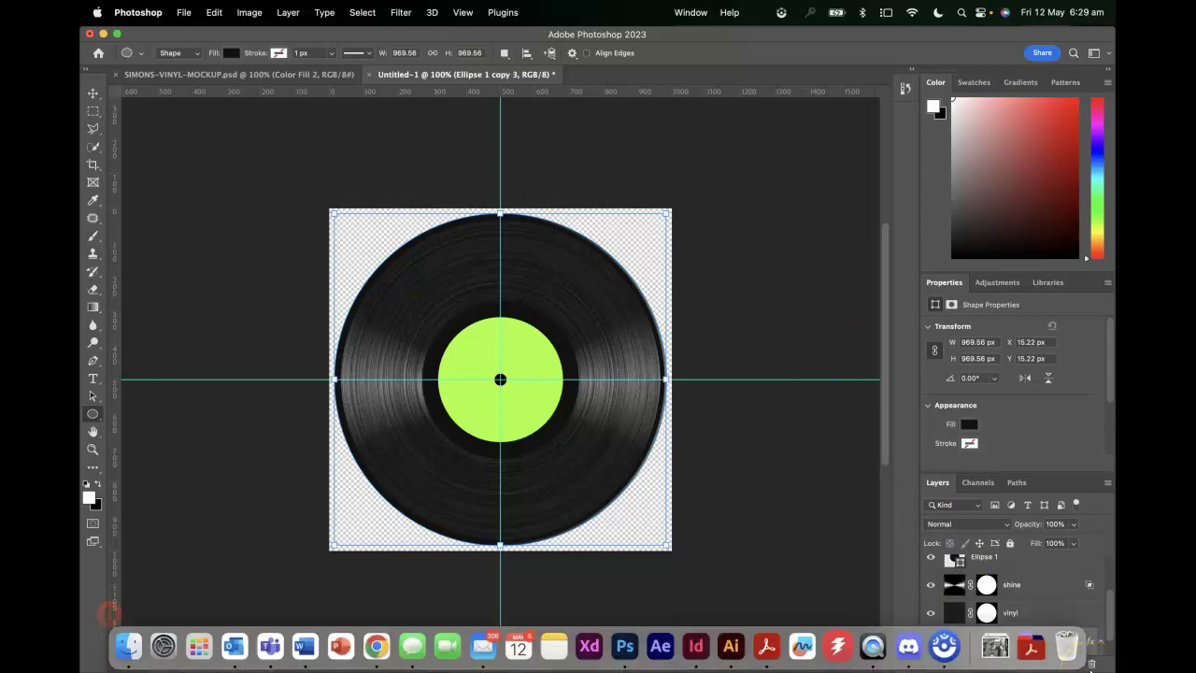
key(super+semicolon)
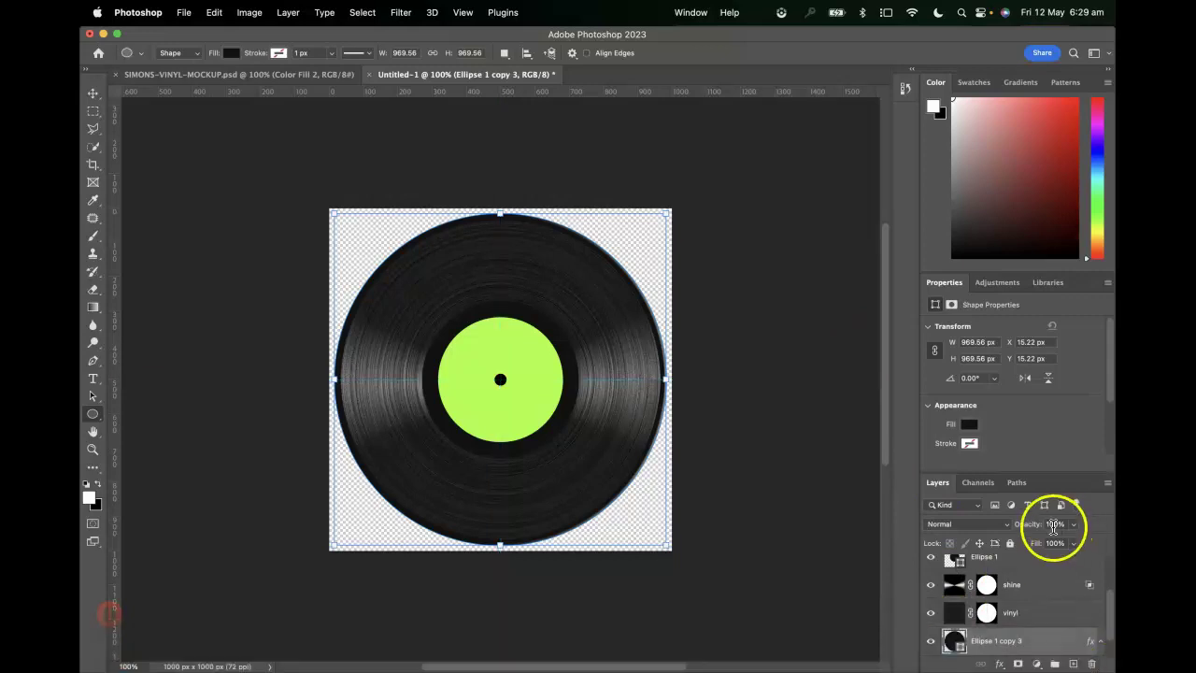
scroll(1031, 566, up, 3)
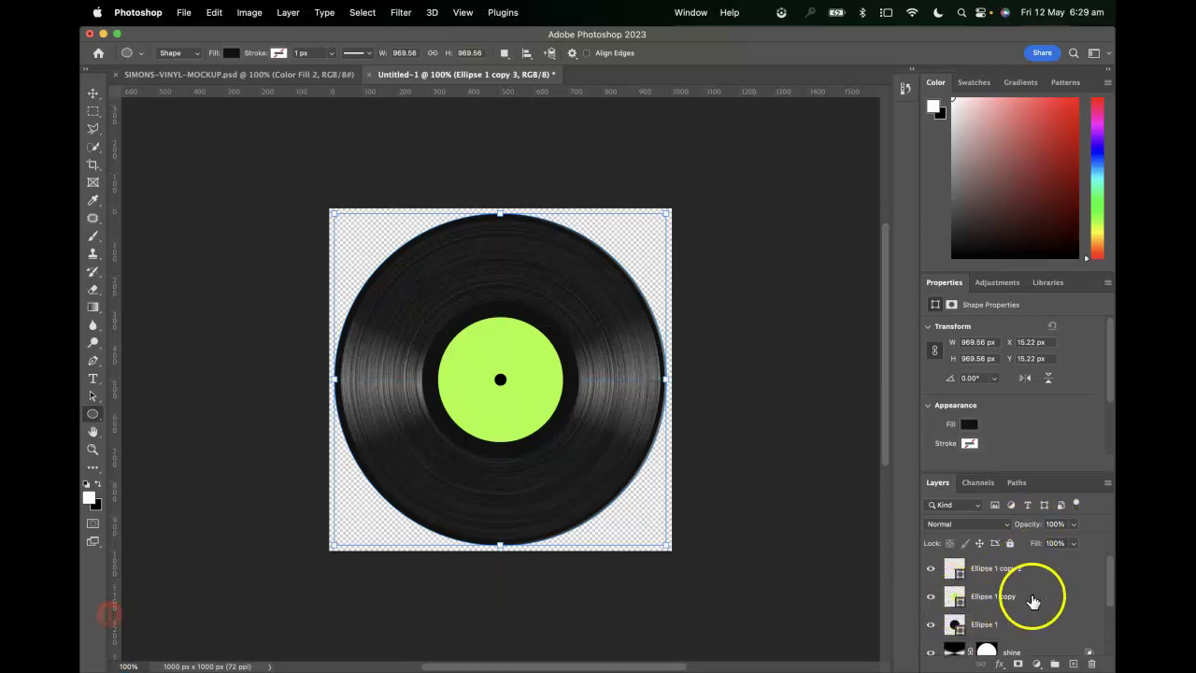
Convert the lime Ellipse 1 copy label layer into a smart object.
click(951, 596)
click(931, 596)
click(930, 596)
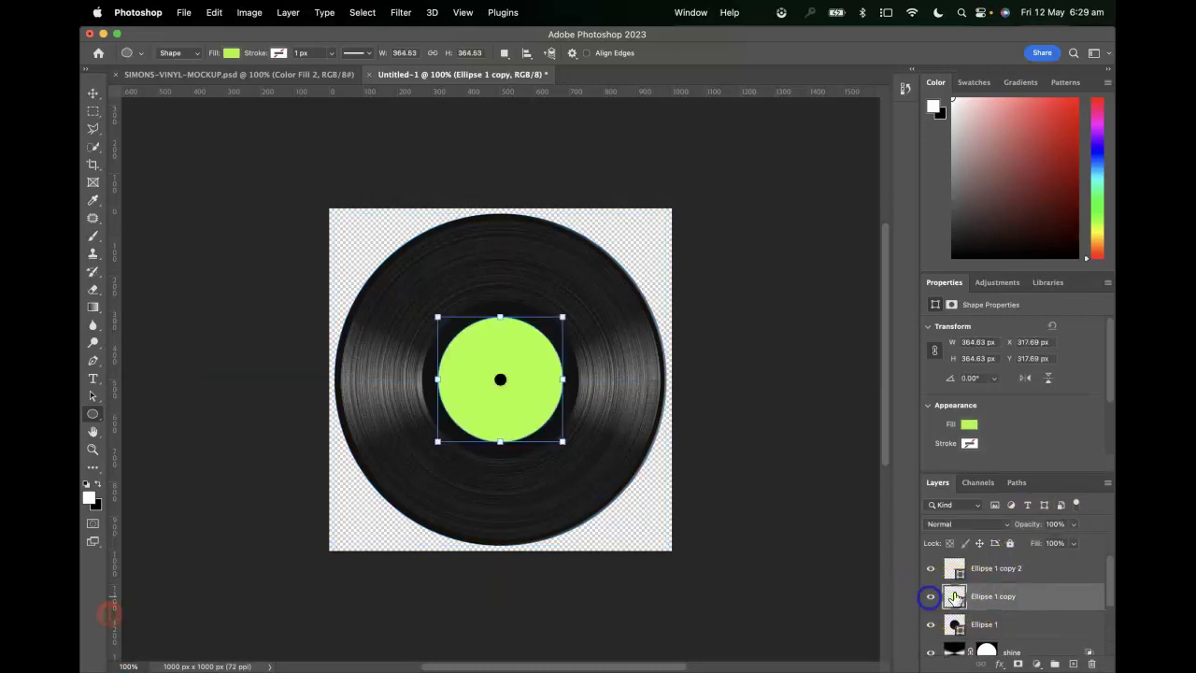
right_click(1039, 596)
scroll(963, 617, down, 5)
scroll(950, 613, down, 6)
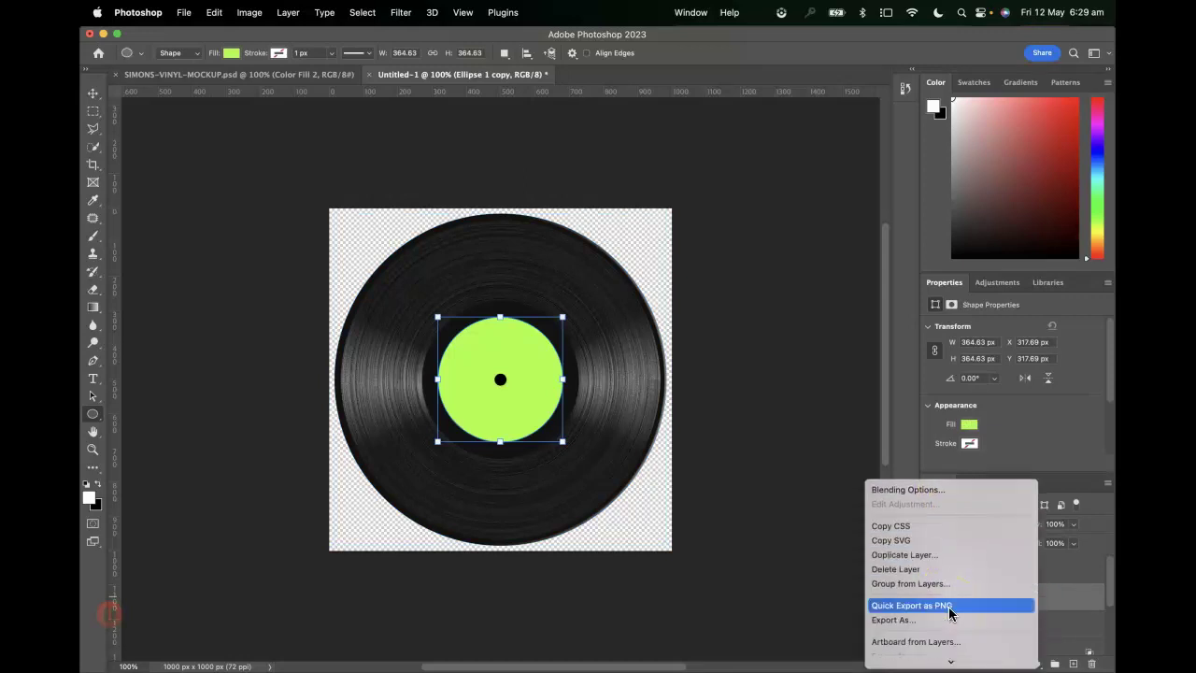
scroll(950, 613, down, 1)
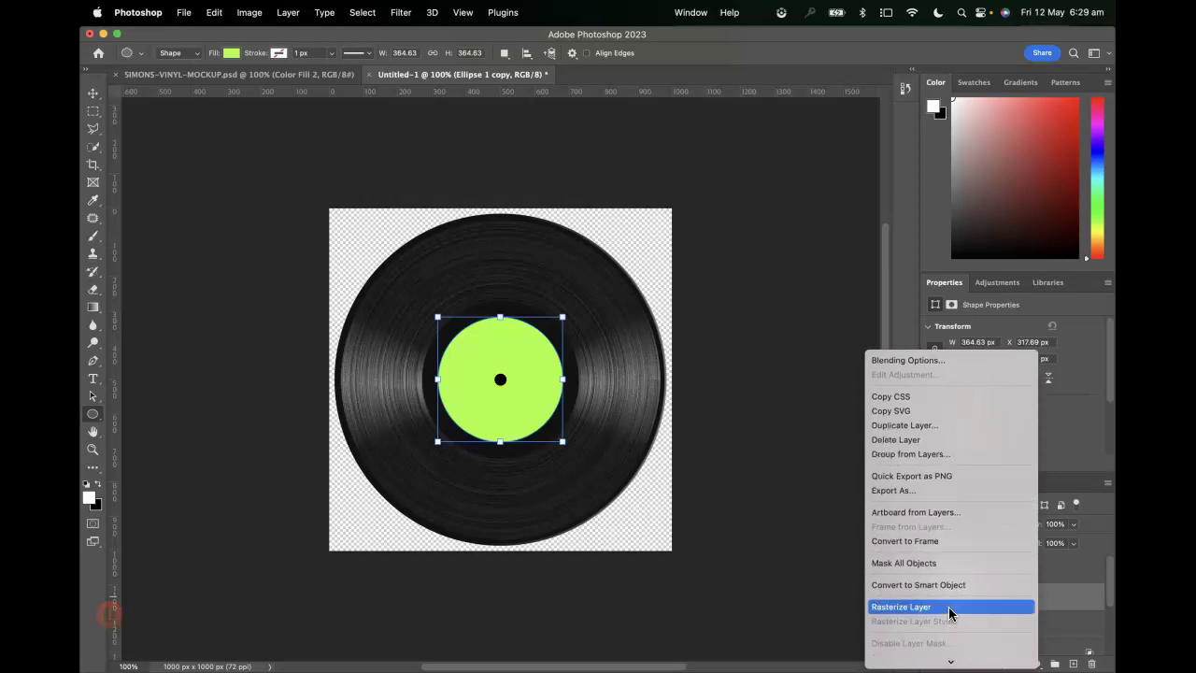
click(951, 587)
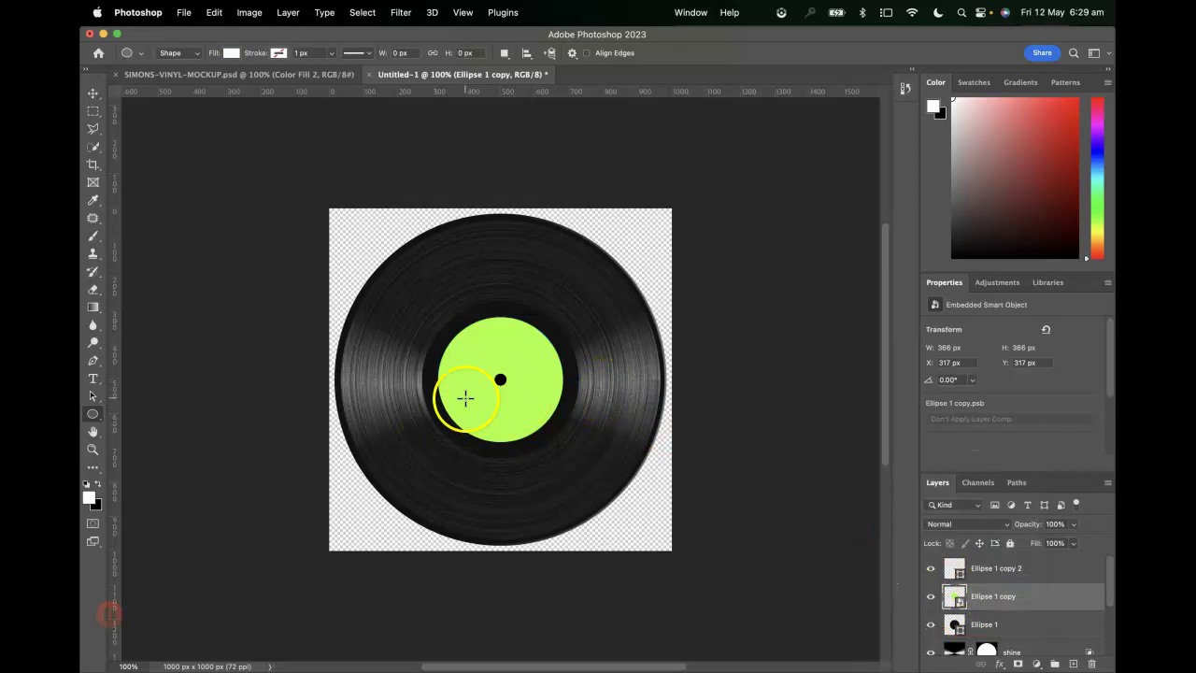
Open art.png from File > Open Recent.
click(184, 12)
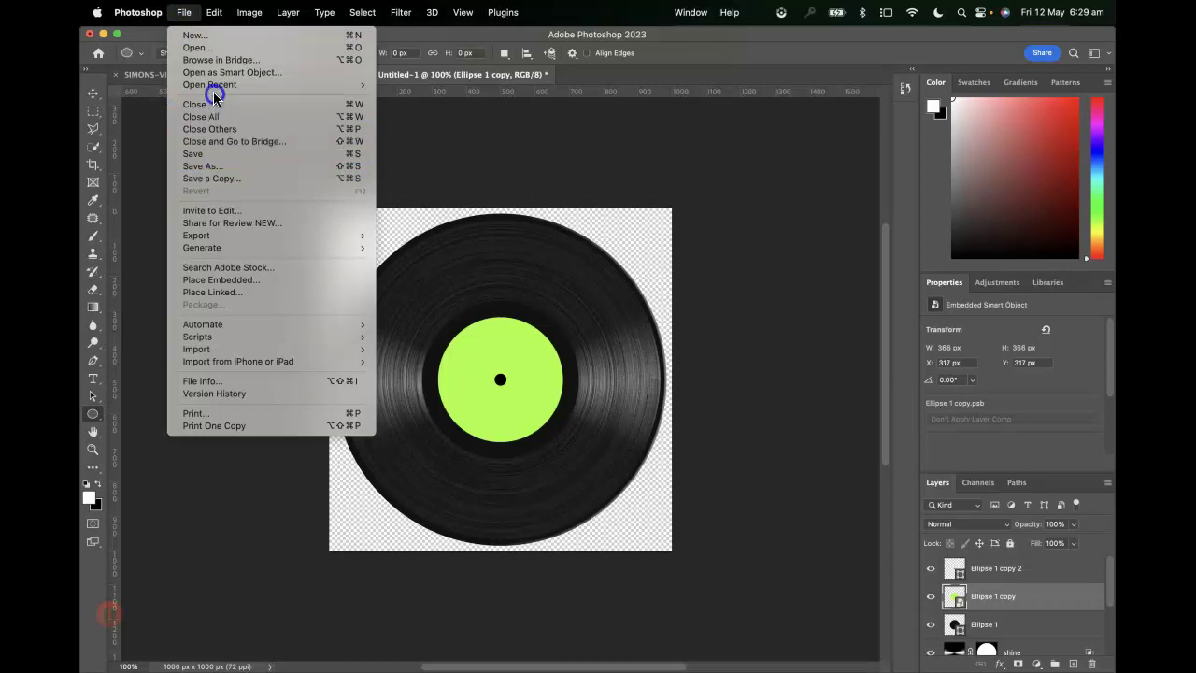
mouse_move(218, 84)
click(452, 100)
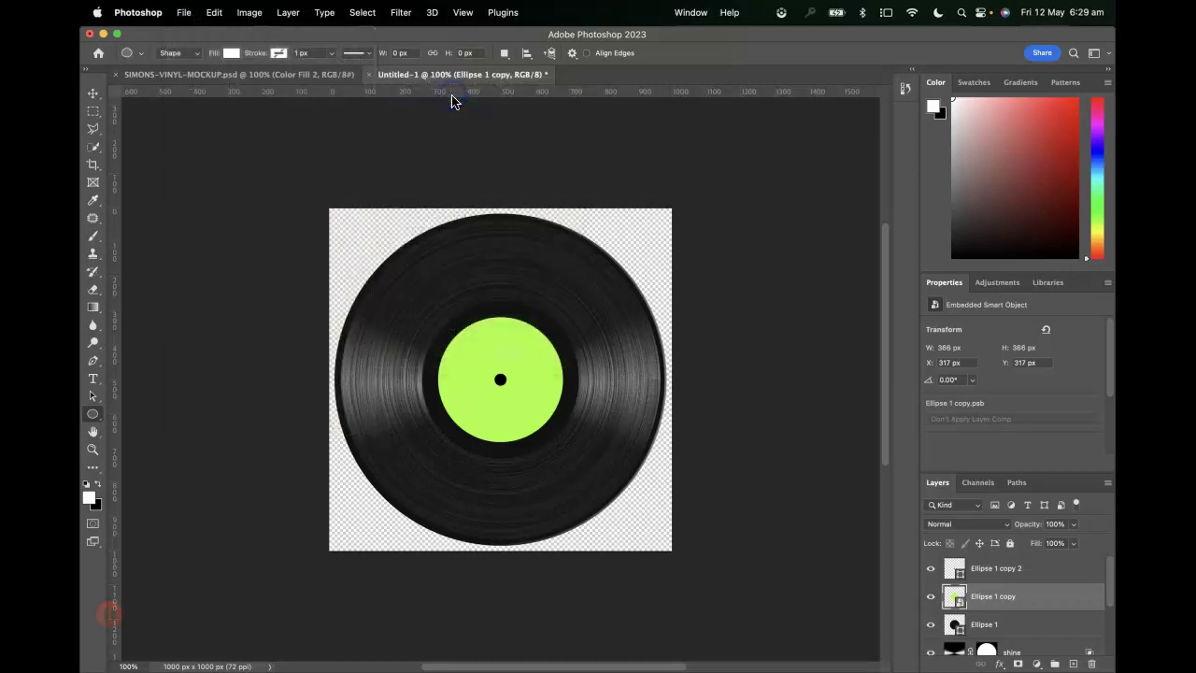
click(429, 74)
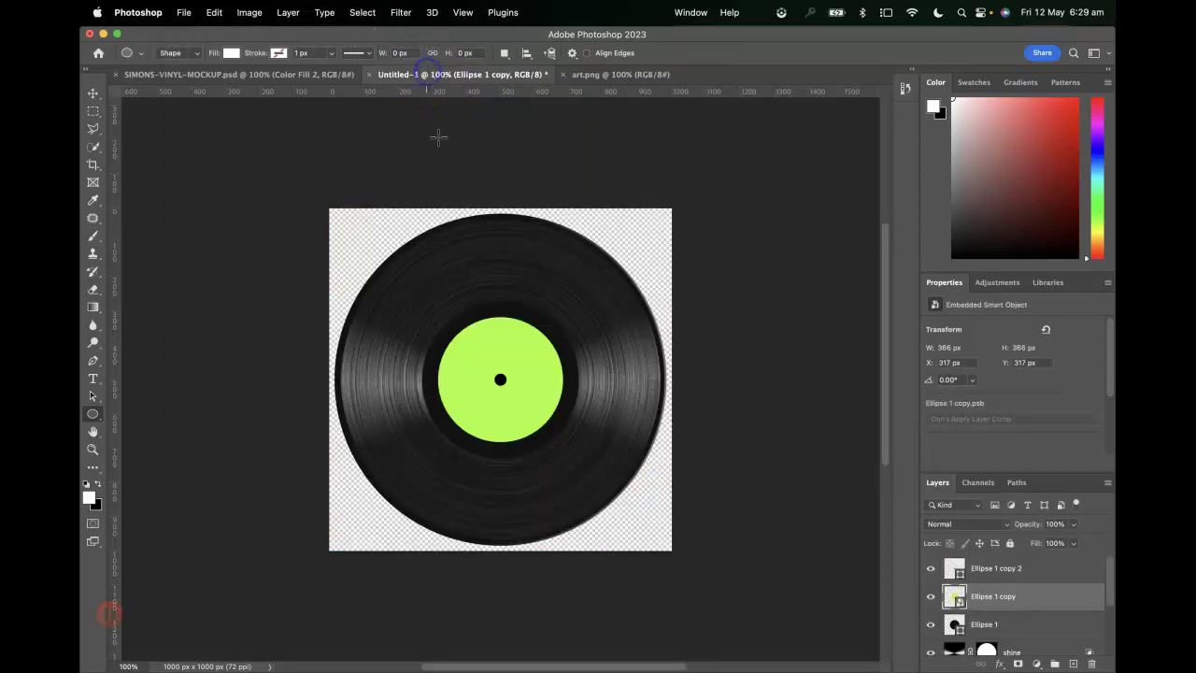
Drag the art into the label smart object, clip it to the circle, then save and close.
double_click(959, 601)
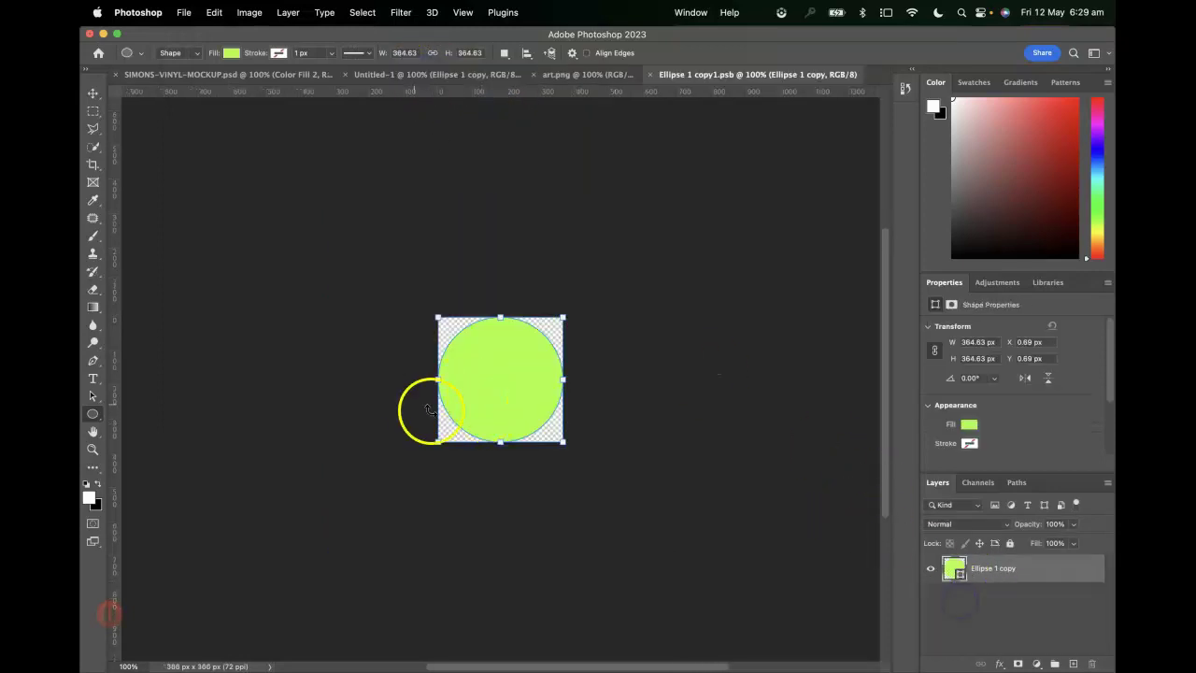
click(382, 74)
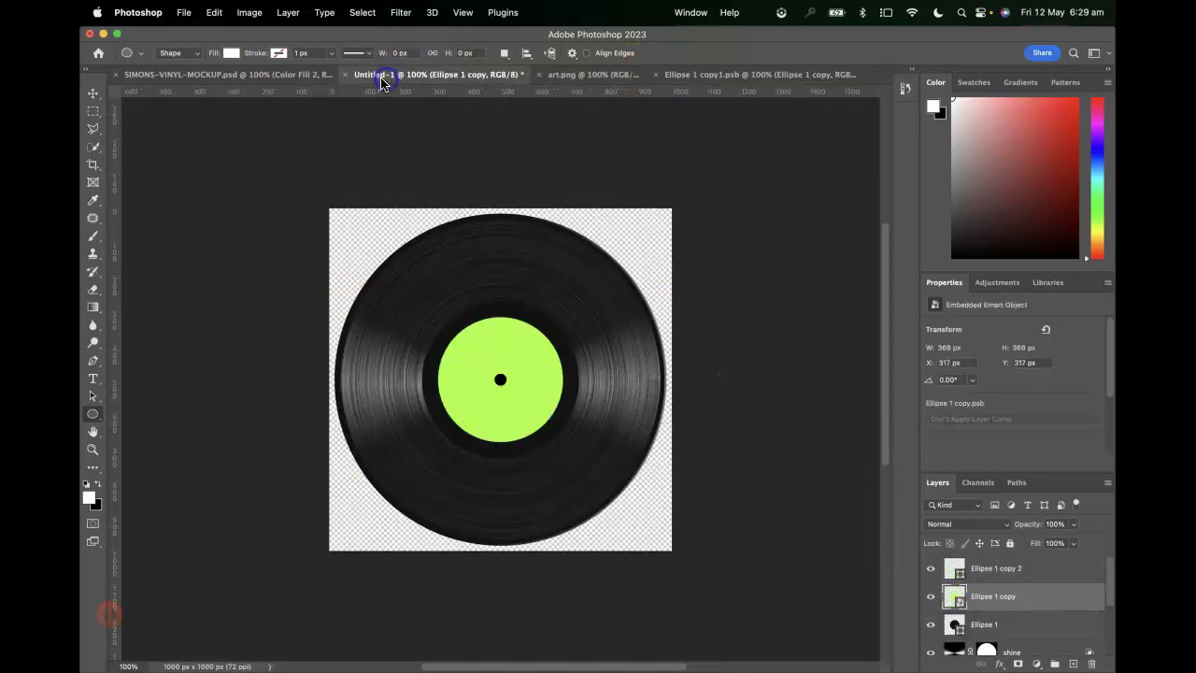
click(565, 75)
click(93, 94)
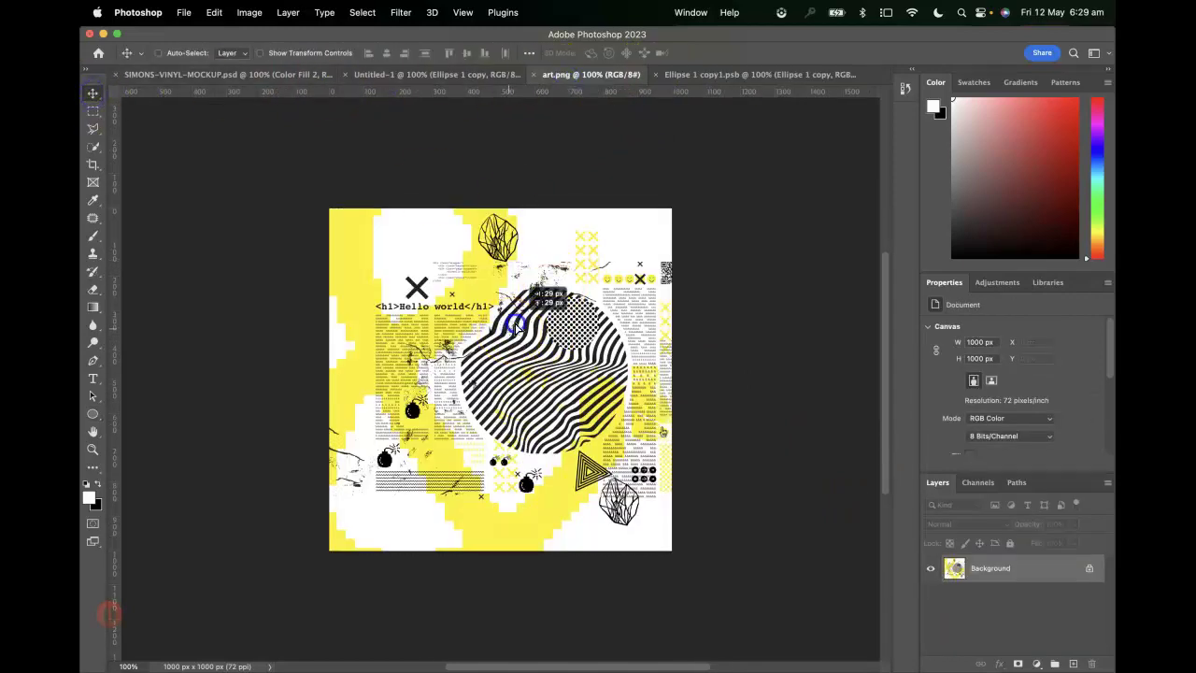
drag(532, 313, 484, 419)
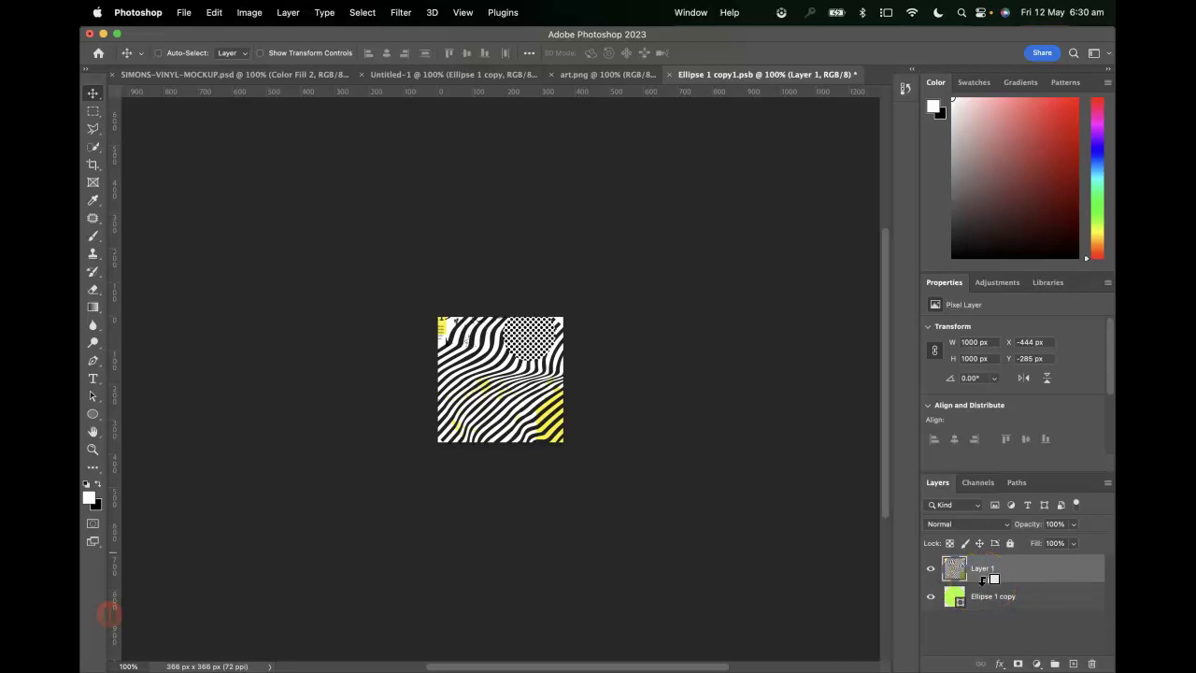
alt+click(989, 579)
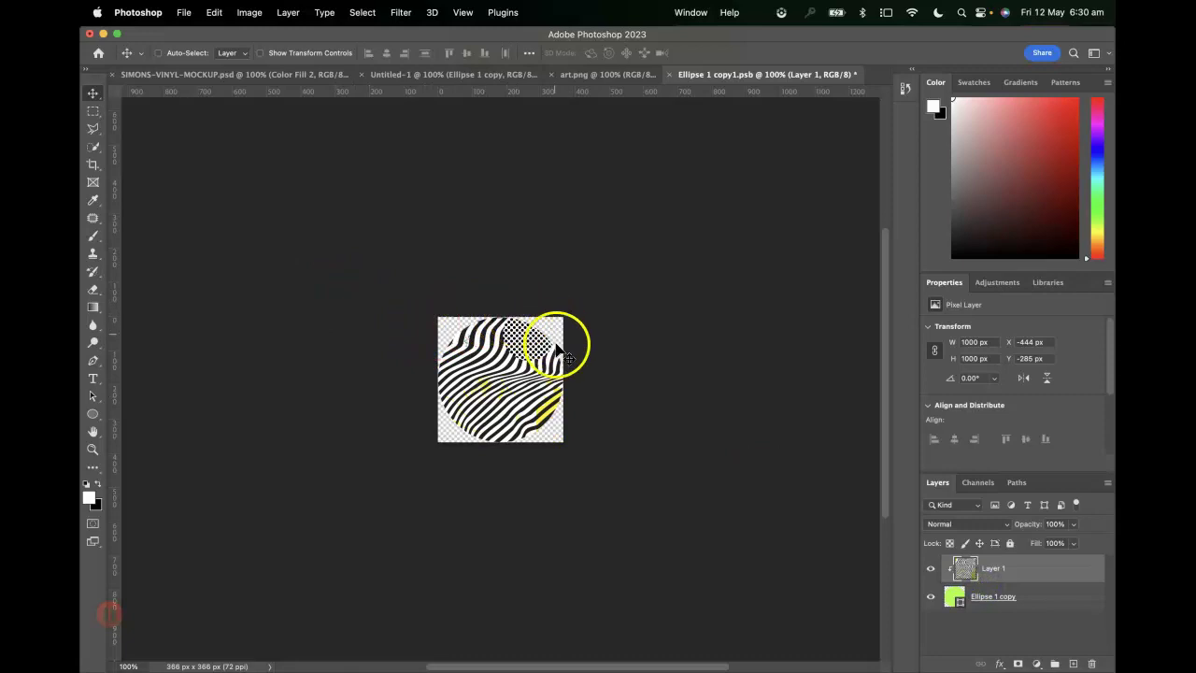
key(super+s)
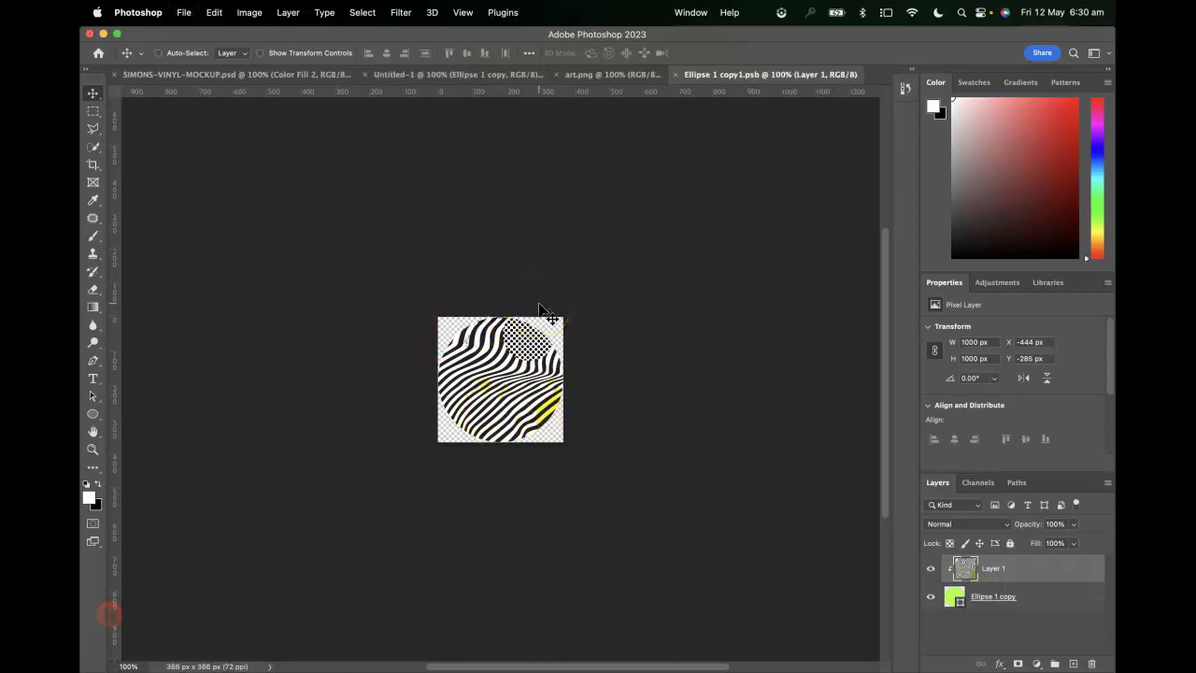
key(super+w)
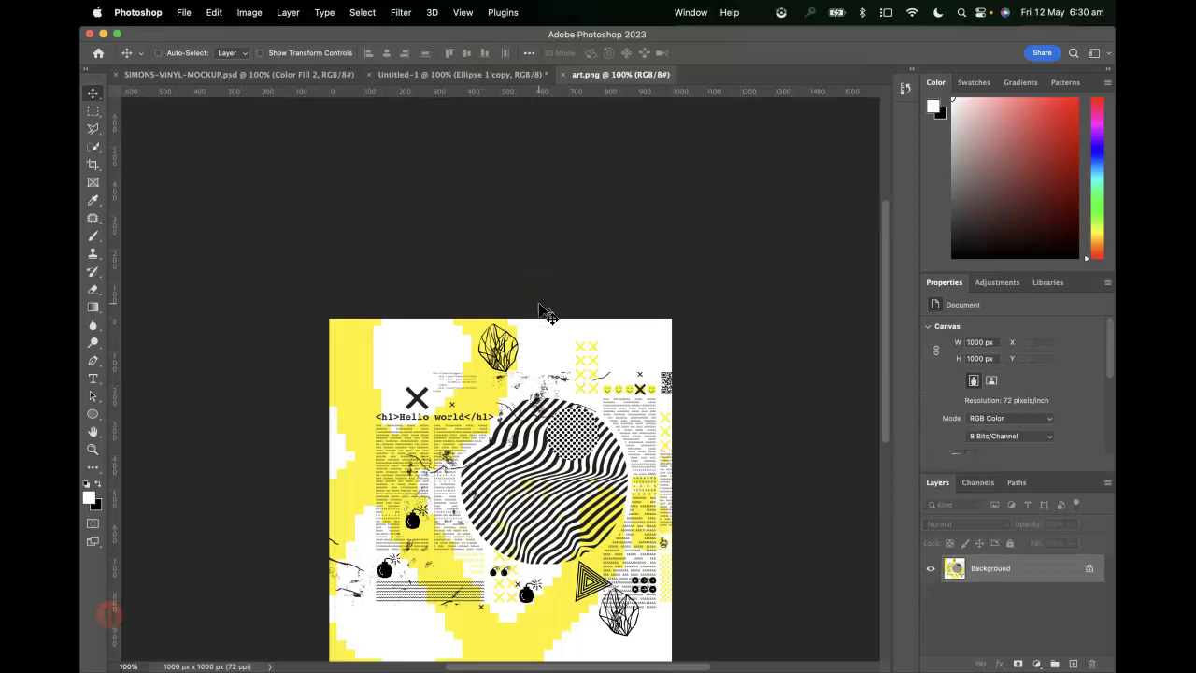
Return to the Untitled-1 mockup to see the striped artwork on the label.
click(417, 75)
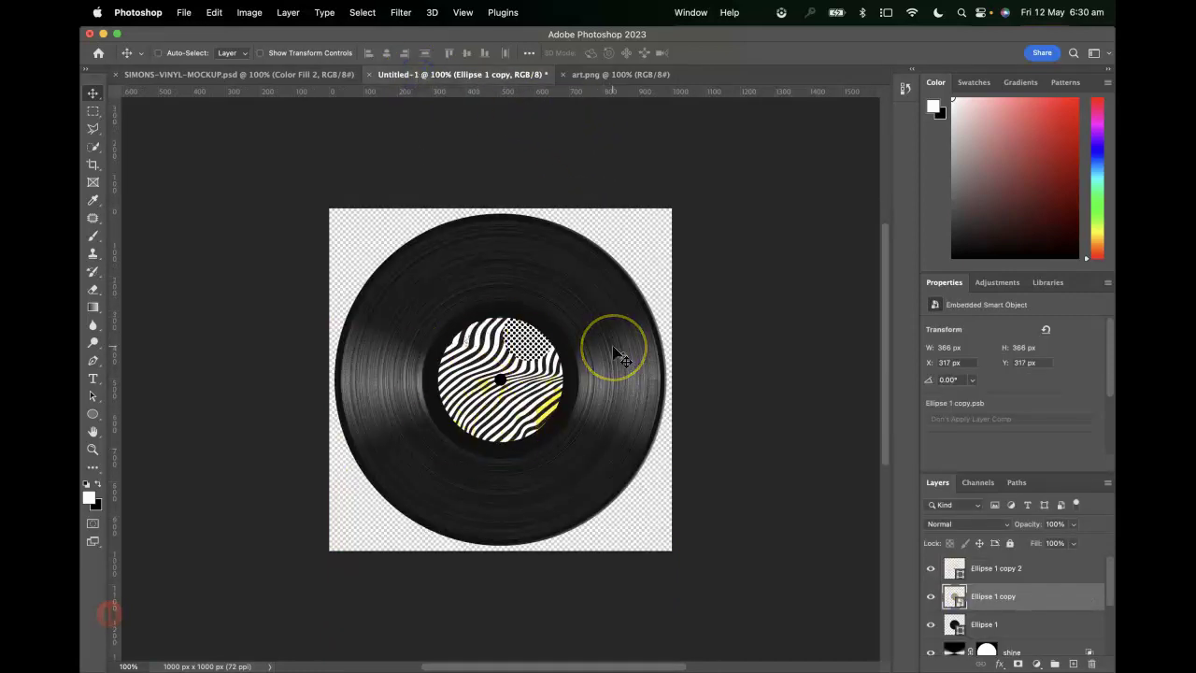